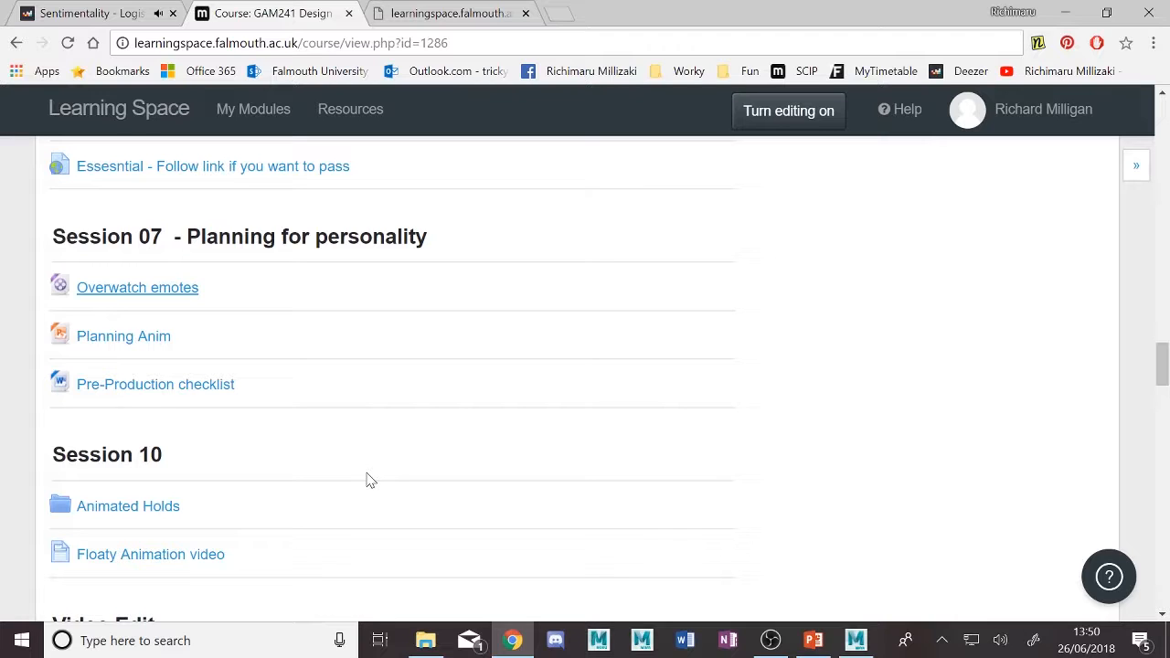
Find the Overwatch emotes resource under Session 07 on the course page and watch part of its video, pausing at 0:25
{"action": "scroll", "coordinate": [369, 480], "scroll_direction": "up", "scroll_amount": 15}
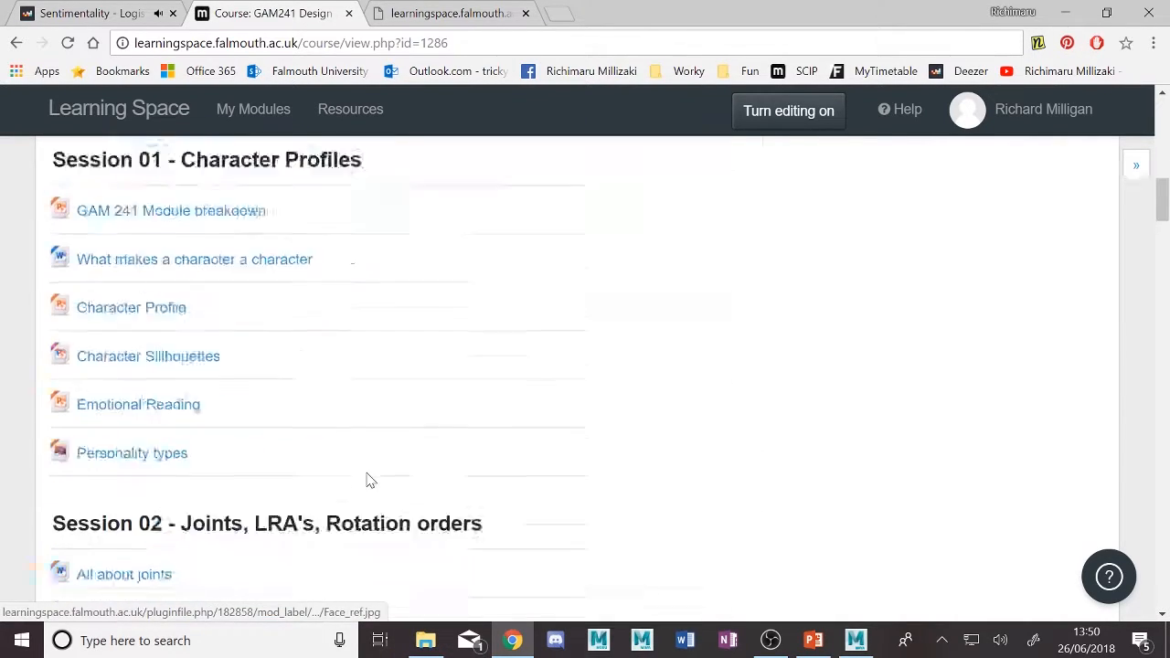
{"action": "scroll", "coordinate": [369, 480], "scroll_direction": "up", "scroll_amount": 1}
{"action": "left_click_drag", "start_coordinate": [1164, 128], "coordinate": [1163, 375]}
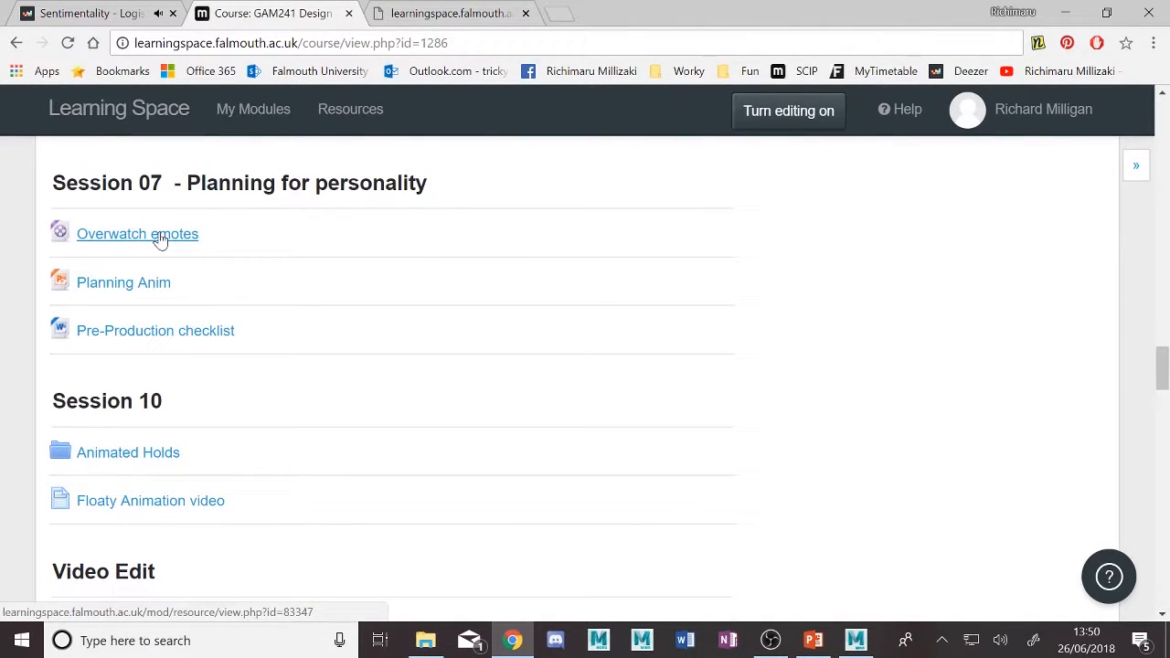
{"action": "left_click", "coordinate": [425, 18]}
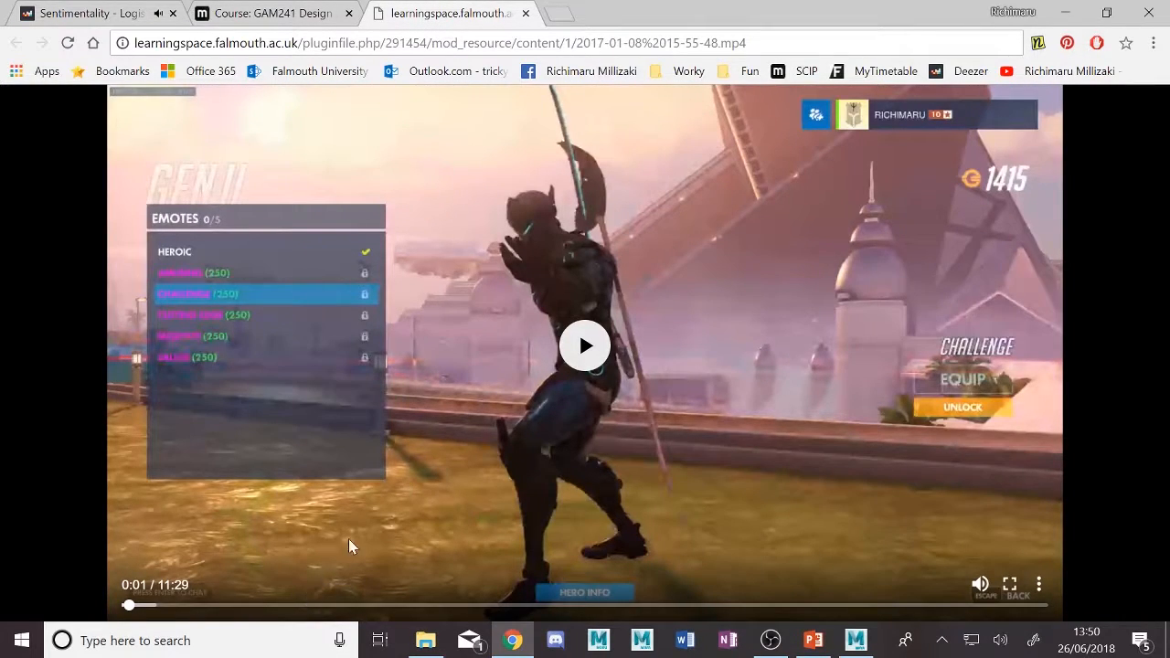
{"action": "left_click", "coordinate": [585, 352]}
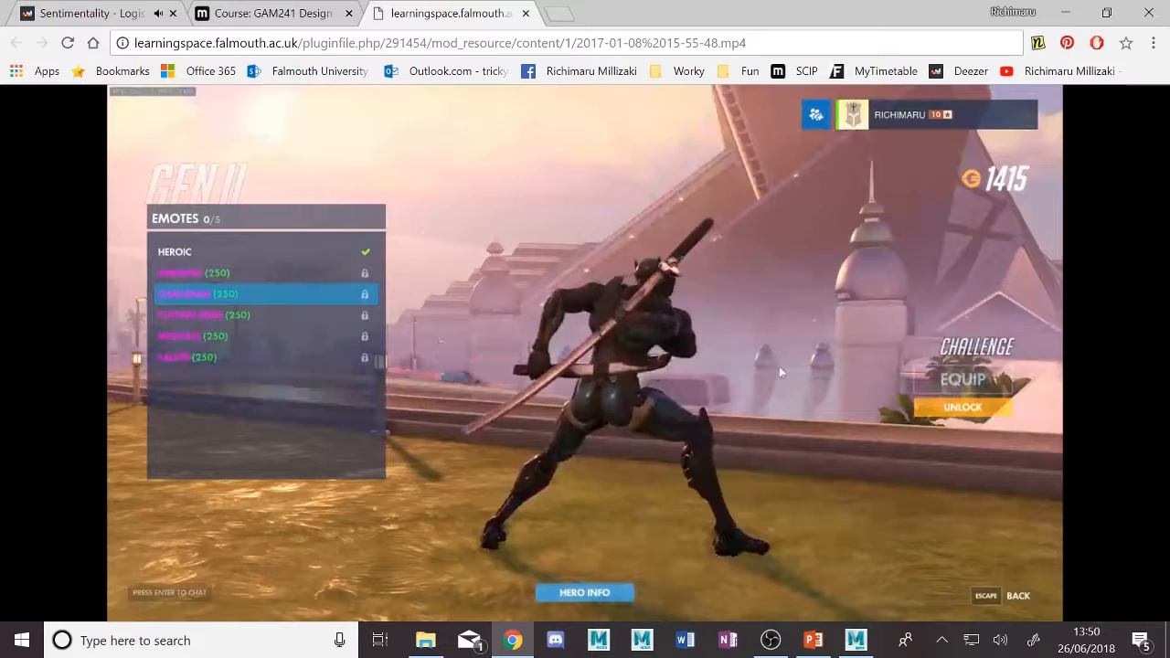
{"action": "mouse_move", "coordinate": [585, 340]}
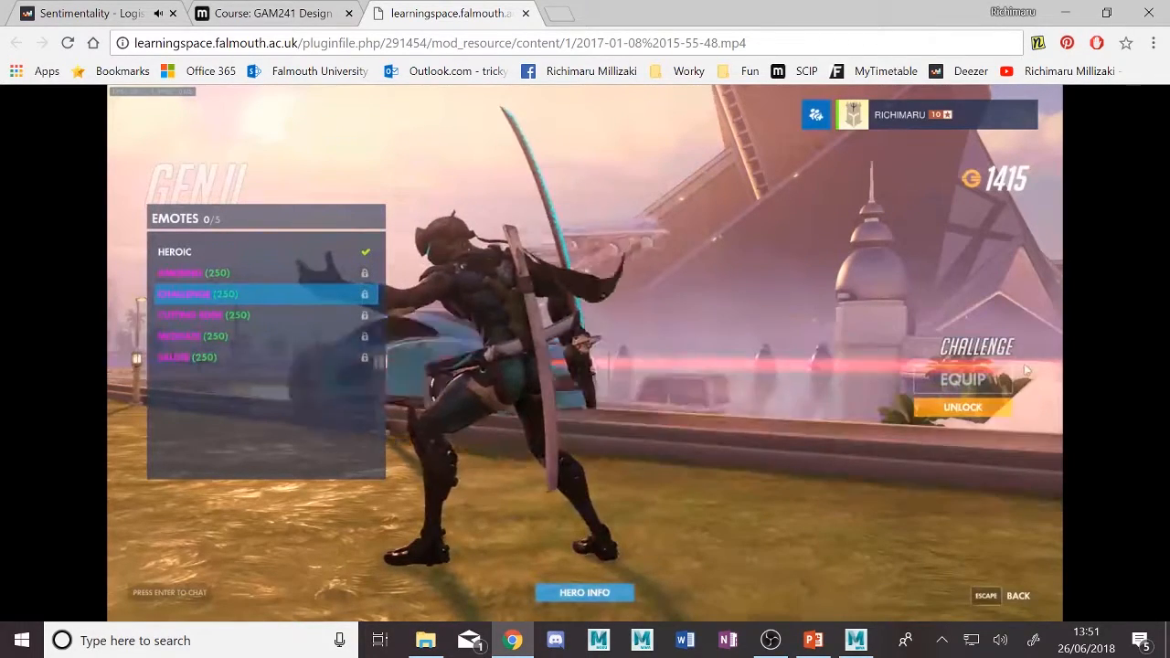
{"action": "left_click", "coordinate": [576, 335]}
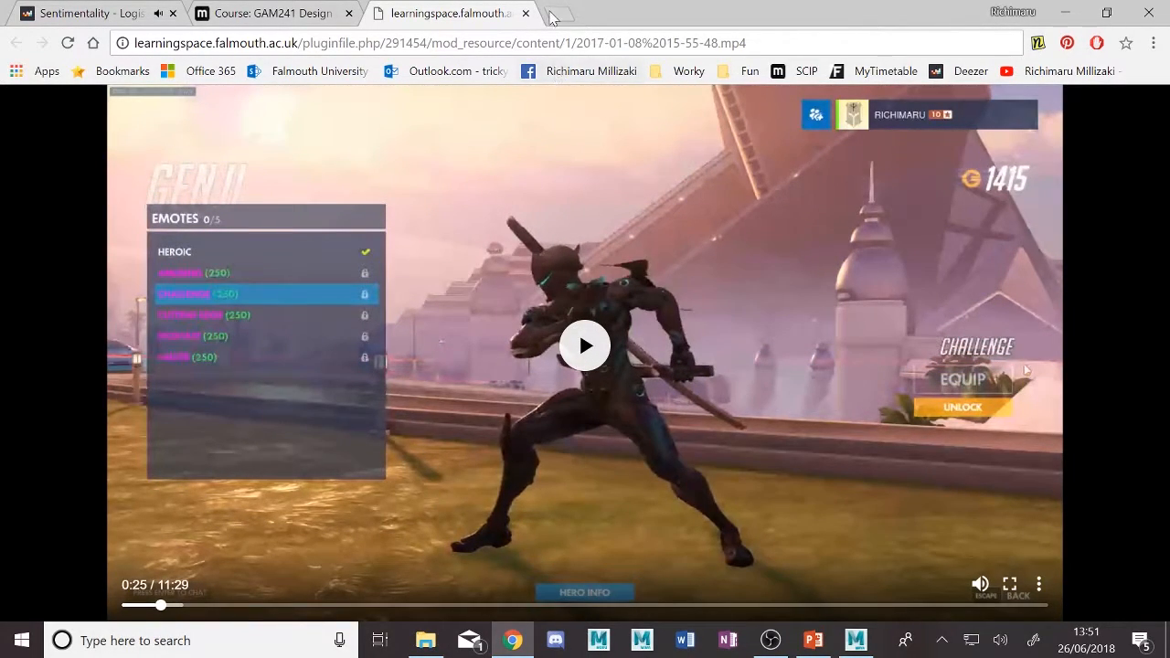
Search the web for "screen to gif" in a new tab and open the ScreenToGif website
{"action": "left_click", "coordinate": [554, 14]}
{"action": "type", "text": "sc"}
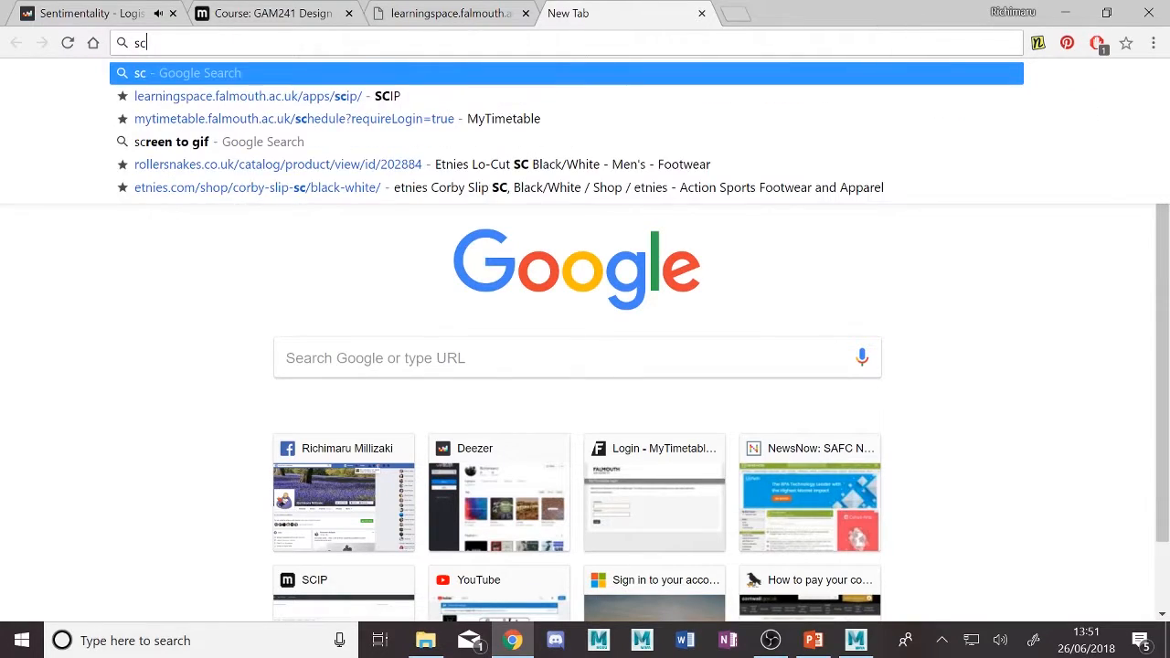
{"action": "type", "text": "reen to gif"}
{"action": "key", "text": "Return"}
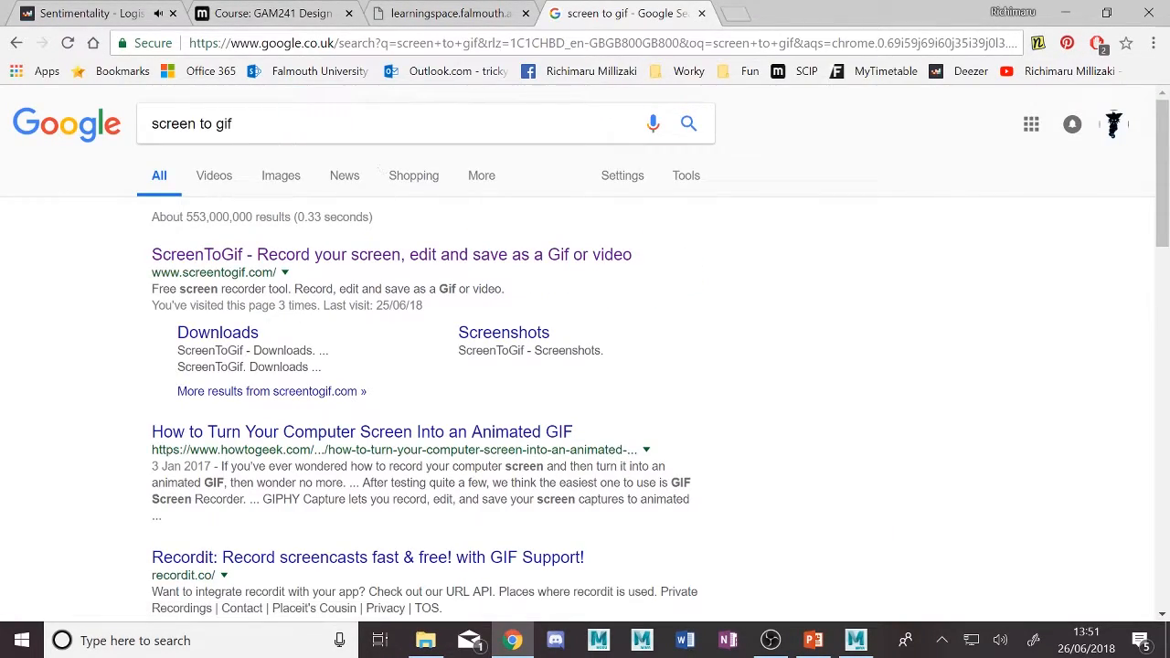
{"action": "left_click", "coordinate": [338, 258]}
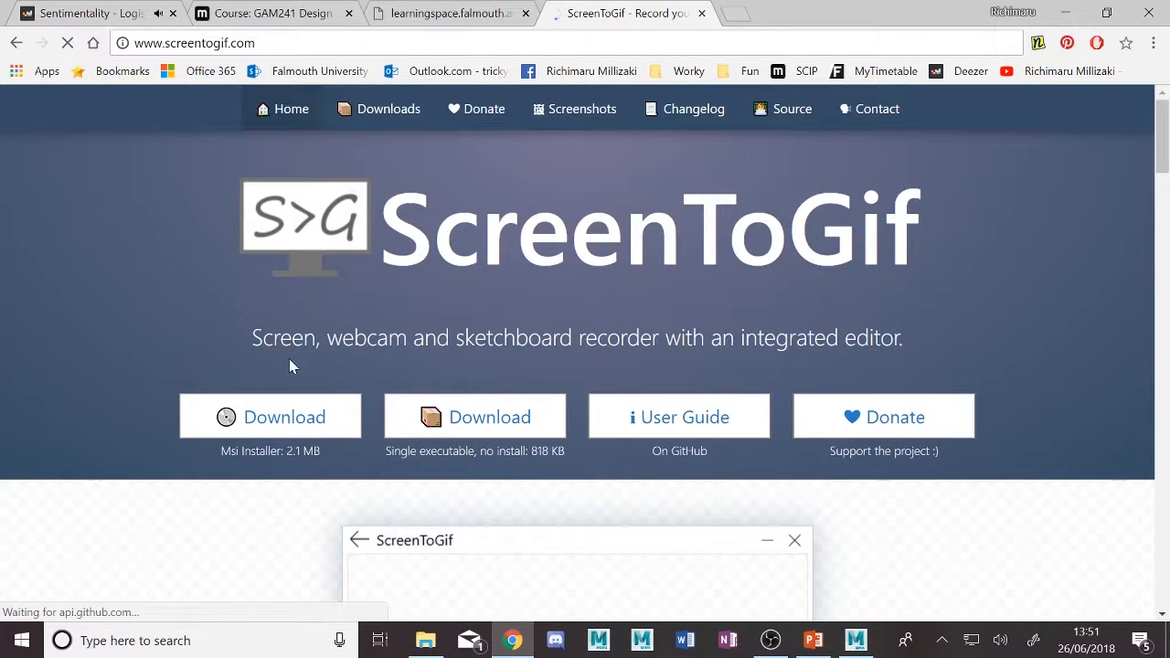
Look over the ScreenToGif home page and its download options, and close that page
{"action": "scroll", "coordinate": [289, 359], "scroll_direction": "down", "scroll_amount": 2}
{"action": "scroll", "coordinate": [289, 366], "scroll_direction": "down", "scroll_amount": 8}
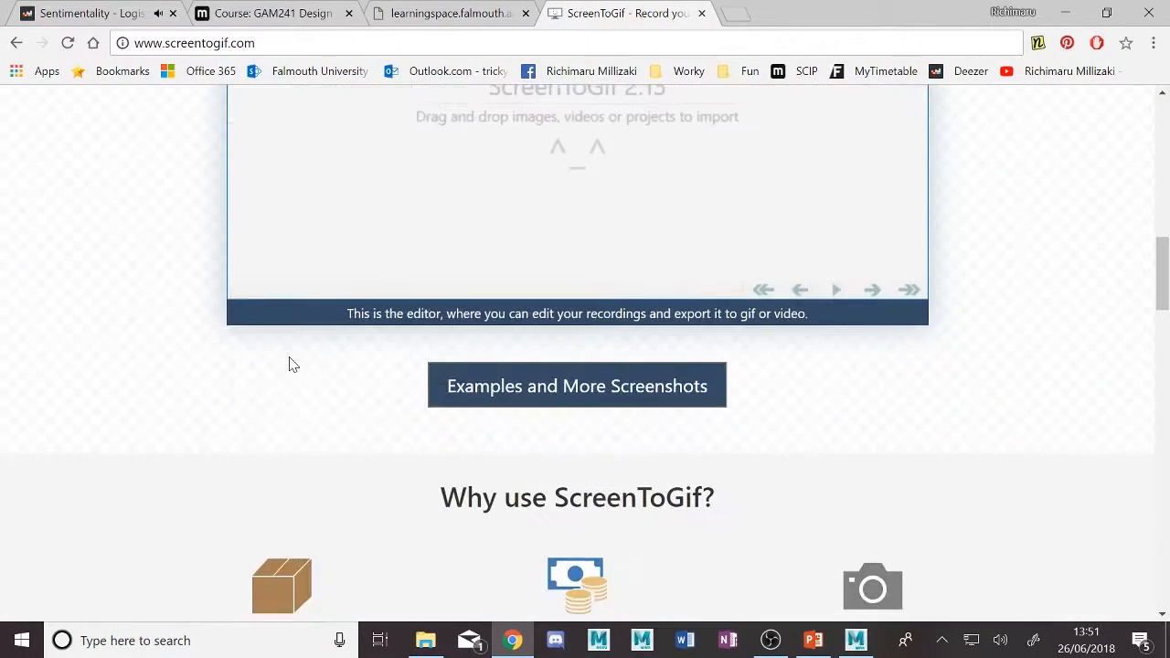
{"action": "scroll", "coordinate": [289, 364], "scroll_direction": "up", "scroll_amount": 5}
{"action": "scroll", "coordinate": [288, 362], "scroll_direction": "up", "scroll_amount": 4}
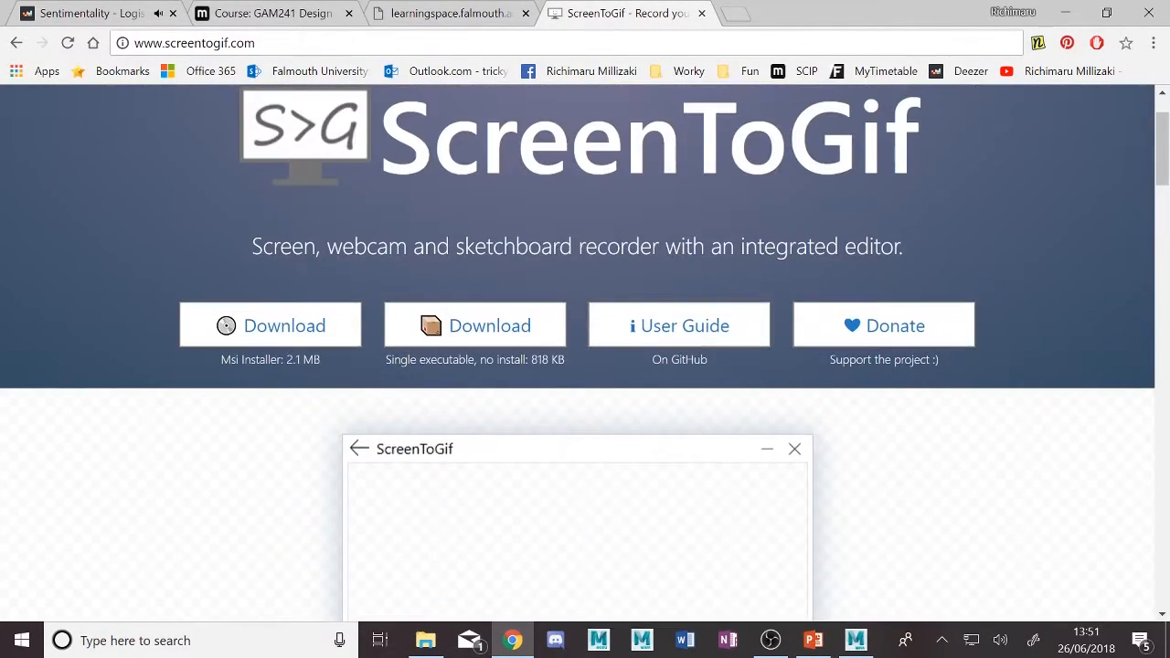
{"action": "left_click", "coordinate": [702, 14]}
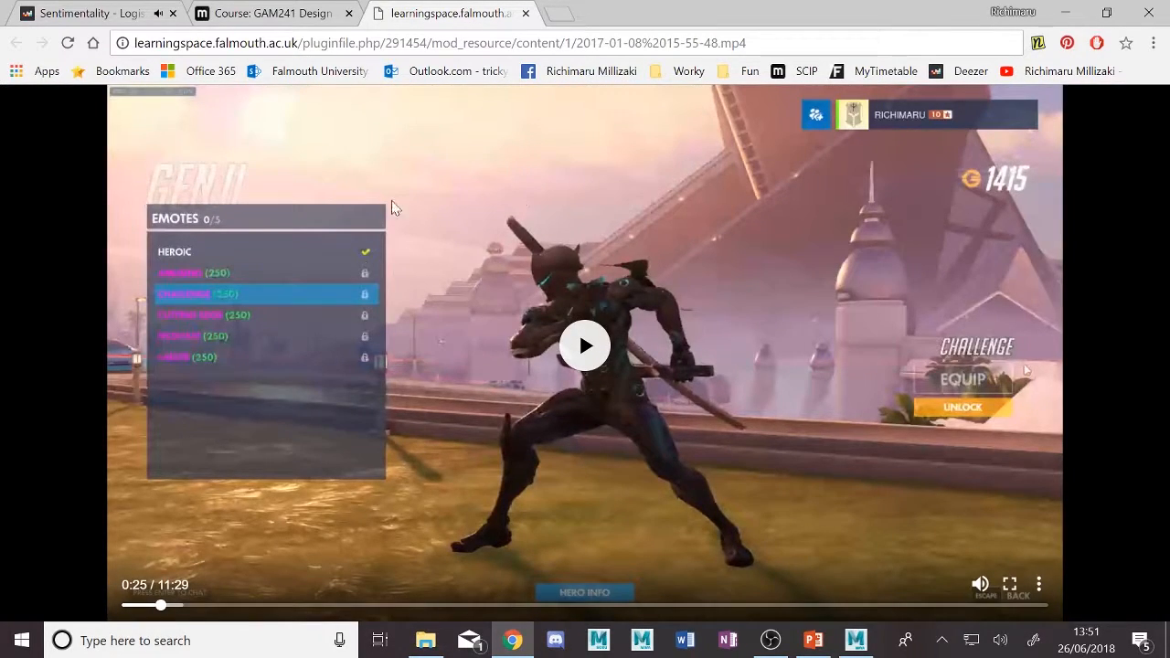
Move the emotes video to Tracer's Sitting Around emote and pause it at 3:35
{"action": "left_click", "coordinate": [587, 347]}
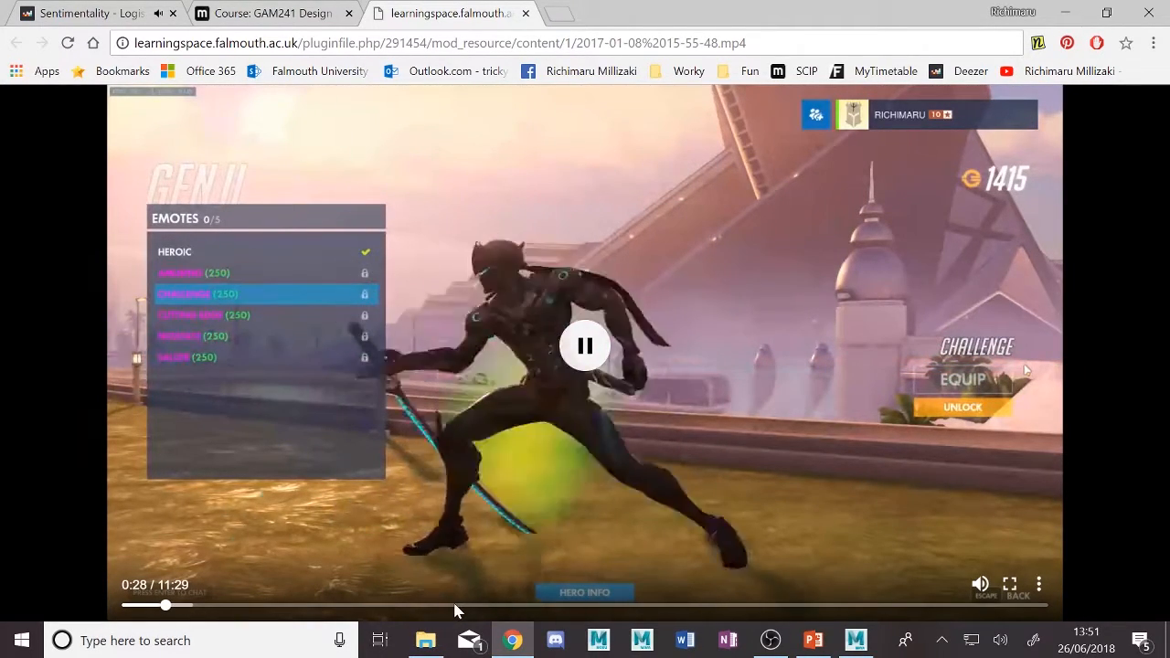
{"action": "left_click", "coordinate": [455, 609]}
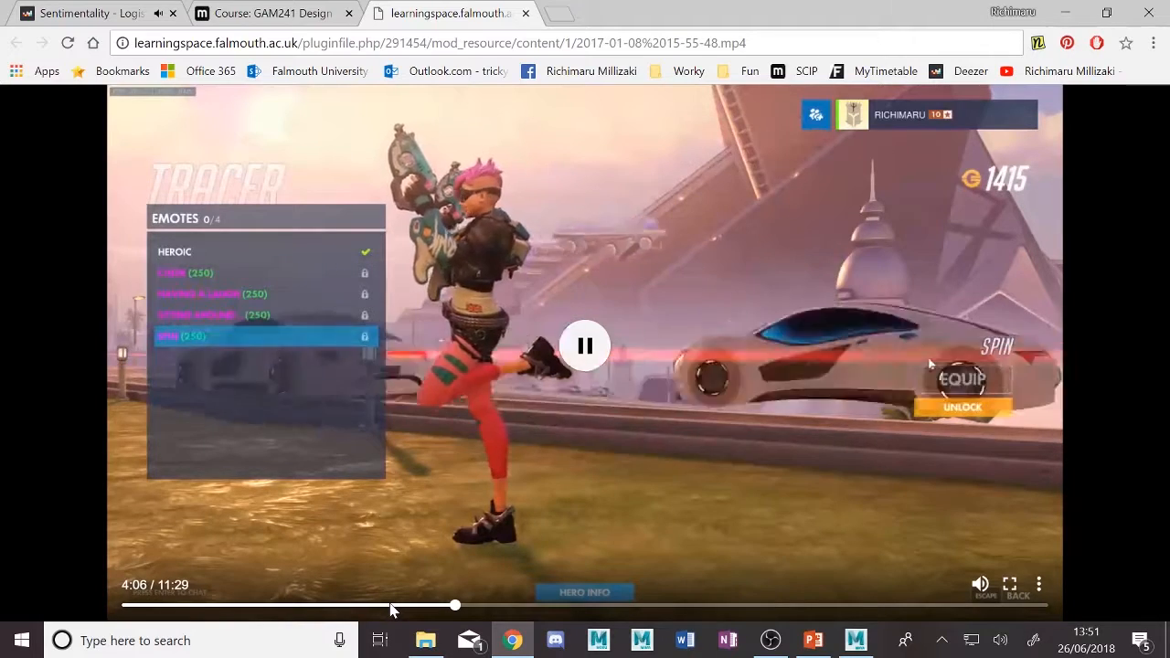
{"action": "left_click", "coordinate": [427, 608]}
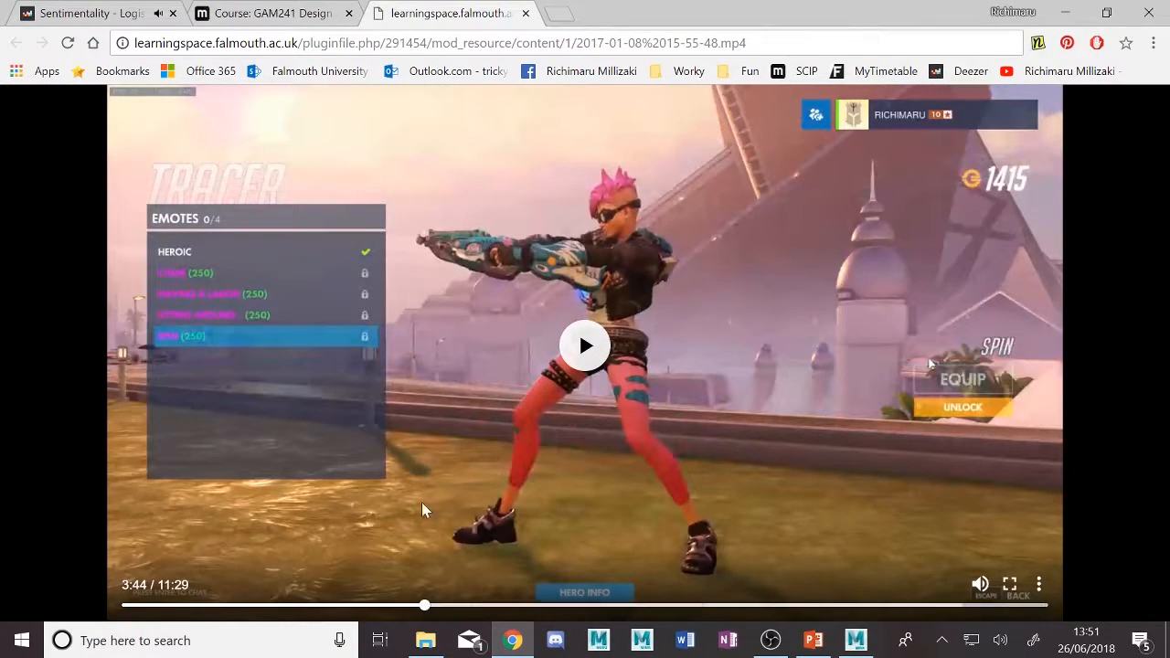
{"action": "left_click", "coordinate": [570, 348]}
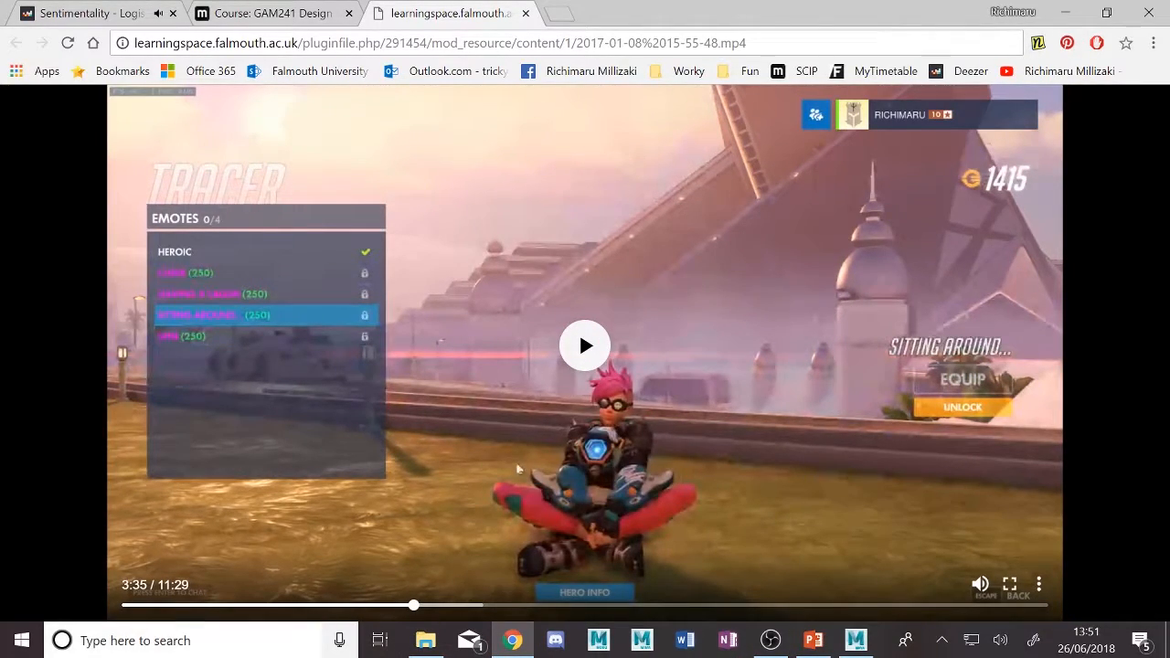
Launch the ScreenToGif desktop app and open its screen recorder
{"action": "left_click", "coordinate": [235, 644]}
{"action": "type", "text": "scree"}
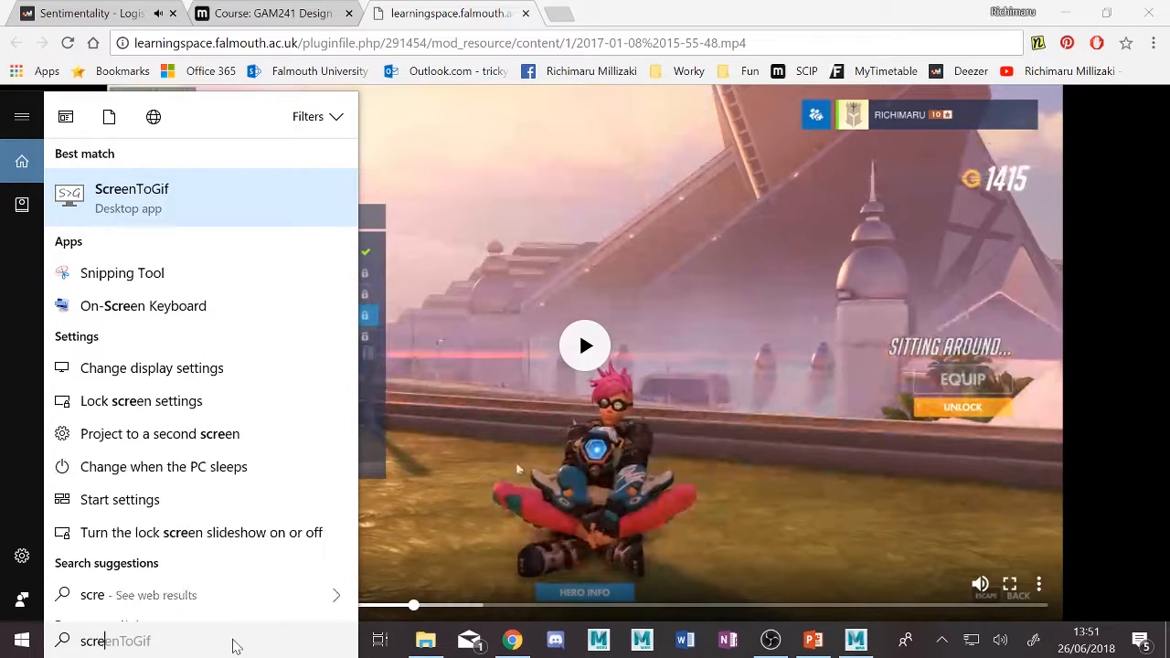
{"action": "left_click", "coordinate": [167, 187]}
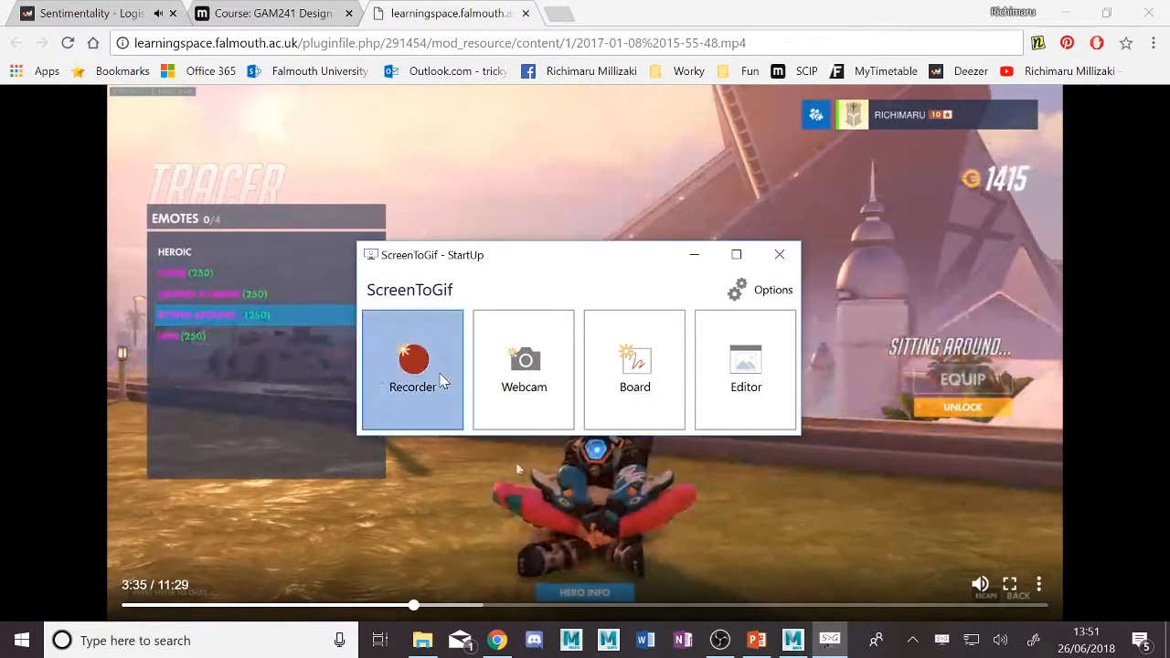
{"action": "left_click", "coordinate": [437, 382]}
Move and resize the recorder frame to about 1716 x 858 px so it covers the emotes video
{"action": "left_click_drag", "start_coordinate": [560, 208], "coordinate": [498, 343]}
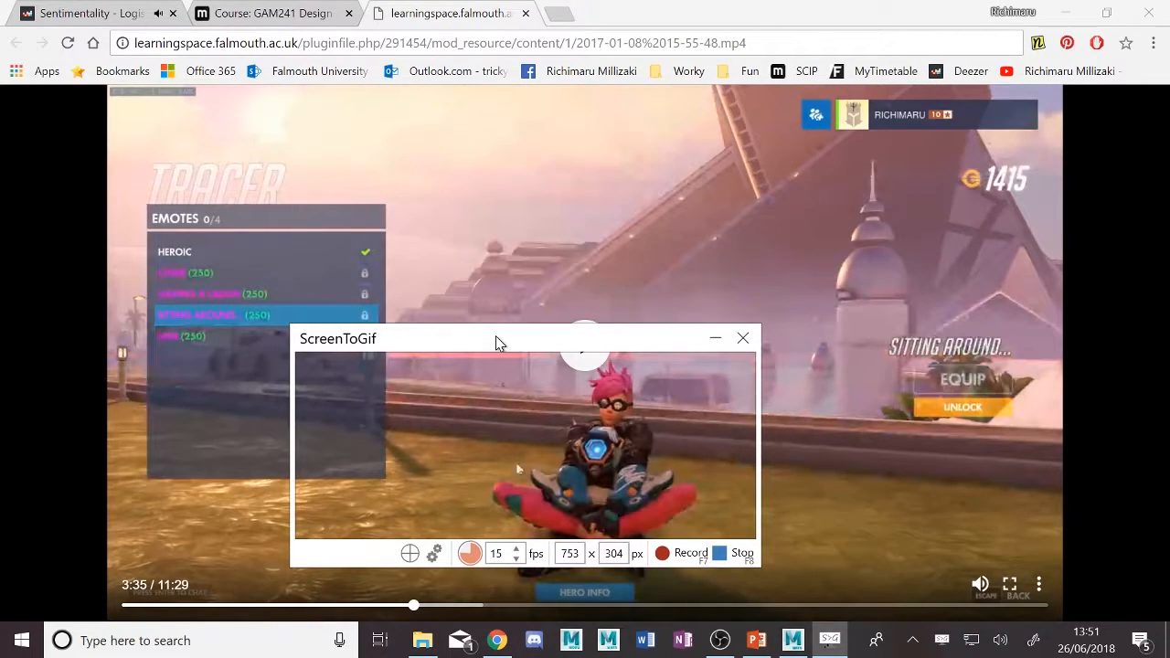
{"action": "left_click_drag", "start_coordinate": [498, 343], "coordinate": [231, 413]}
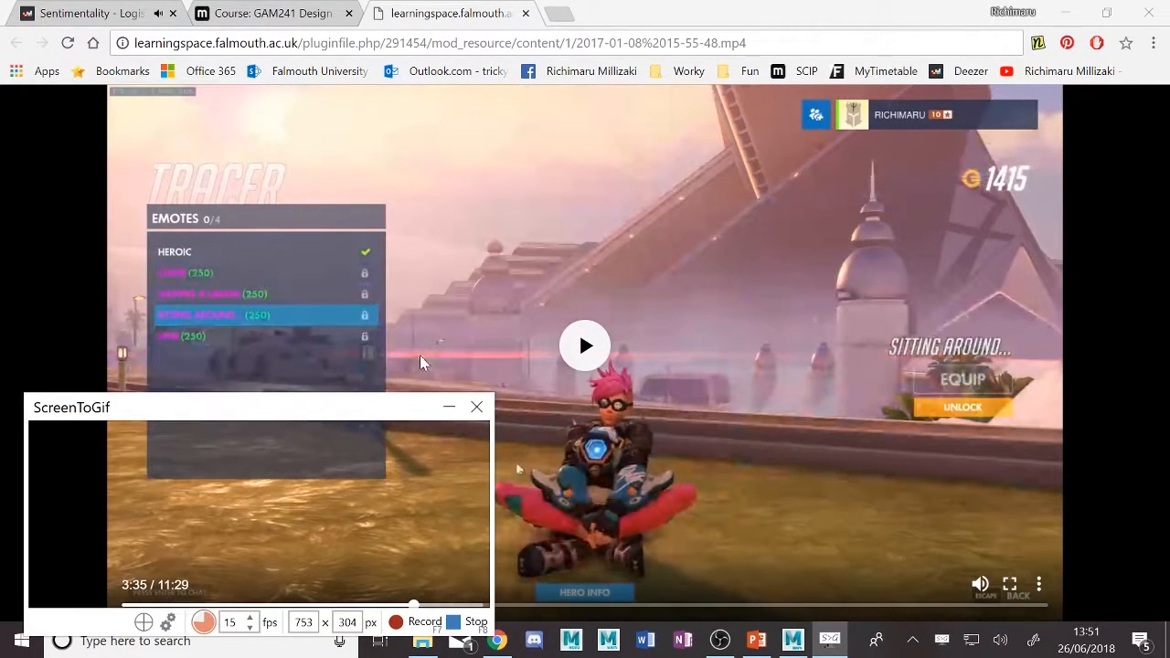
{"action": "left_click_drag", "start_coordinate": [491, 393], "coordinate": [1079, 56]}
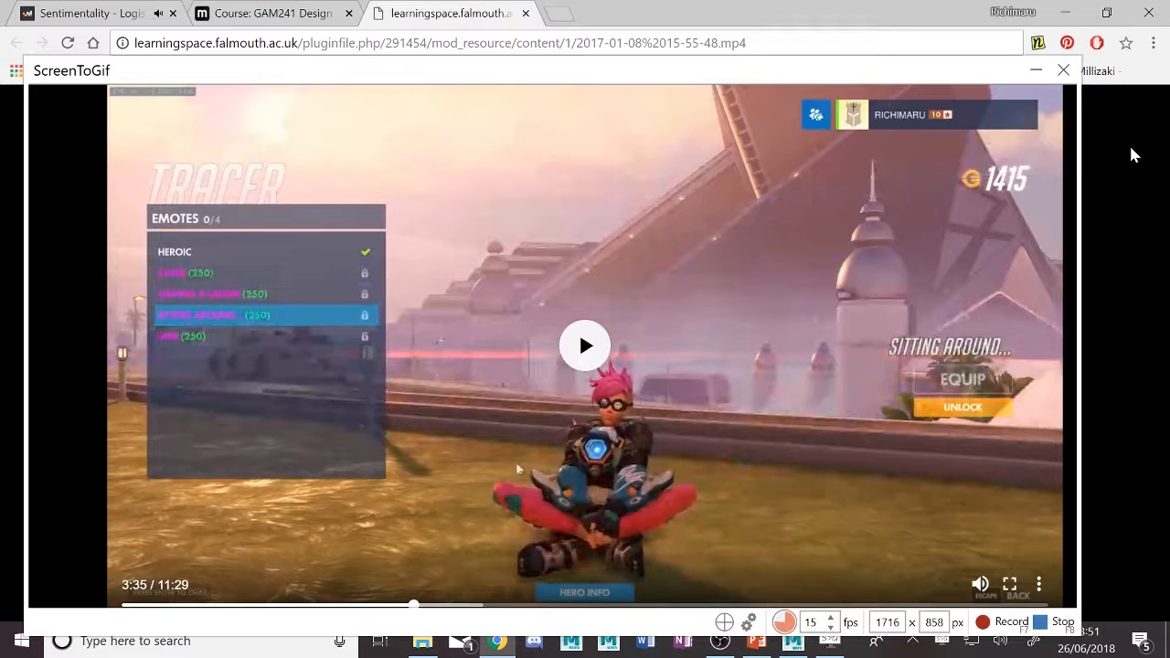
Play the emotes video and record it at 15 fps through Tracer's emotes, stopping at Soldier: 76
{"action": "left_click", "coordinate": [588, 350]}
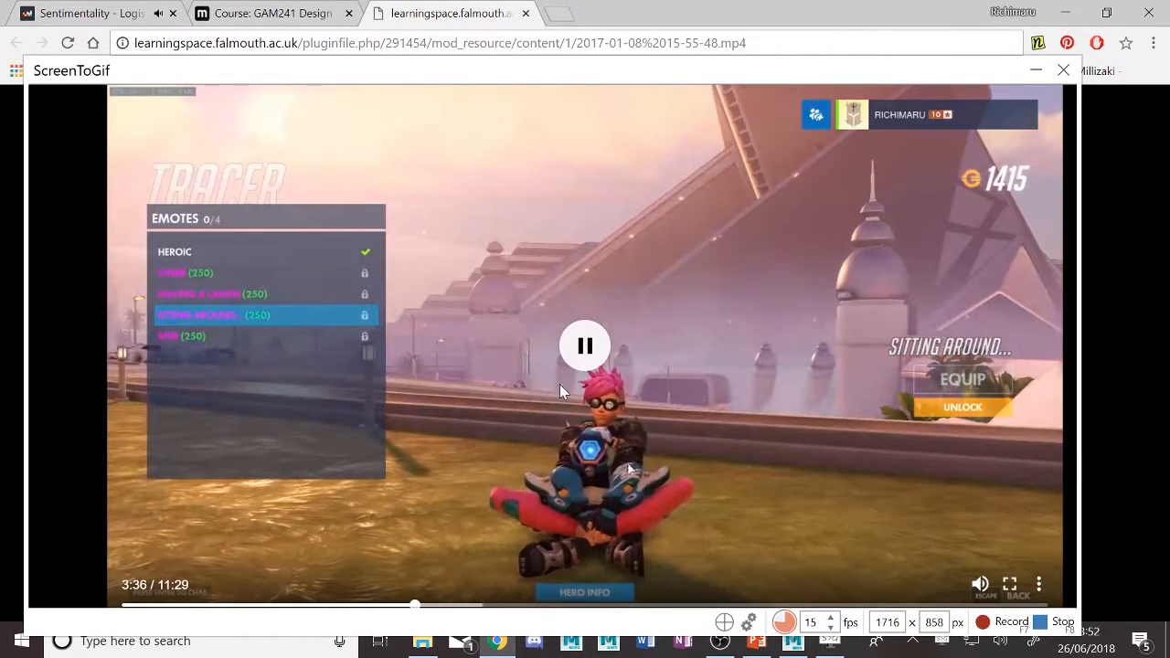
{"action": "key", "text": "F7"}
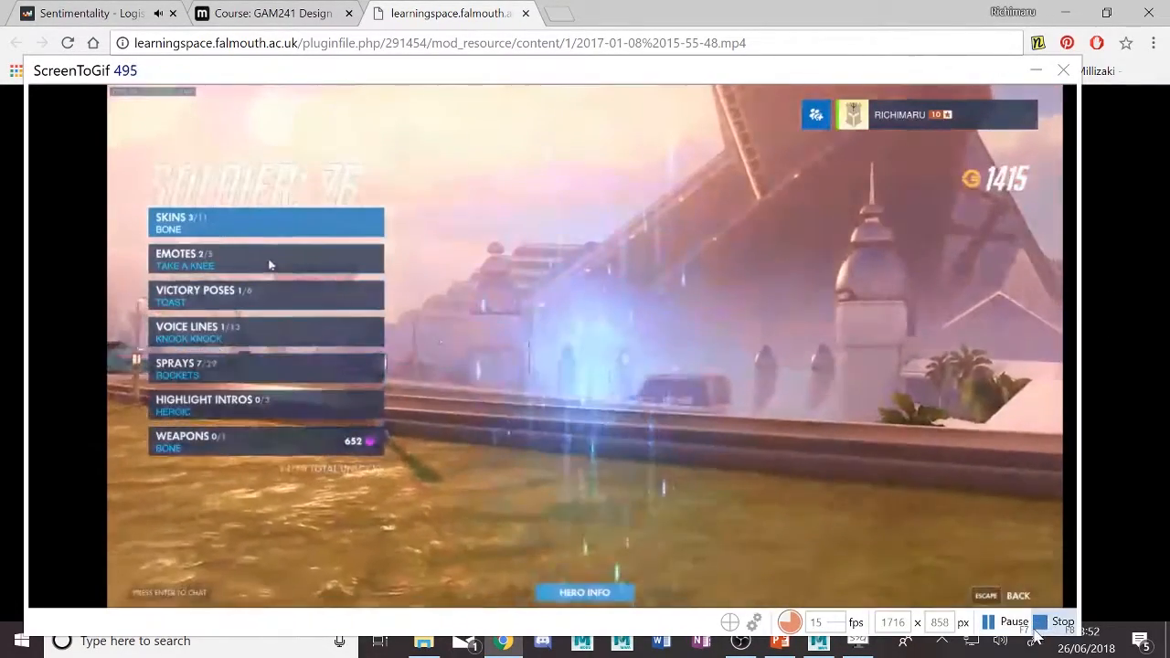
{"action": "left_click", "coordinate": [1049, 623]}
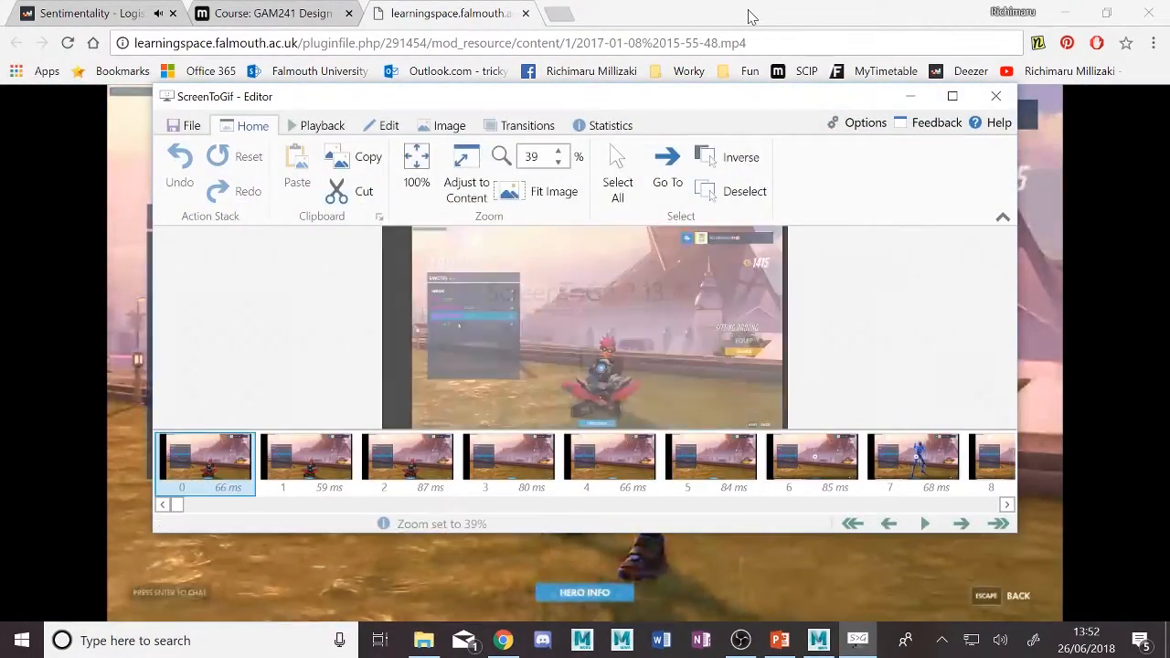
Pause the video, minimize the browser, and play back the recording in the maximized ScreenToGif editor
{"action": "left_click", "coordinate": [748, 16]}
{"action": "left_click", "coordinate": [536, 339]}
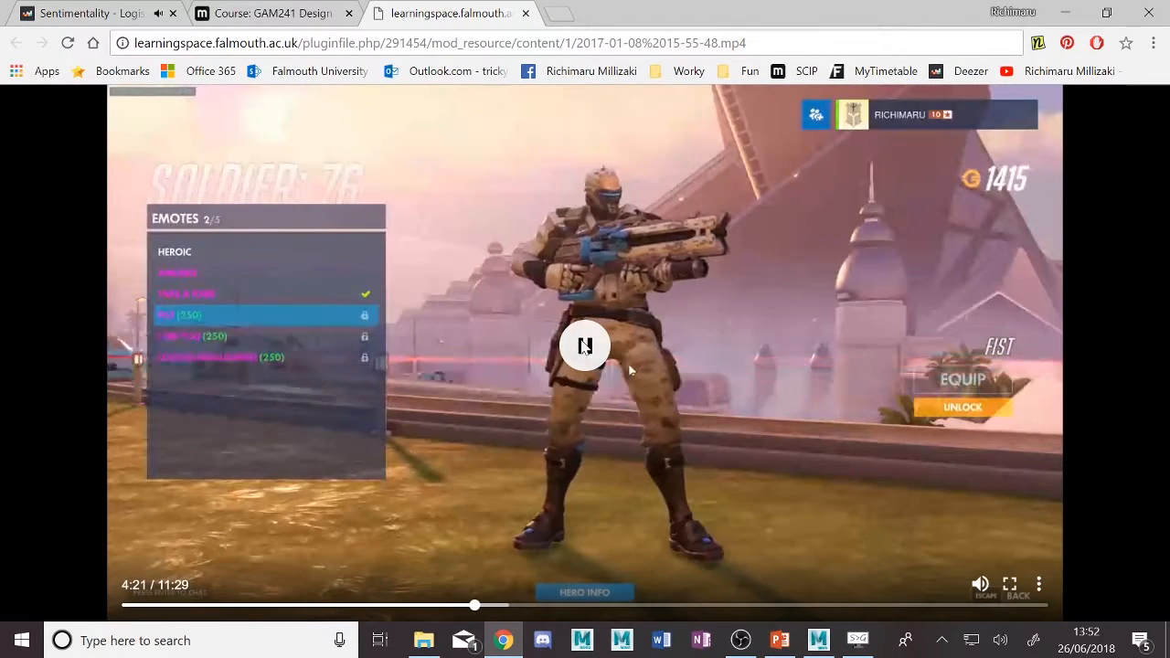
{"action": "left_click", "coordinate": [1067, 14]}
{"action": "left_click", "coordinate": [958, 97]}
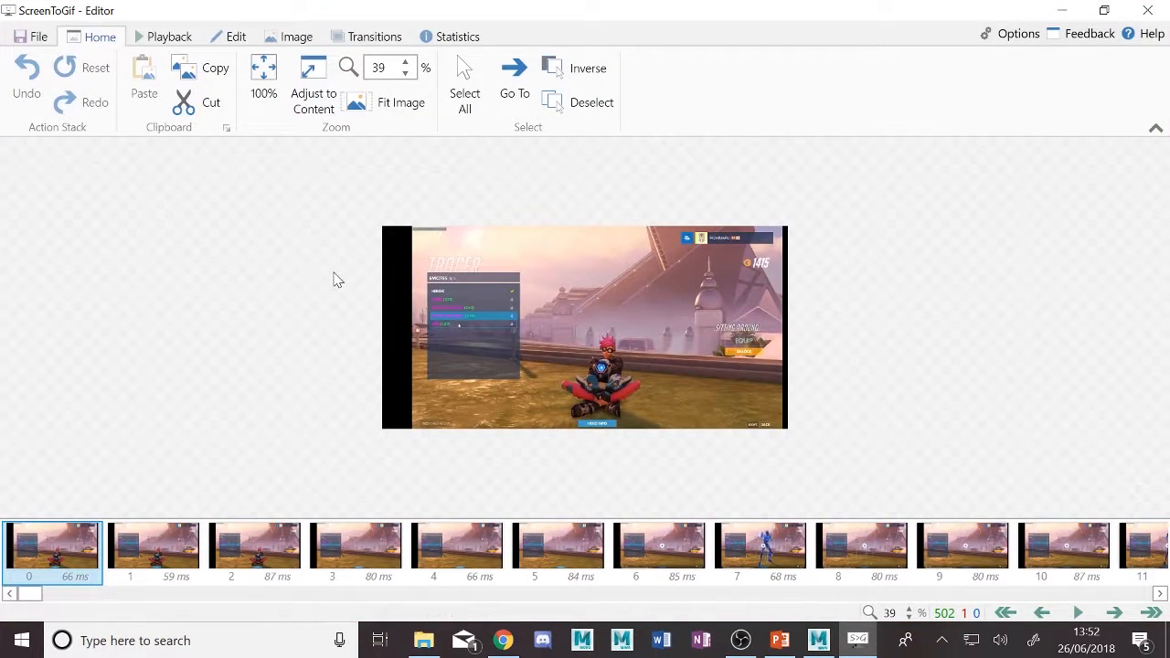
{"action": "left_click", "coordinate": [1075, 614]}
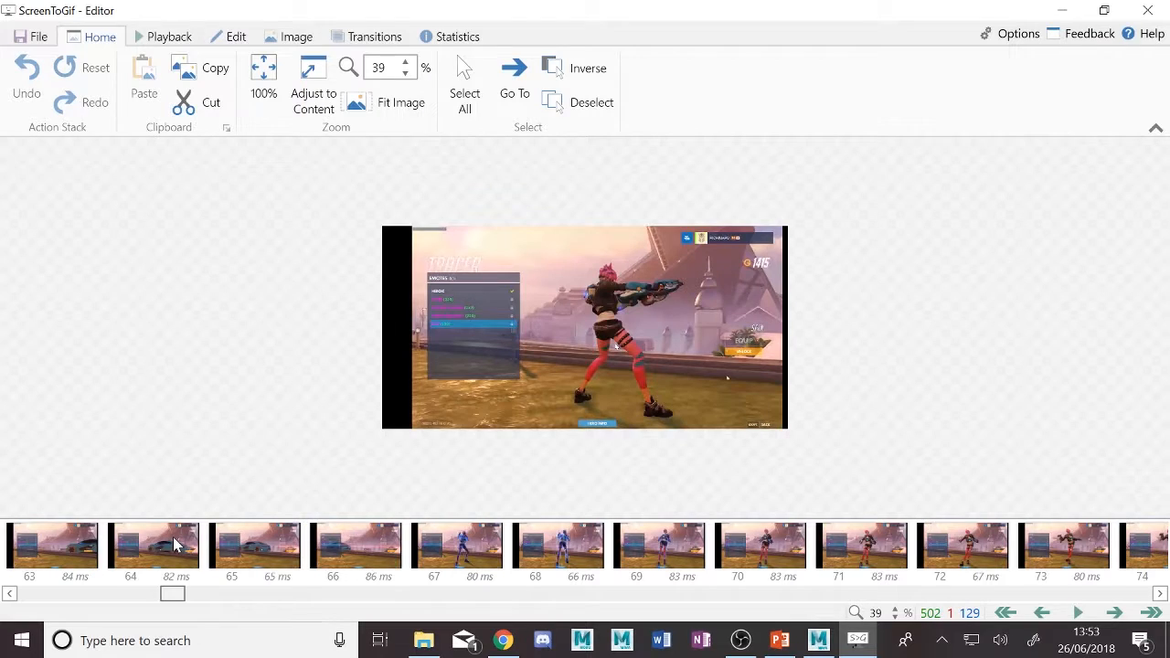
{"action": "left_click", "coordinate": [356, 552]}
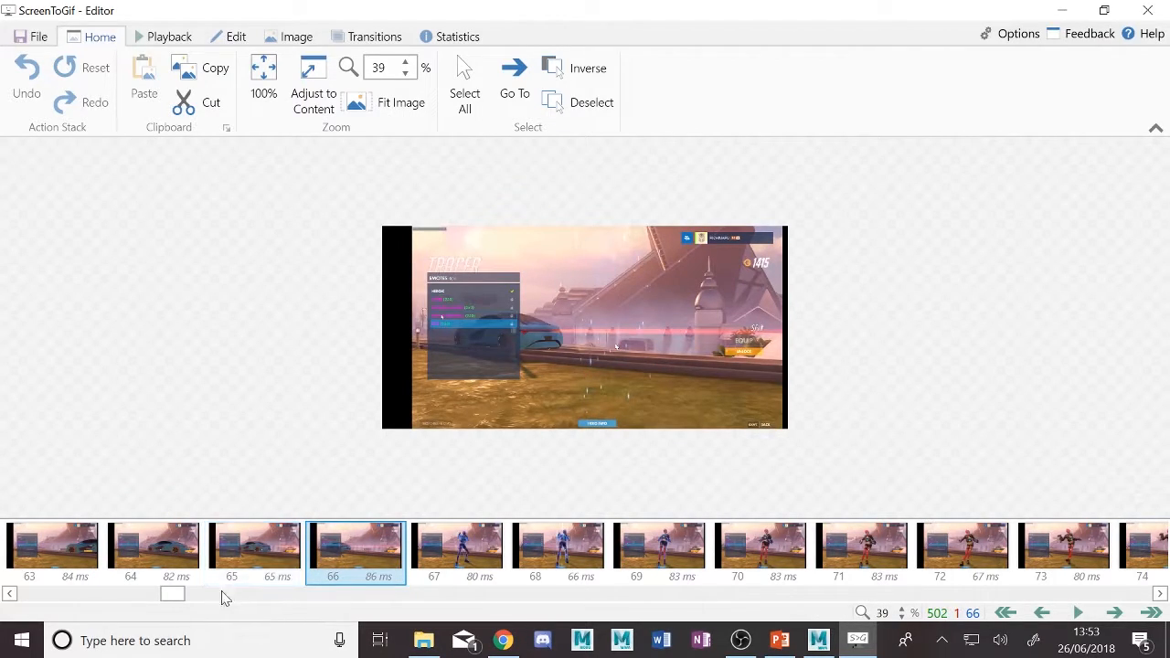
{"action": "left_click_drag", "start_coordinate": [180, 596], "coordinate": [34, 596]}
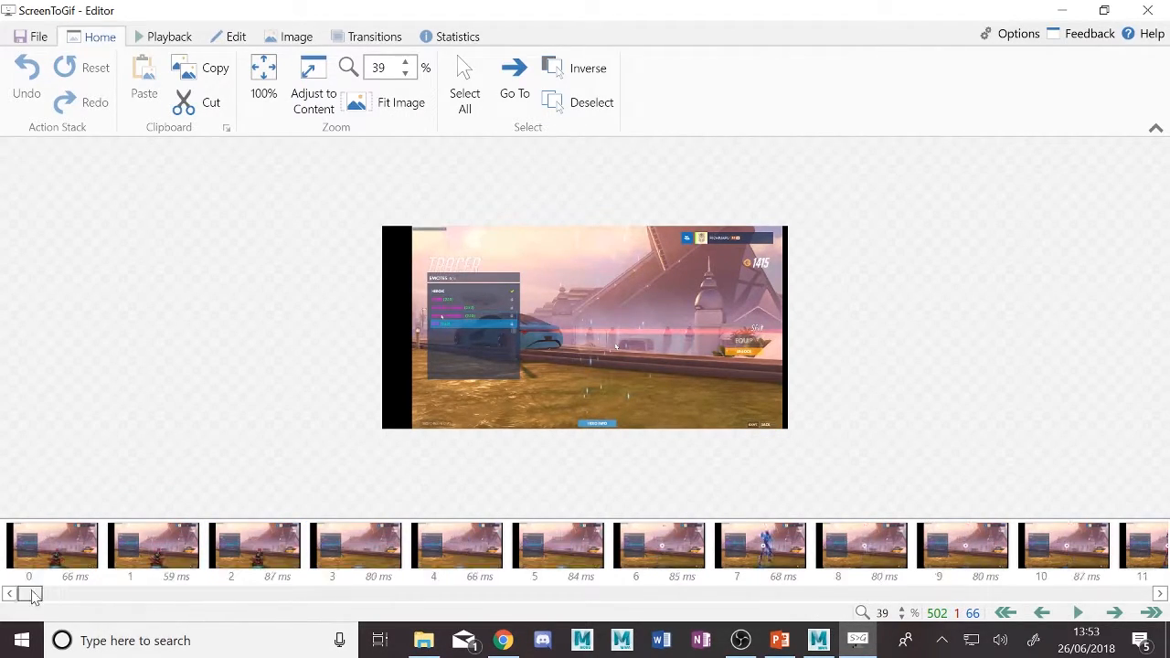
{"action": "left_click", "coordinate": [55, 543], "text": "shift"}
{"action": "right_click", "coordinate": [55, 543]}
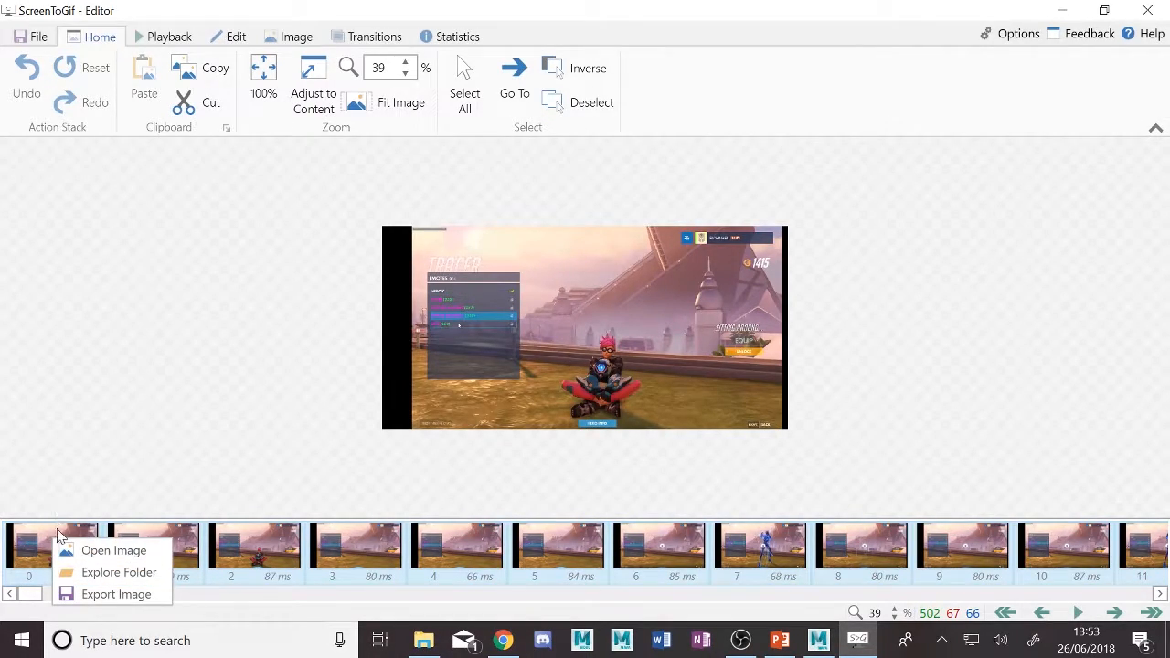
Delete frames 0 to 66 from the start of the recording and confirm the deletion
{"action": "left_click", "coordinate": [46, 549]}
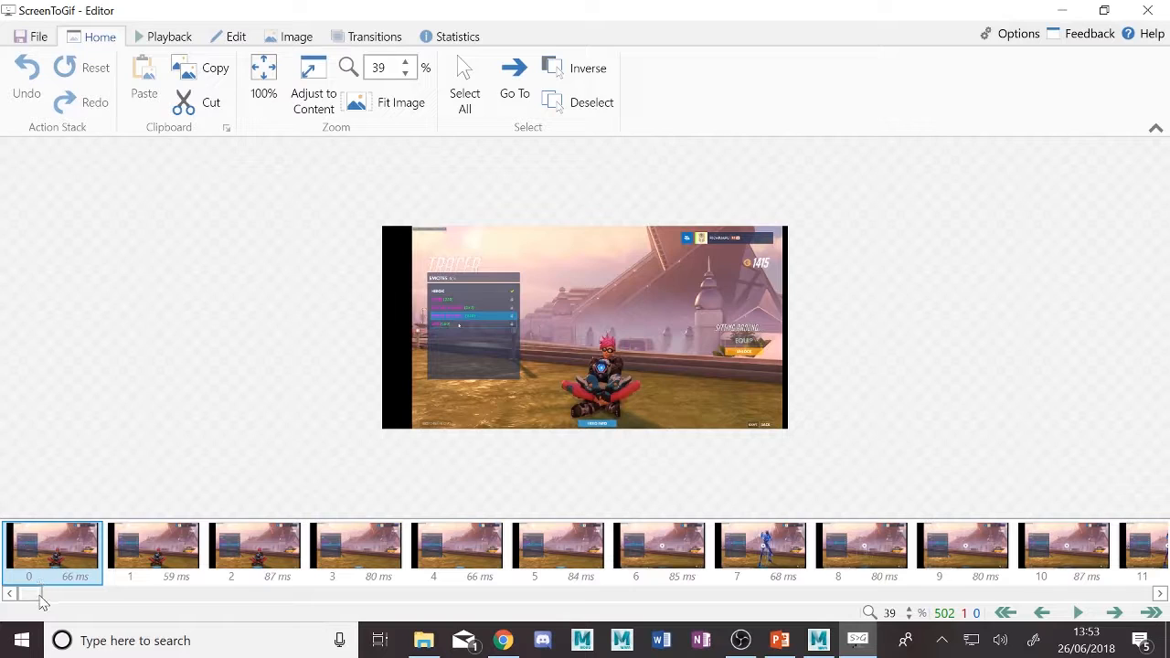
{"action": "left_click_drag", "start_coordinate": [36, 596], "coordinate": [185, 607]}
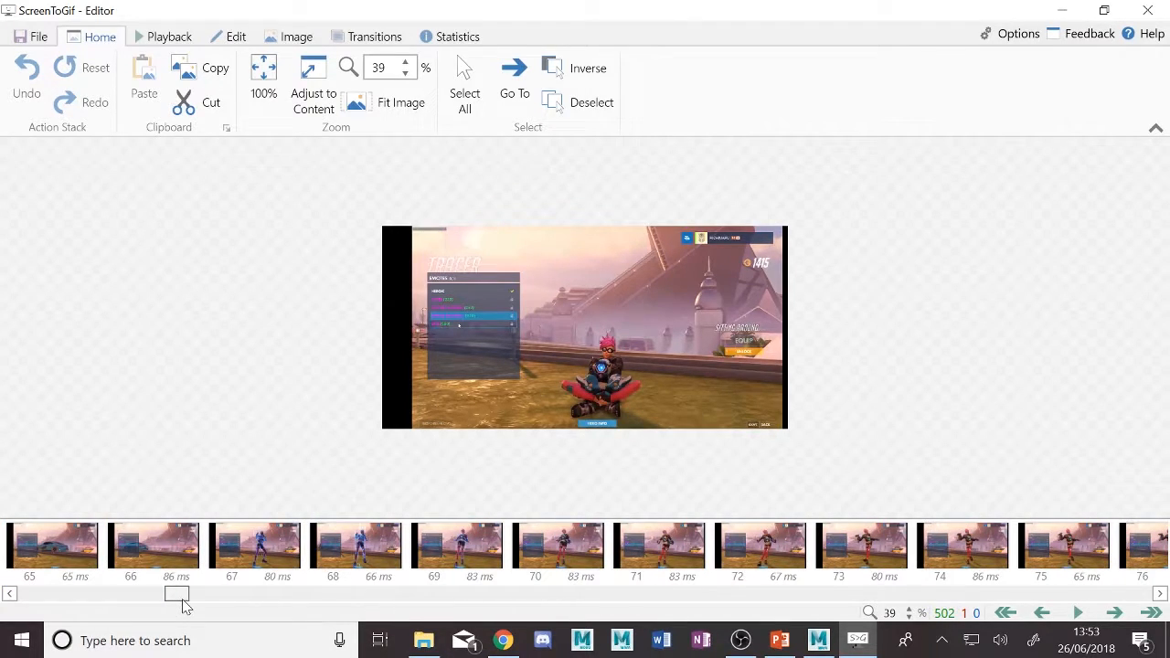
{"action": "left_click", "coordinate": [176, 549], "text": "shift"}
{"action": "key", "text": "Delete"}
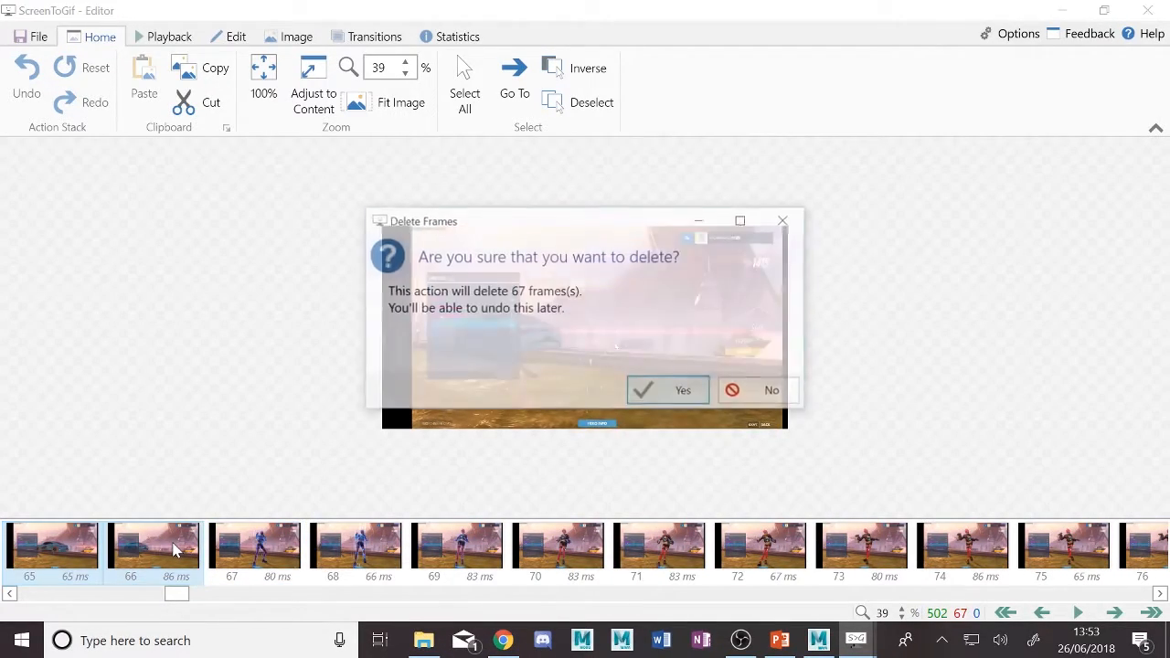
{"action": "left_click", "coordinate": [664, 395]}
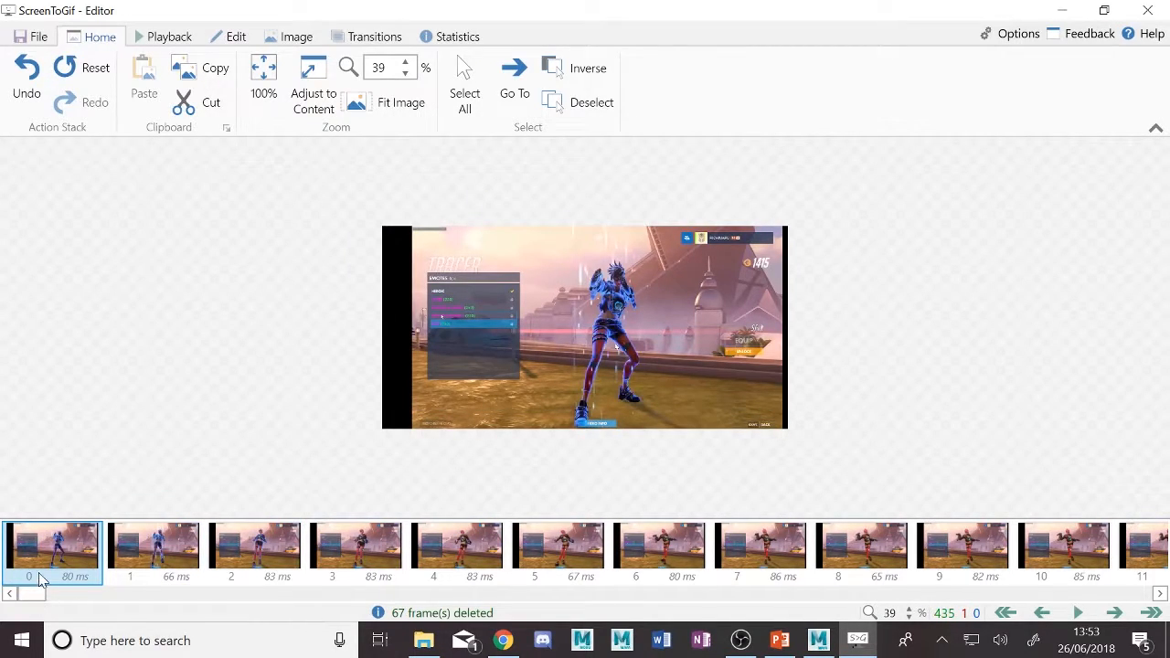
Step through frames 0 to 9 and back to examine the opening poses of Tracer's emote
{"action": "mouse_move", "coordinate": [46, 596]}
{"action": "left_mouse_down"}
{"action": "mouse_move", "coordinate": [64, 596]}
{"action": "mouse_move", "coordinate": [39, 595]}
{"action": "left_mouse_up"}
{"action": "key", "text": "Right"}
{"action": "key", "text": "Right"}
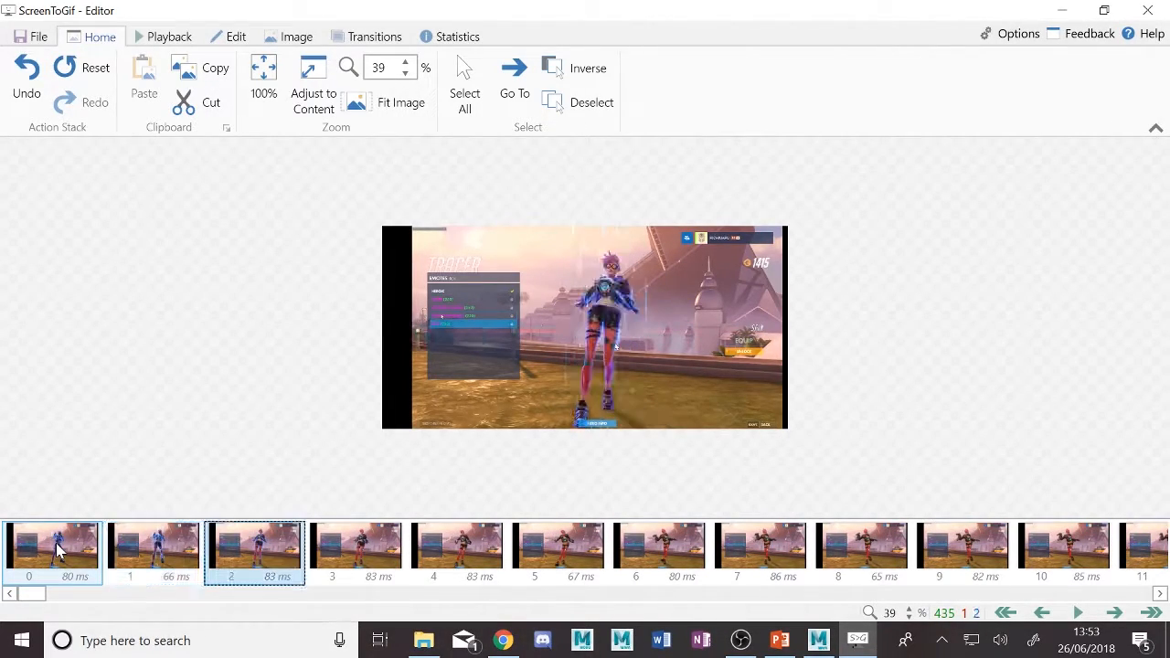
{"action": "key", "text": "Right"}
{"action": "key", "text": "Right"}
{"action": "key", "text": "Right"}
{"action": "key", "text": "Right"}
{"action": "key", "text": "Right"}
{"action": "key", "text": "Right"}
{"action": "key", "text": "Right"}
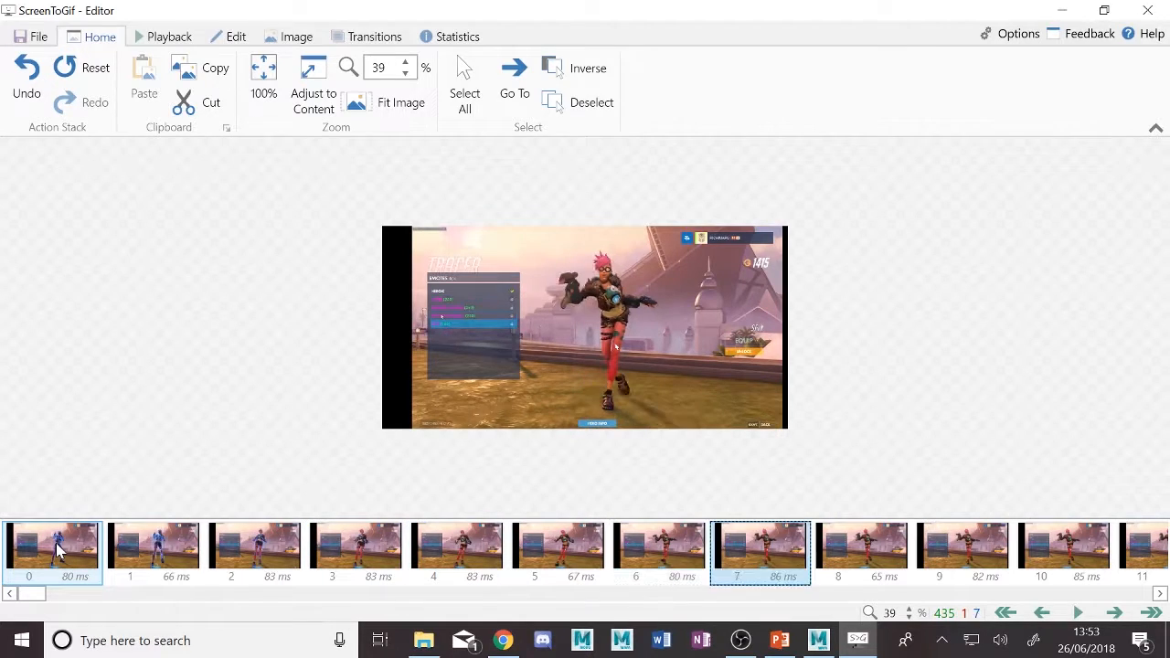
{"action": "key", "text": "Right"}
{"action": "key", "text": "Right"}
{"action": "key", "text": "Left"}
{"action": "key", "text": "Left"}
{"action": "key", "text": "Left"}
{"action": "key", "text": "Left"}
{"action": "key", "text": "Left"}
{"action": "key", "text": "Left"}
{"action": "key", "text": "Left"}
{"action": "key", "text": "Left"}
{"action": "key", "text": "Left"}
{"action": "key", "text": "Left"}
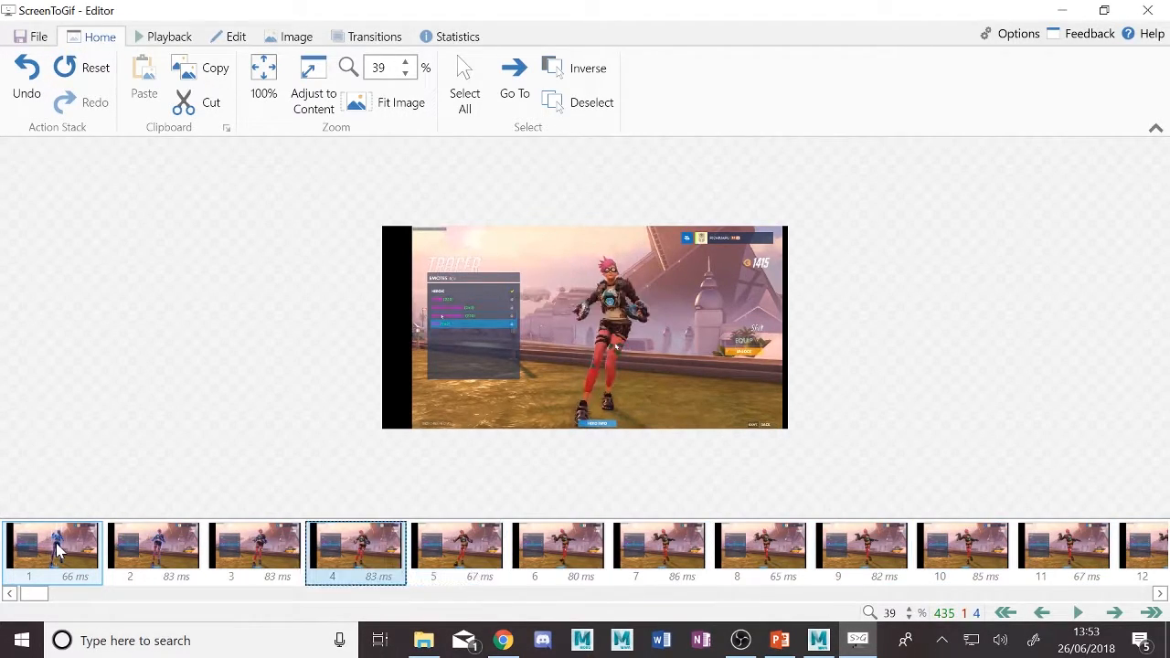
{"action": "key", "text": "Left"}
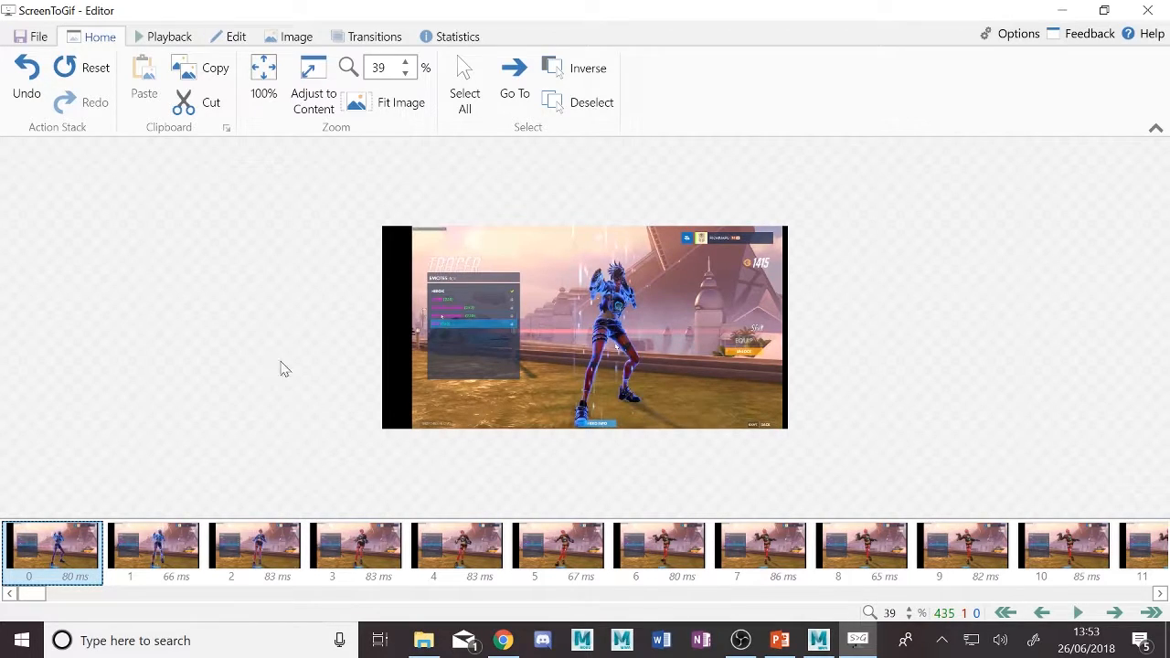
Copy frame 0 to the clipboard and check the options available for its clipboard entry
{"action": "left_click", "coordinate": [206, 70]}
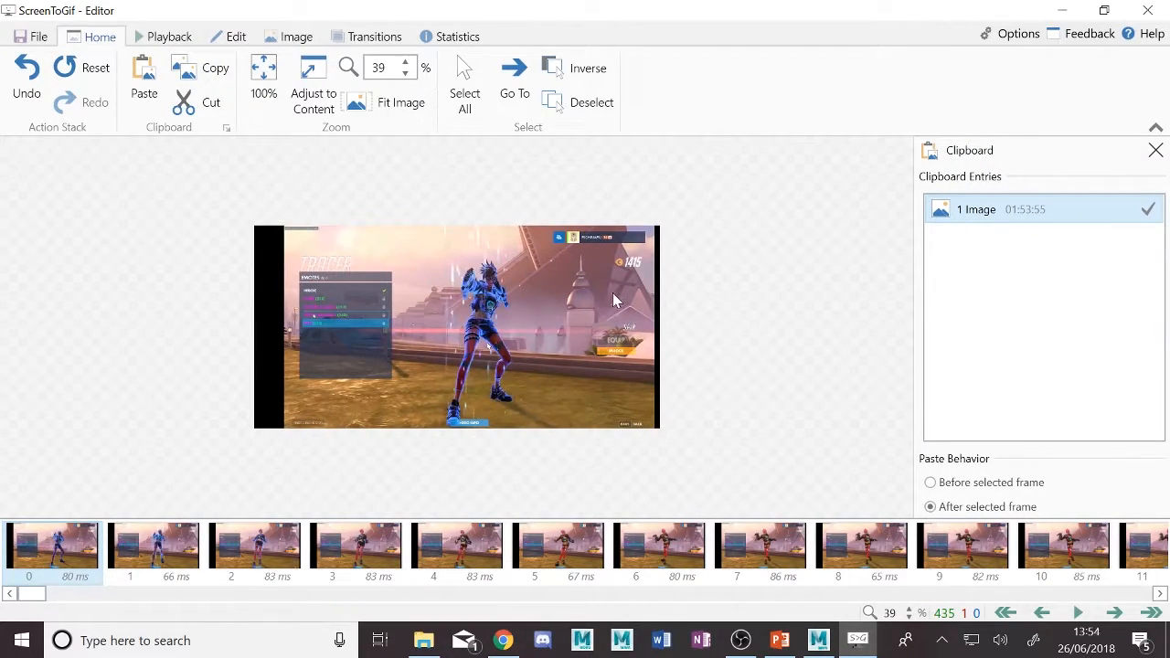
{"action": "right_click", "coordinate": [967, 209]}
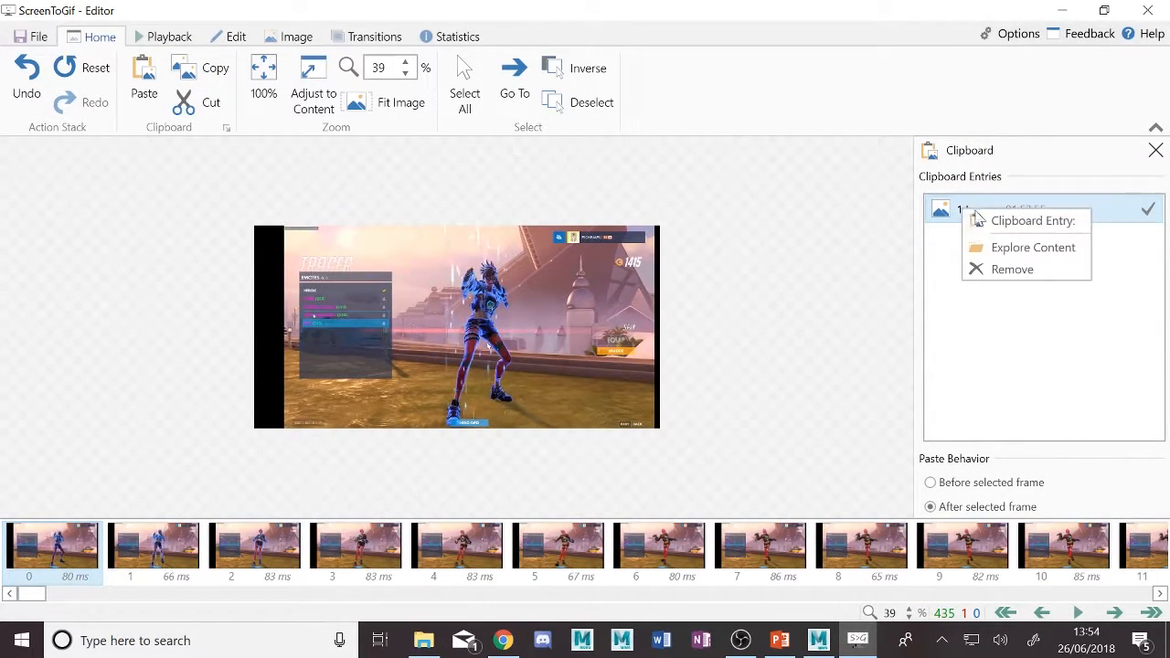
{"action": "left_click", "coordinate": [991, 359]}
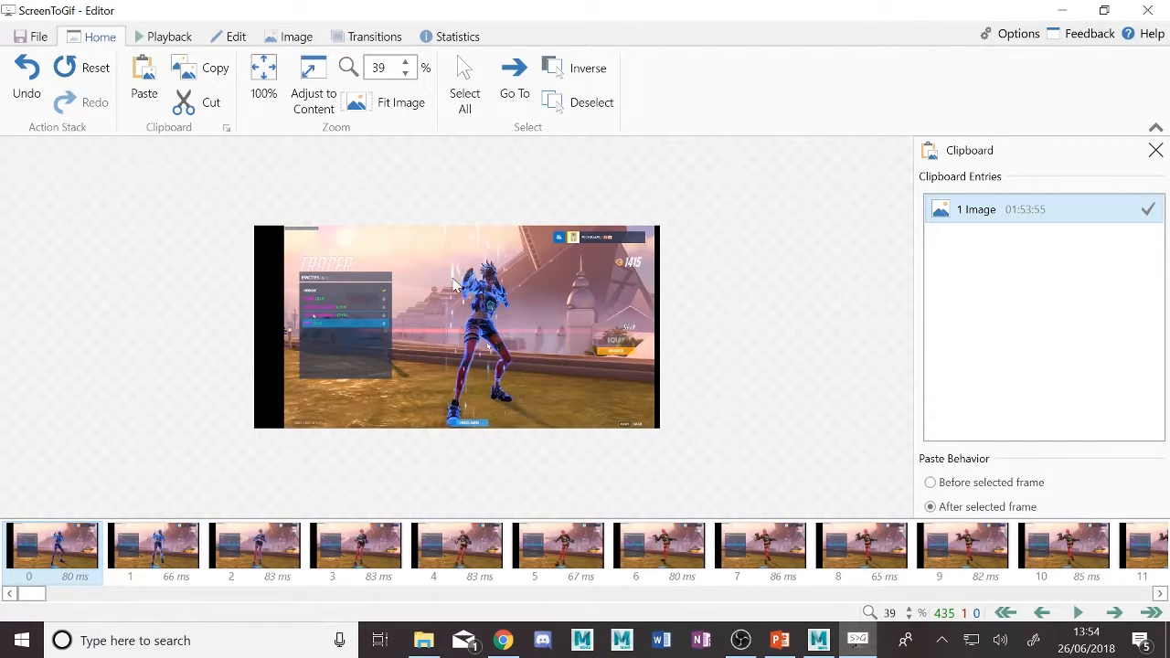
Copy frame 2 to the clipboard as the first key pose
{"action": "left_click", "coordinate": [247, 548]}
{"action": "left_click", "coordinate": [215, 70]}
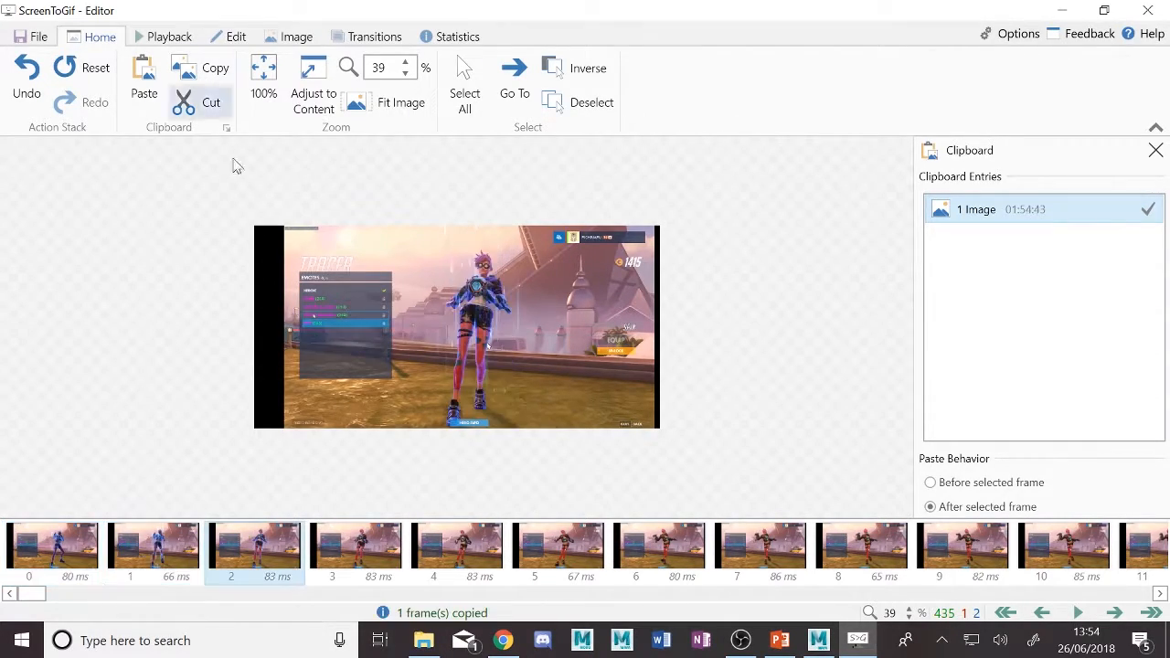
Compare the poses in frames 2 to 6 frame by frame and copy frame 5 to the clipboard as a key pose
{"action": "left_click", "coordinate": [251, 551]}
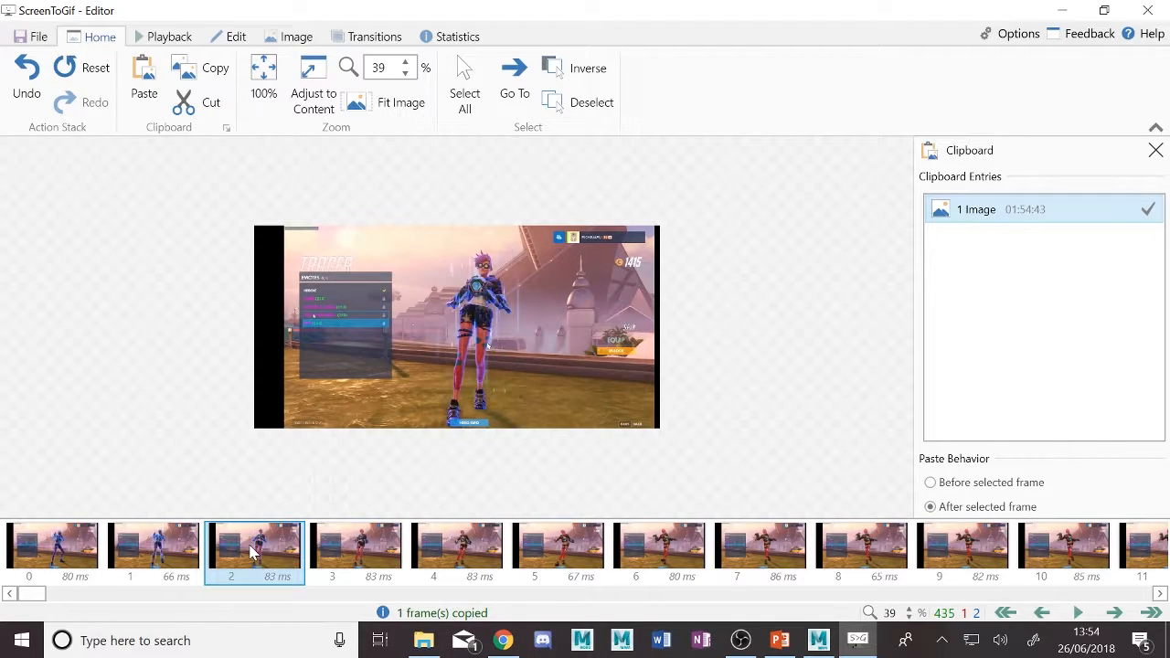
{"action": "key", "text": "Right"}
{"action": "key", "text": "Left"}
{"action": "key", "text": "Right"}
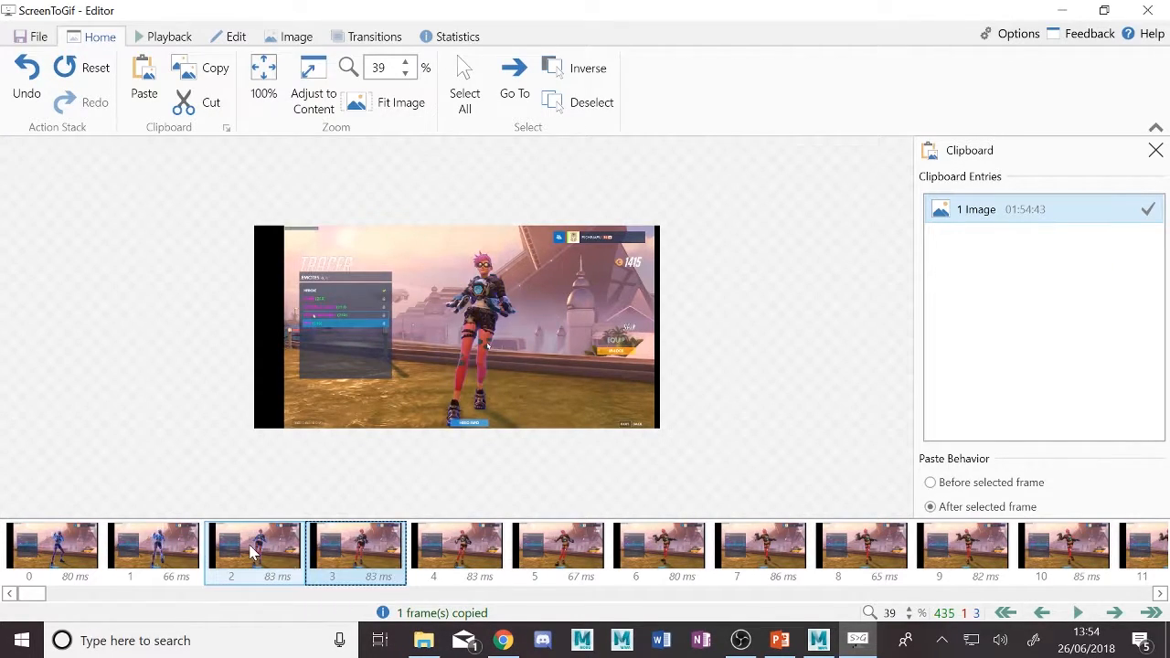
{"action": "key", "text": "Right"}
{"action": "key", "text": "Right"}
{"action": "key", "text": "Left"}
{"action": "key", "text": "Left"}
{"action": "key", "text": "Left"}
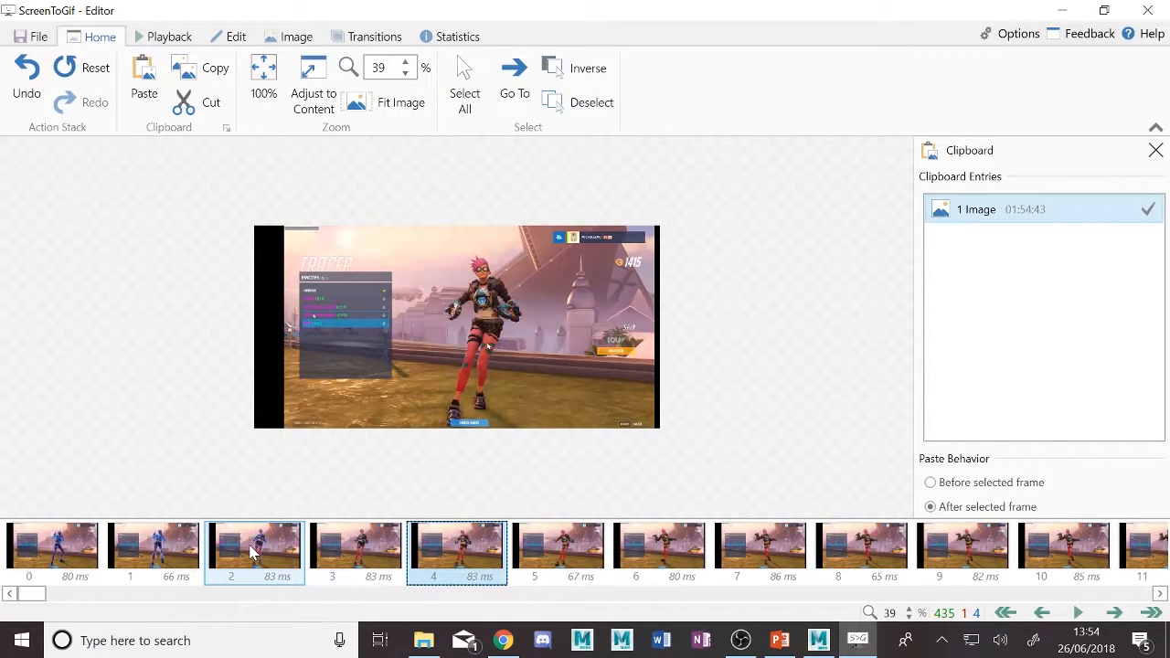
{"action": "key", "text": "Right"}
{"action": "key", "text": "Right"}
{"action": "key", "text": "Left"}
{"action": "key", "text": "Right"}
{"action": "key", "text": "Right"}
{"action": "key", "text": "Right"}
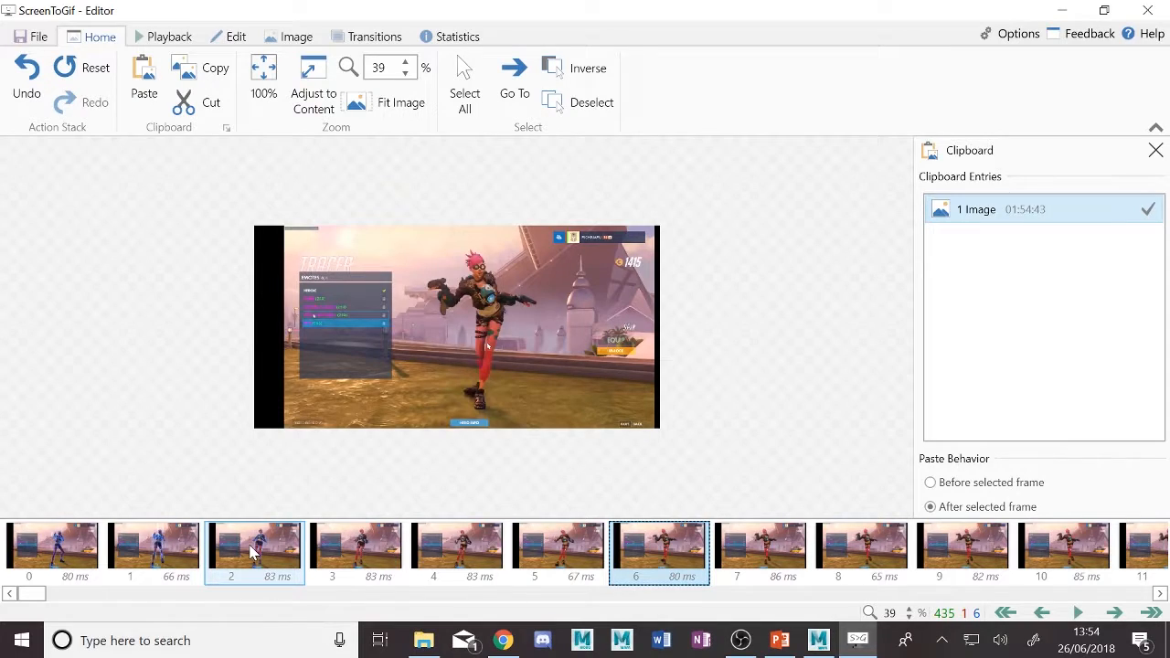
{"action": "key", "text": "Left"}
{"action": "key", "text": "Left"}
{"action": "key", "text": "Left"}
{"action": "key", "text": "Right"}
{"action": "key", "text": "Right"}
{"action": "key", "text": "Right"}
{"action": "key", "text": "Left"}
{"action": "key", "text": "Left"}
{"action": "key", "text": "Left"}
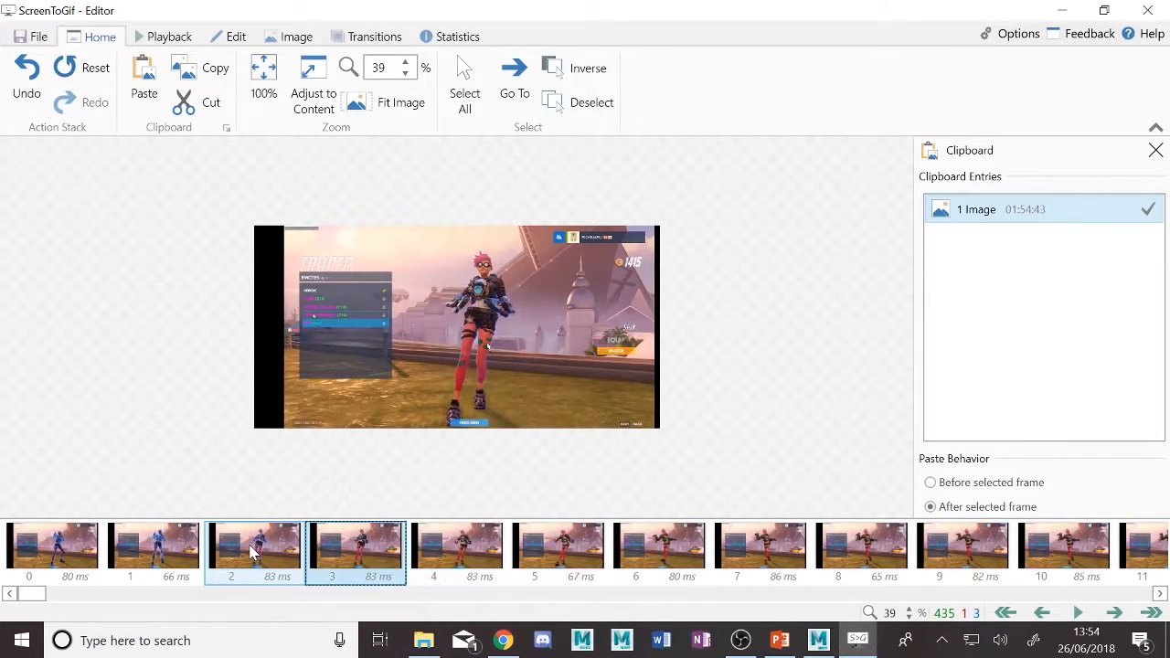
{"action": "key", "text": "Right"}
{"action": "key", "text": "Right"}
{"action": "key", "text": "Right"}
{"action": "key", "text": "Left"}
{"action": "key", "text": "Left"}
{"action": "key", "text": "Left"}
{"action": "key", "text": "Right"}
{"action": "key", "text": "Right"}
{"action": "key", "text": "Left"}
{"action": "key", "text": "Left"}
{"action": "key", "text": "Right"}
{"action": "key", "text": "Right"}
{"action": "key", "text": "Left"}
{"action": "key", "text": "Left"}
{"action": "key", "text": "Left"}
{"action": "key", "text": "Right"}
{"action": "key", "text": "Right"}
{"action": "key", "text": "Right"}
{"action": "key", "text": "Left"}
{"action": "key", "text": "Right"}
{"action": "key", "text": "Left"}
{"action": "key", "text": "Left"}
{"action": "key", "text": "Right"}
{"action": "key", "text": "Right"}
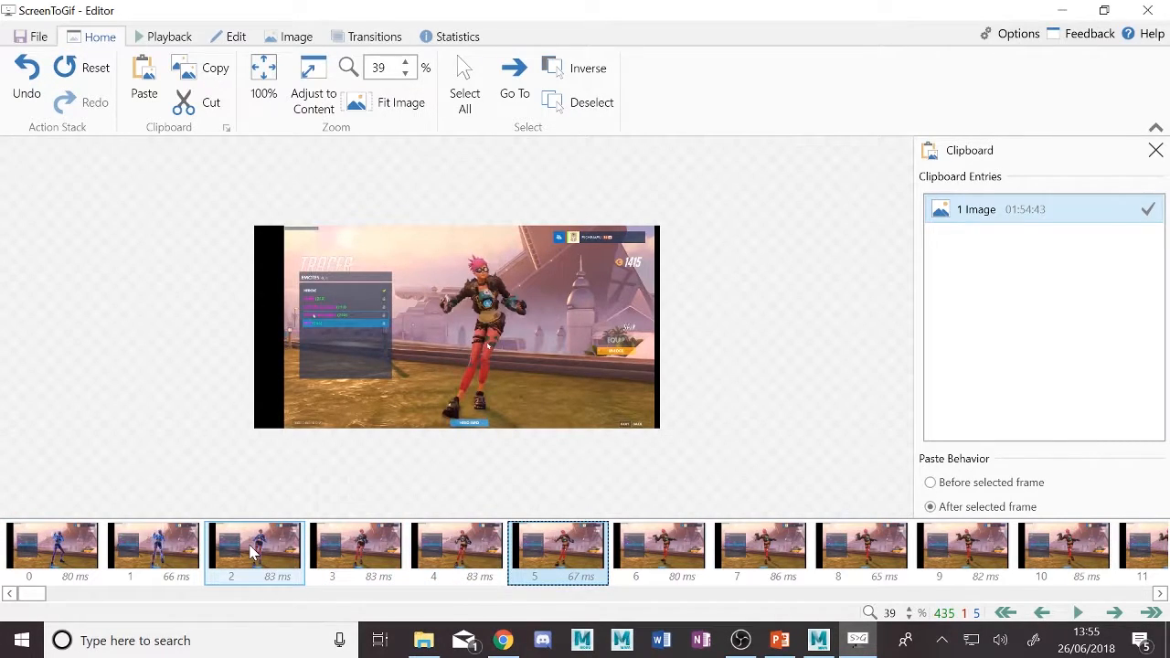
{"action": "key", "text": "Right"}
{"action": "key", "text": "Left"}
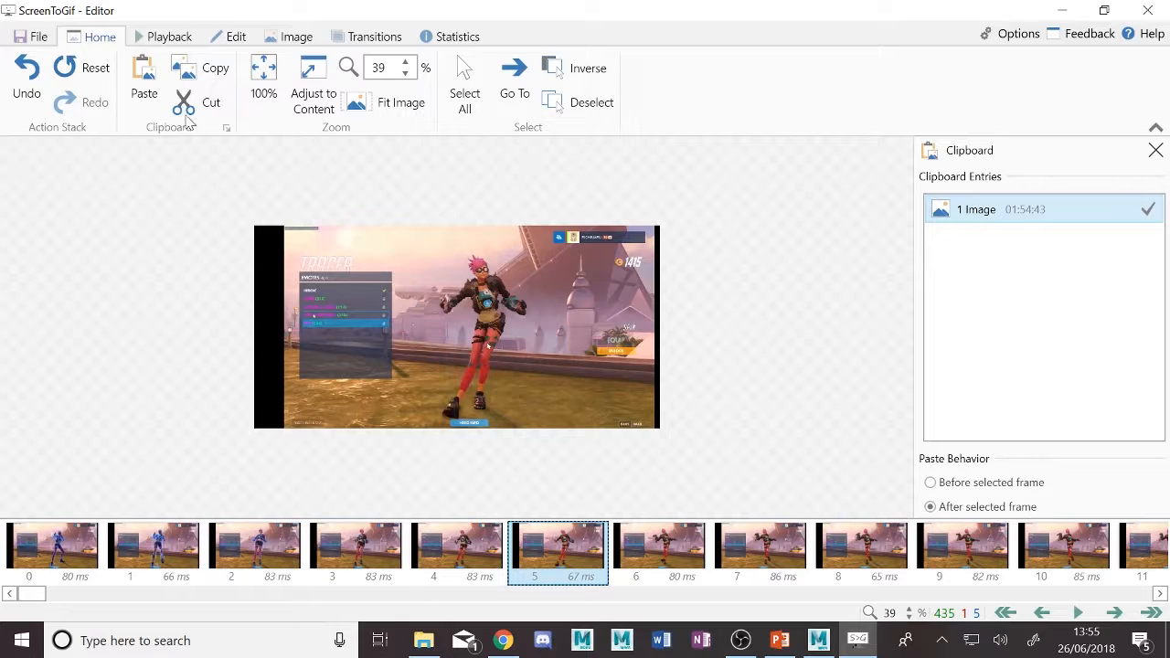
{"action": "left_click", "coordinate": [211, 74]}
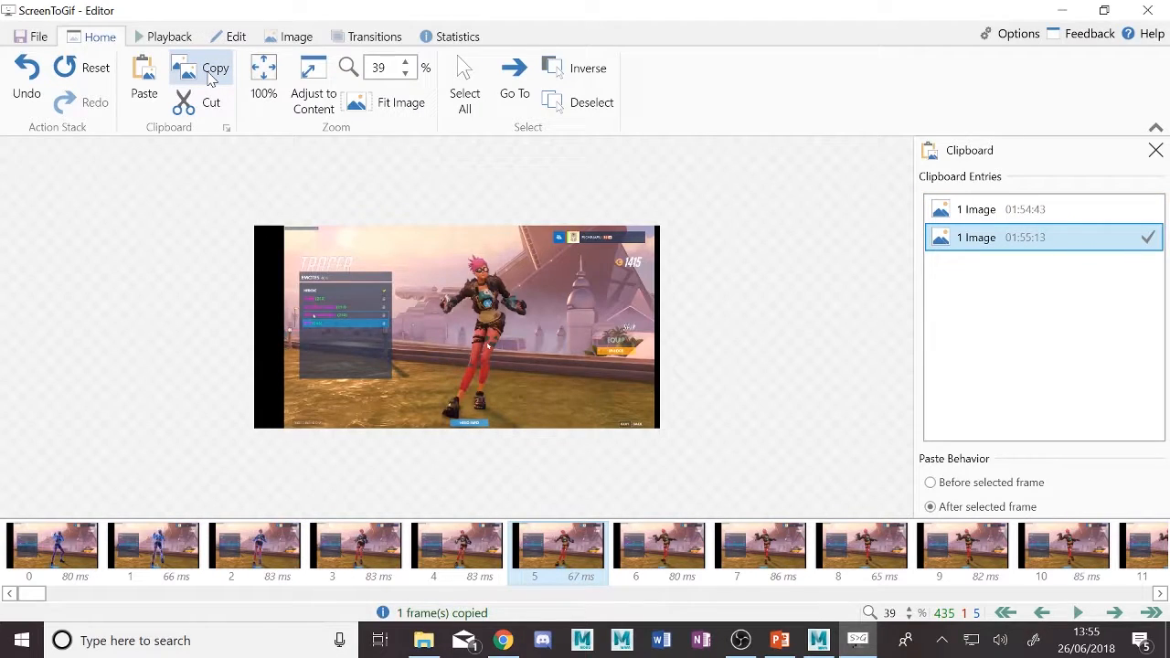
Compare the raised-leg poses just after frame 5 and copy frame 7 to the clipboard as a key pose
{"action": "left_click", "coordinate": [578, 568]}
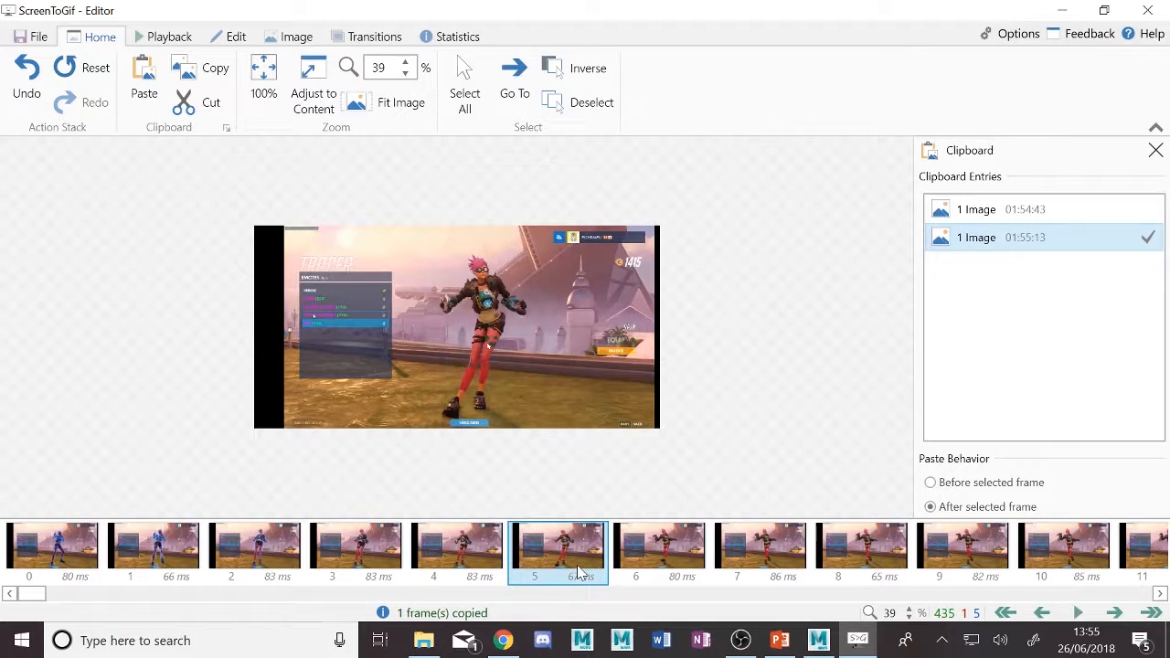
{"action": "key", "text": "Right"}
{"action": "key", "text": "Right"}
{"action": "key", "text": "Right"}
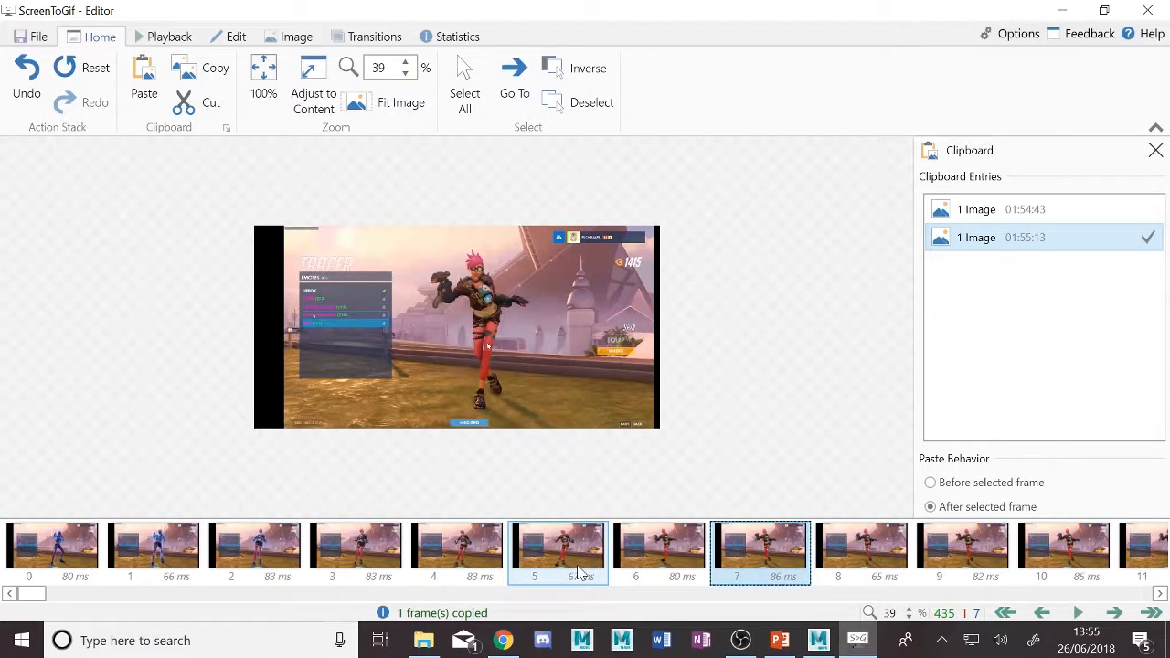
{"action": "key", "text": "Left"}
{"action": "key", "text": "Left"}
{"action": "key", "text": "Left"}
{"action": "key", "text": "Right"}
{"action": "key", "text": "Right"}
{"action": "key", "text": "Right"}
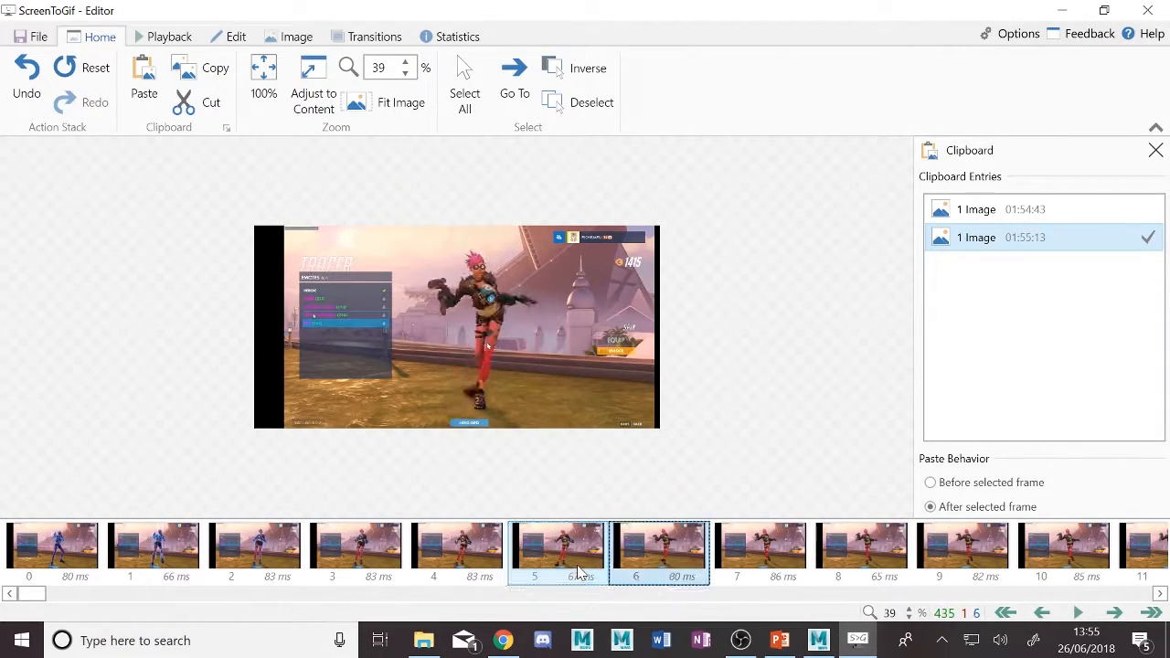
{"action": "key", "text": "Left"}
{"action": "key", "text": "Left"}
{"action": "key", "text": "Right"}
{"action": "key", "text": "Right"}
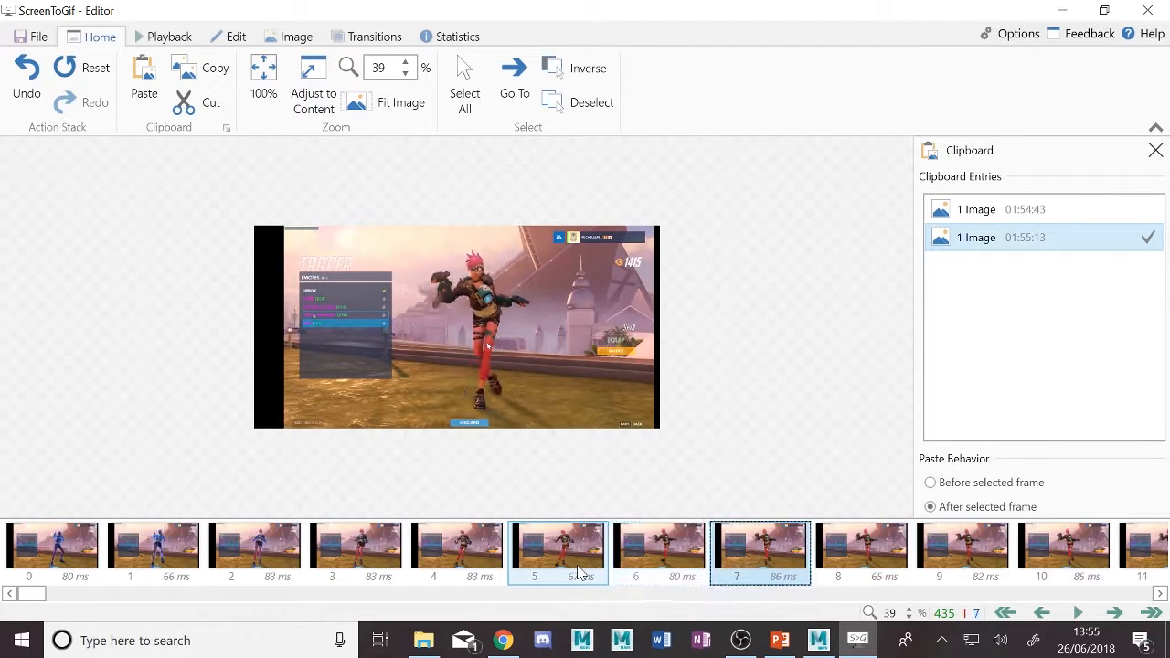
{"action": "key", "text": "Left"}
{"action": "key", "text": "Left"}
{"action": "key", "text": "Right"}
{"action": "left_click", "coordinate": [213, 73]}
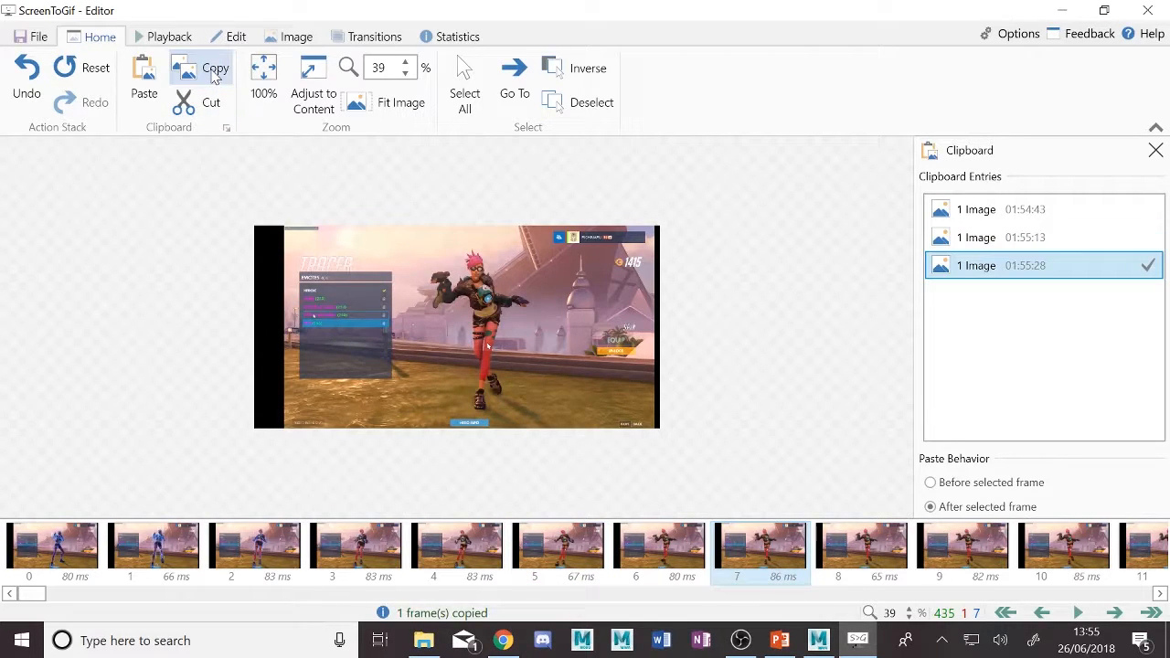
{"action": "key", "text": "Right"}
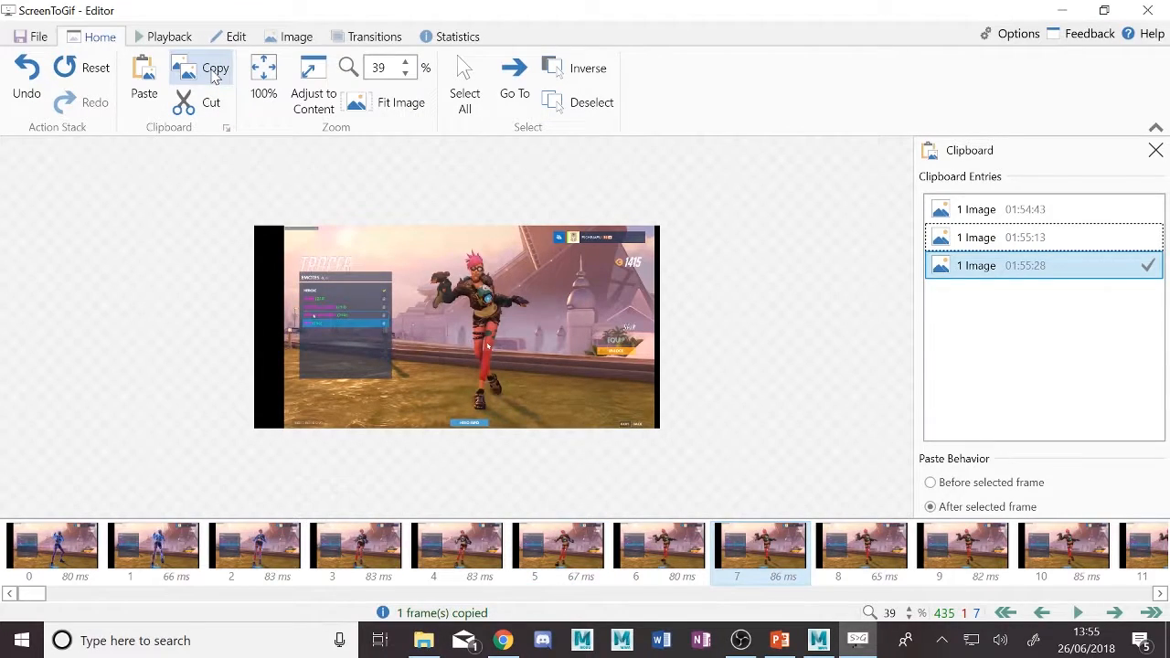
Step back and forth from frame 7 through the held pose and copy frame 15 to the clipboard as a key pose
{"action": "left_click", "coordinate": [756, 548]}
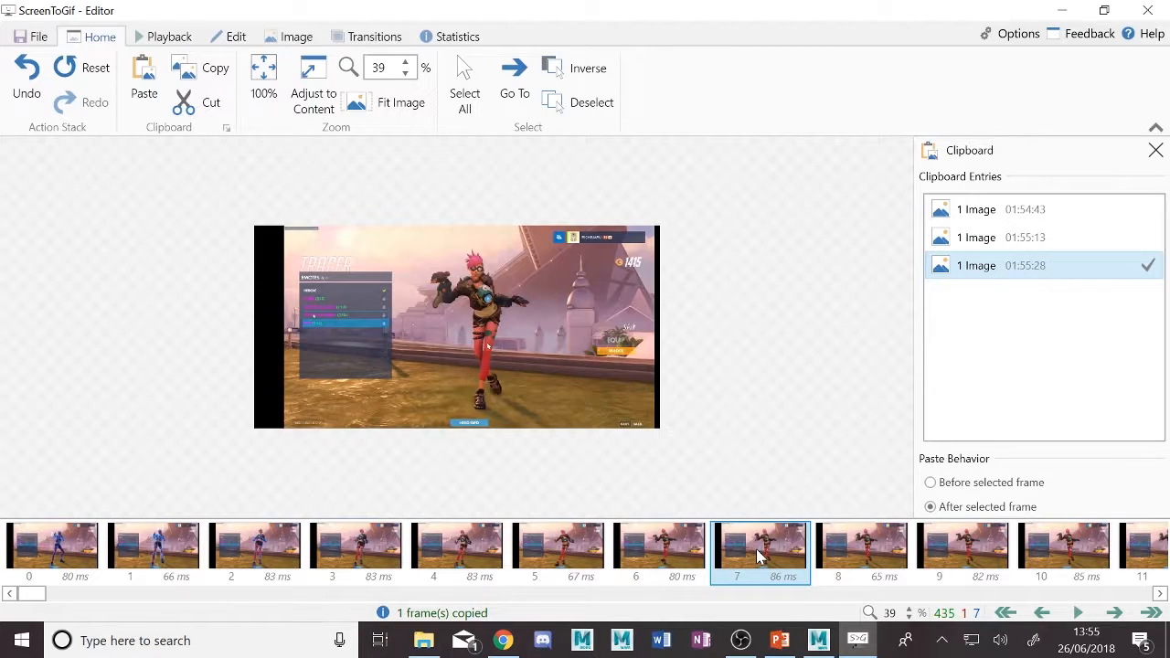
{"action": "key", "text": "Right"}
{"action": "key", "text": "Right"}
{"action": "key", "text": "Right"}
{"action": "key", "text": "Right"}
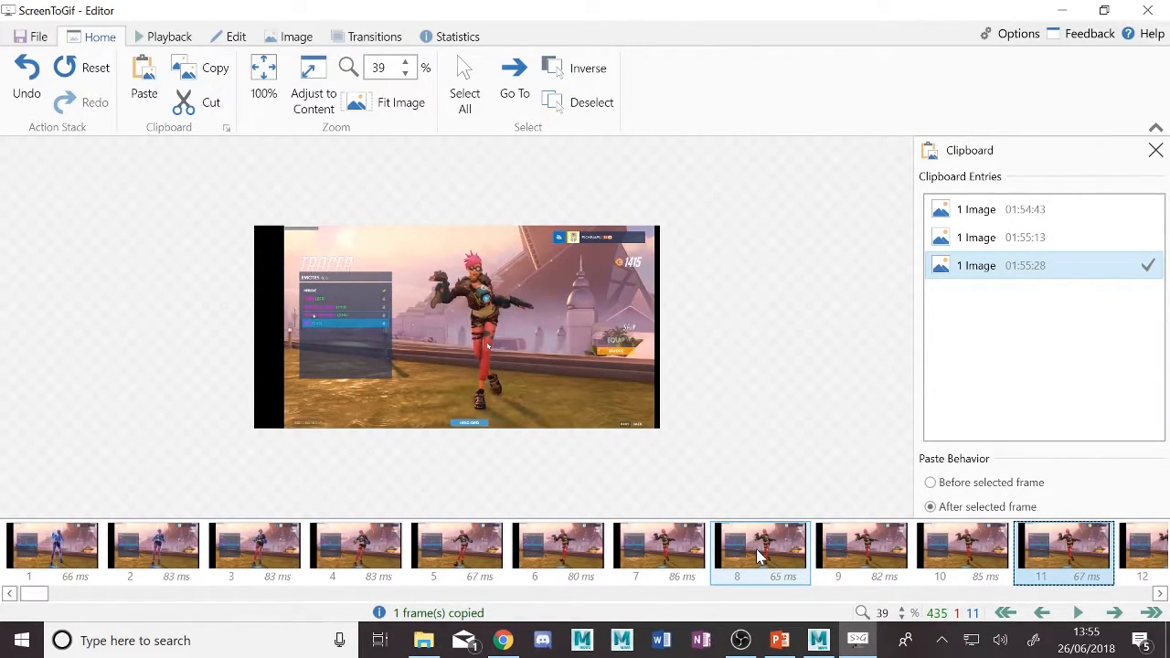
{"action": "key", "text": "Right"}
{"action": "key", "text": "Right"}
{"action": "key", "text": "Left"}
{"action": "key", "text": "Left"}
{"action": "key", "text": "Left"}
{"action": "key", "text": "Right"}
{"action": "key", "text": "Right"}
{"action": "key", "text": "Right"}
{"action": "key", "text": "Right"}
{"action": "key", "text": "Right"}
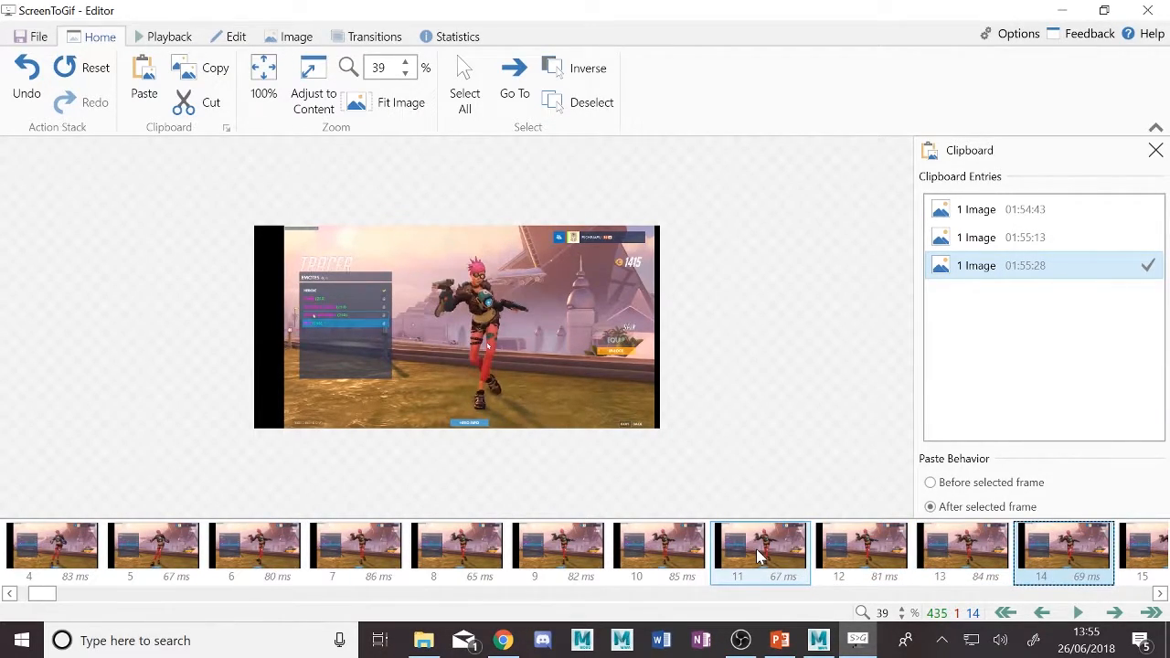
{"action": "key", "text": "Left"}
{"action": "key", "text": "Left"}
{"action": "key", "text": "Left"}
{"action": "key", "text": "Left"}
{"action": "key", "text": "Left"}
{"action": "key", "text": "Right"}
{"action": "key", "text": "Right"}
{"action": "key", "text": "Right"}
{"action": "key", "text": "Right"}
{"action": "key", "text": "Right"}
{"action": "key", "text": "Right"}
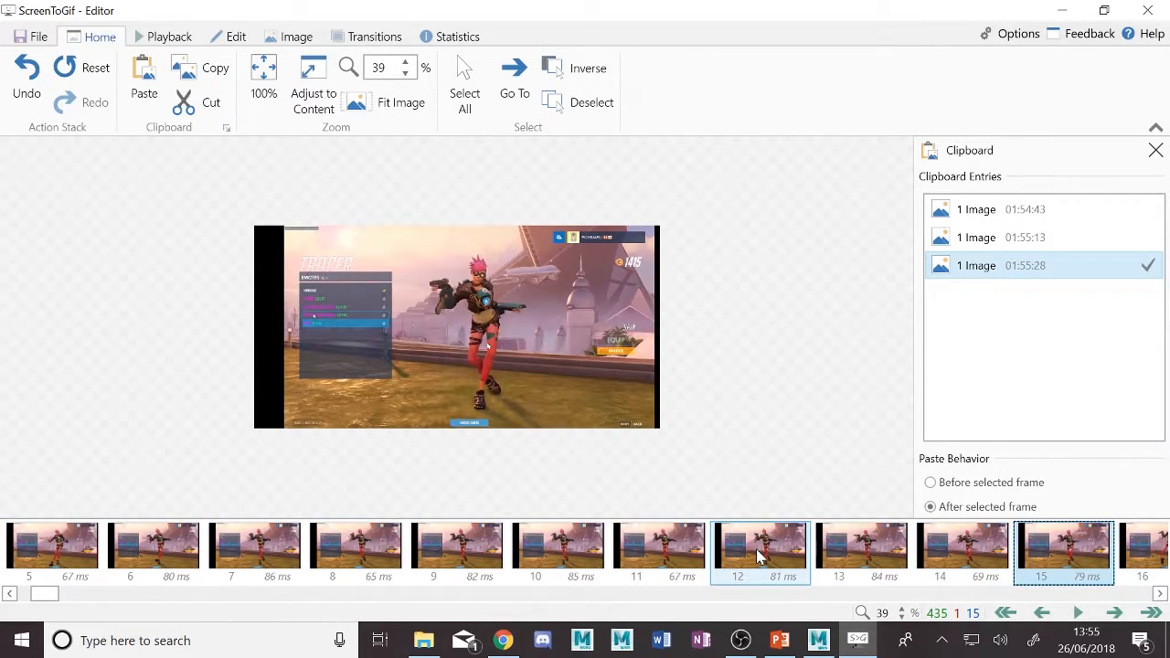
{"action": "key", "text": "Left"}
{"action": "key", "text": "Left"}
{"action": "key", "text": "Left"}
{"action": "key", "text": "Left"}
{"action": "key", "text": "Left"}
{"action": "key", "text": "Left"}
{"action": "key", "text": "Left"}
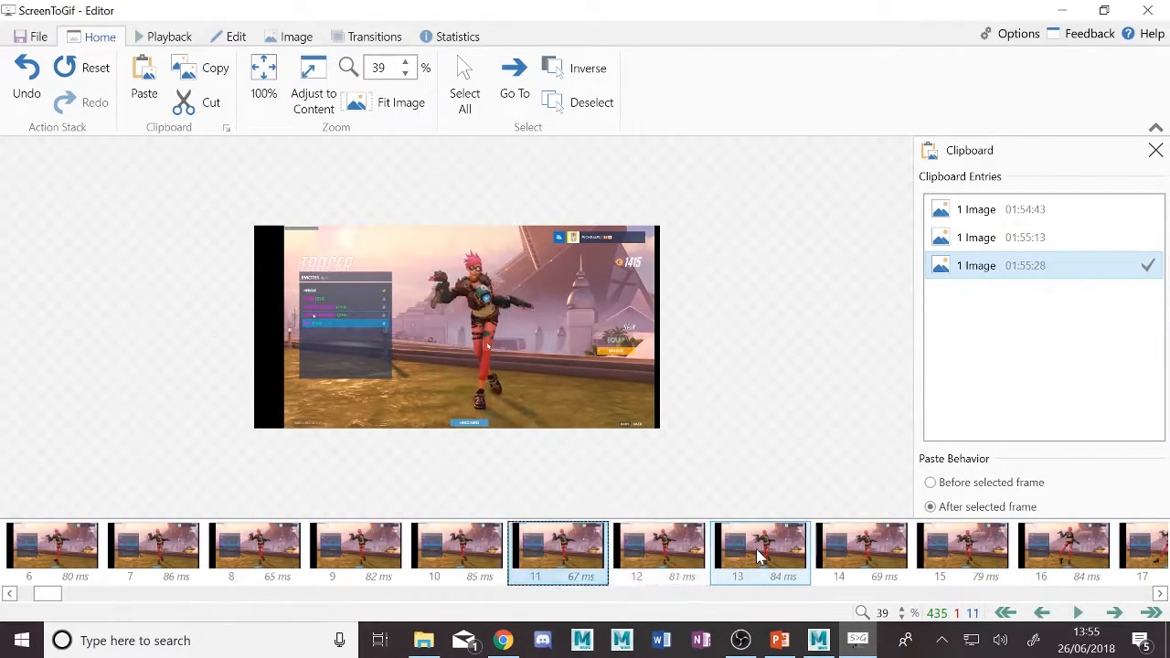
{"action": "key", "text": "Right"}
{"action": "key", "text": "Right"}
{"action": "key", "text": "Right"}
{"action": "key", "text": "Right"}
{"action": "key", "text": "Right"}
{"action": "key", "text": "Right"}
{"action": "key", "text": "Right"}
{"action": "key", "text": "Right"}
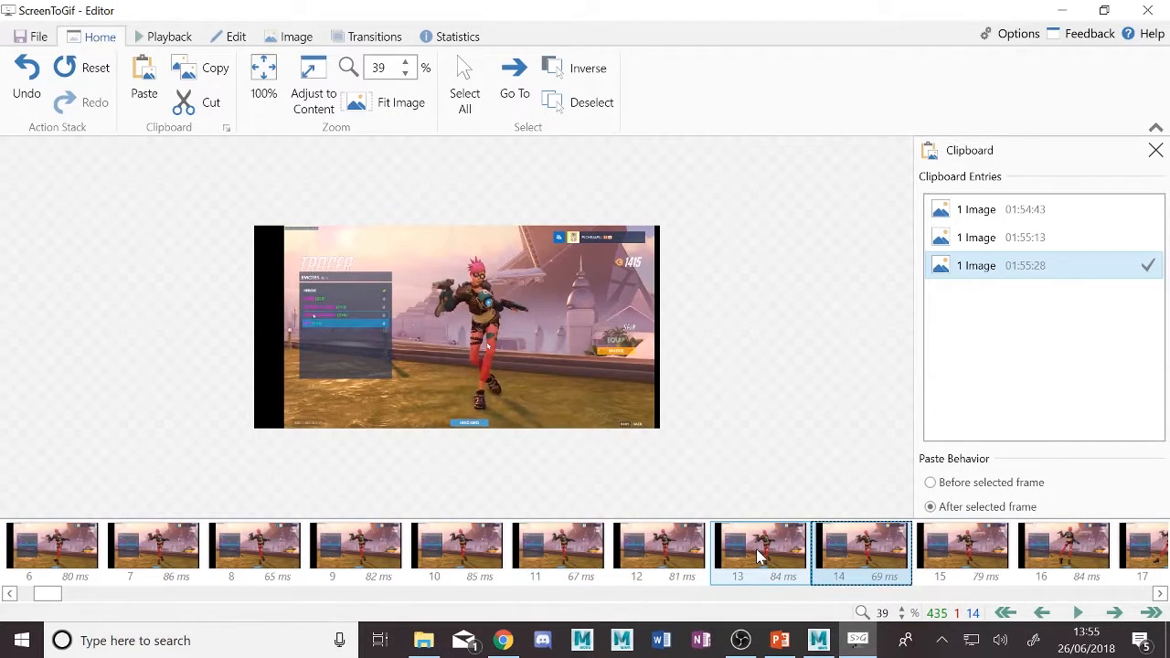
{"action": "key", "text": "Left"}
{"action": "key", "text": "Left"}
{"action": "key", "text": "Left"}
{"action": "key", "text": "Left"}
{"action": "key", "text": "Left"}
{"action": "key", "text": "Left"}
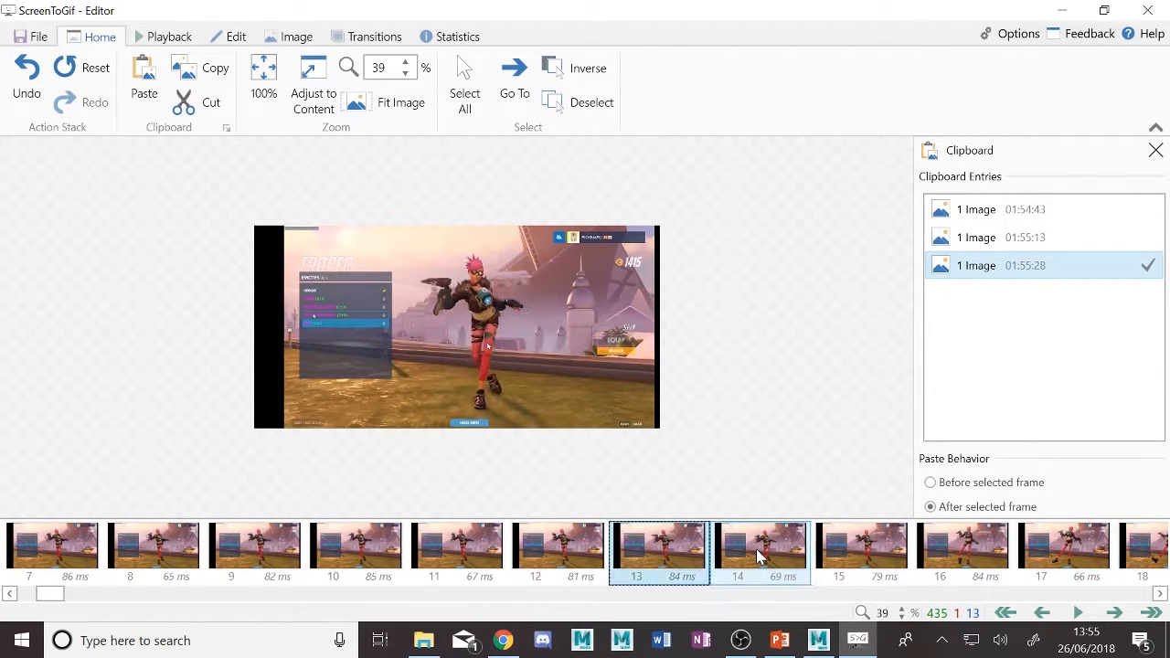
{"action": "key", "text": "Right"}
{"action": "key", "text": "Right"}
{"action": "key", "text": "Right"}
{"action": "key", "text": "Right"}
{"action": "key", "text": "Right"}
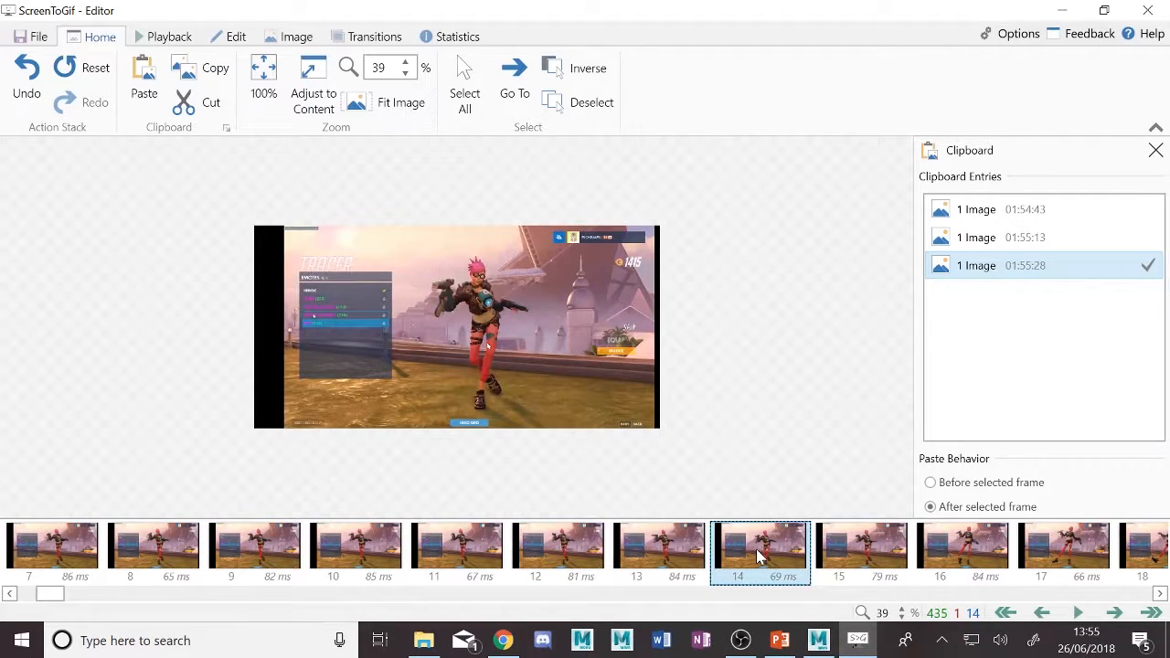
{"action": "key", "text": "Left"}
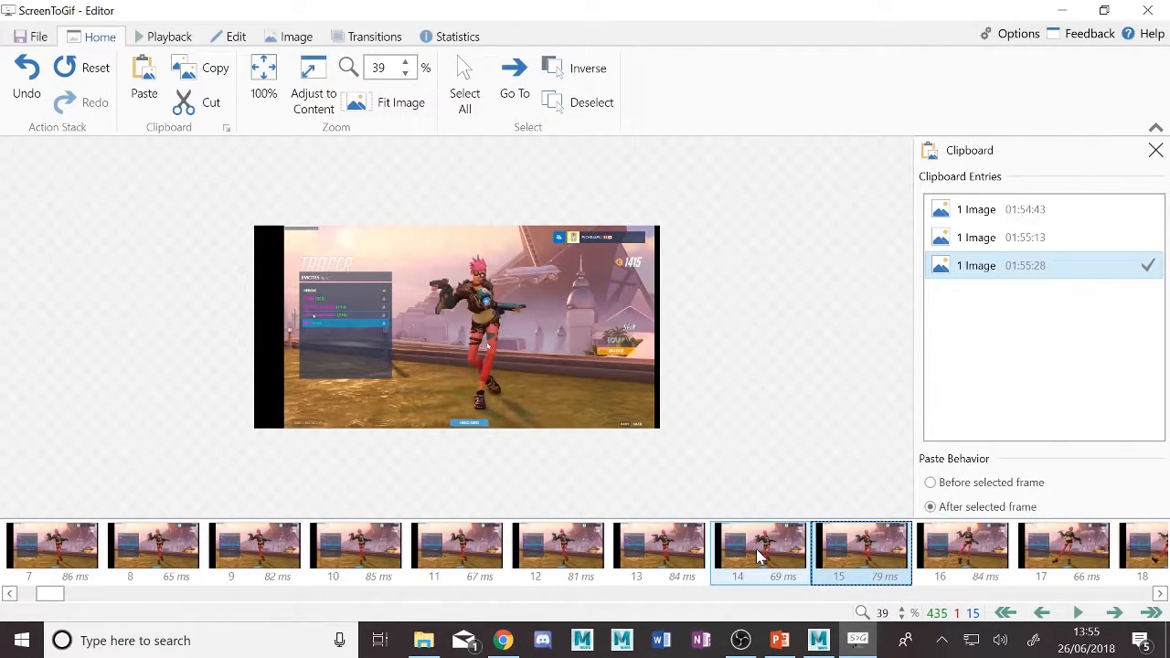
{"action": "left_click", "coordinate": [213, 73]}
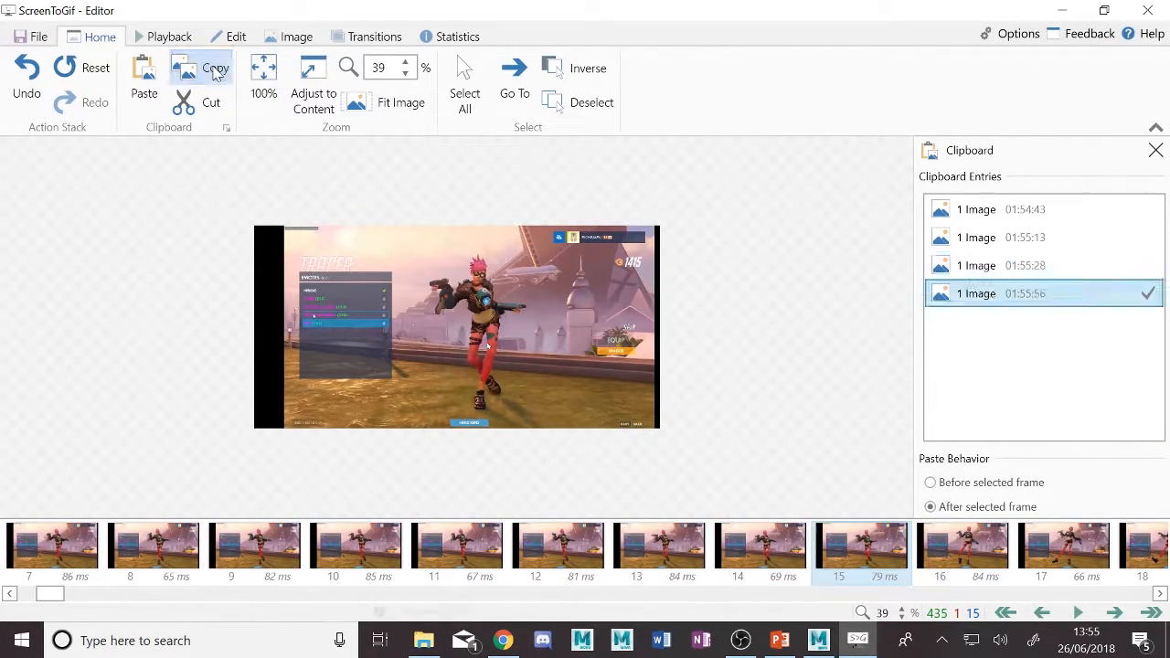
Compare the poses in frames 15 to 19 back and forth and copy frame 16 to the clipboard as a key pose
{"action": "left_click", "coordinate": [850, 544]}
{"action": "key", "text": "Right"}
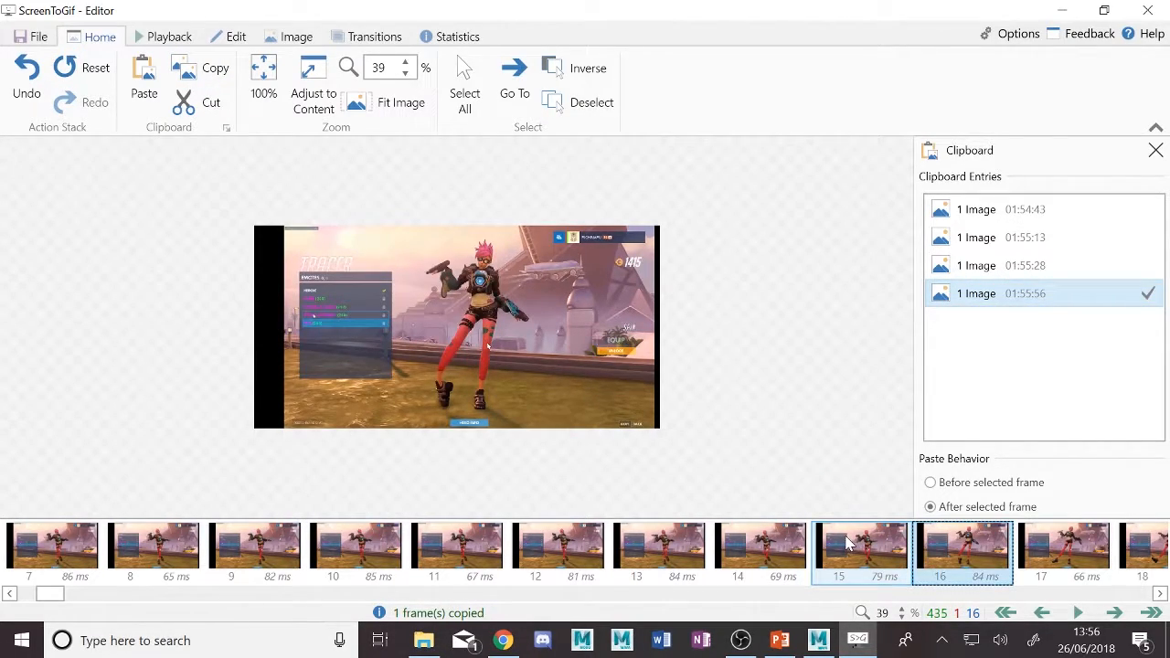
{"action": "key", "text": "Right"}
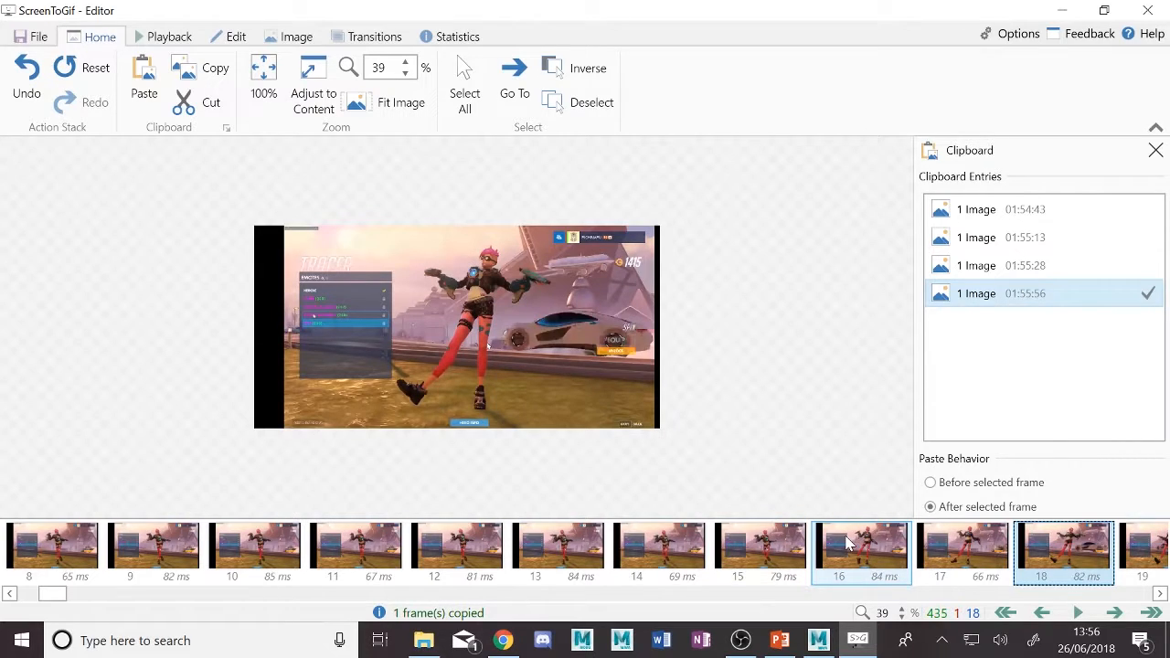
{"action": "key", "text": "Left"}
{"action": "key", "text": "Left"}
{"action": "key", "text": "Right"}
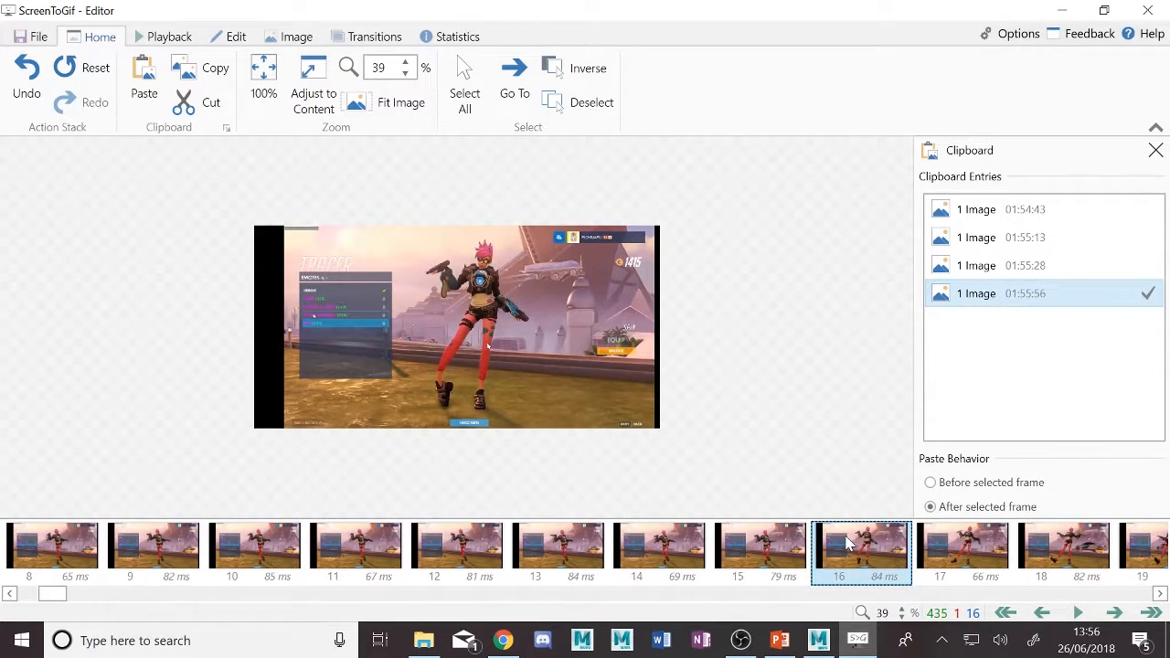
{"action": "key", "text": "Left"}
{"action": "key", "text": "Left"}
{"action": "key", "text": "Right"}
{"action": "key", "text": "Right"}
{"action": "key", "text": "Right"}
{"action": "key", "text": "Left"}
{"action": "key", "text": "Left"}
{"action": "key", "text": "Right"}
{"action": "key", "text": "Right"}
{"action": "key", "text": "Right"}
{"action": "key", "text": "Right"}
{"action": "key", "text": "Right"}
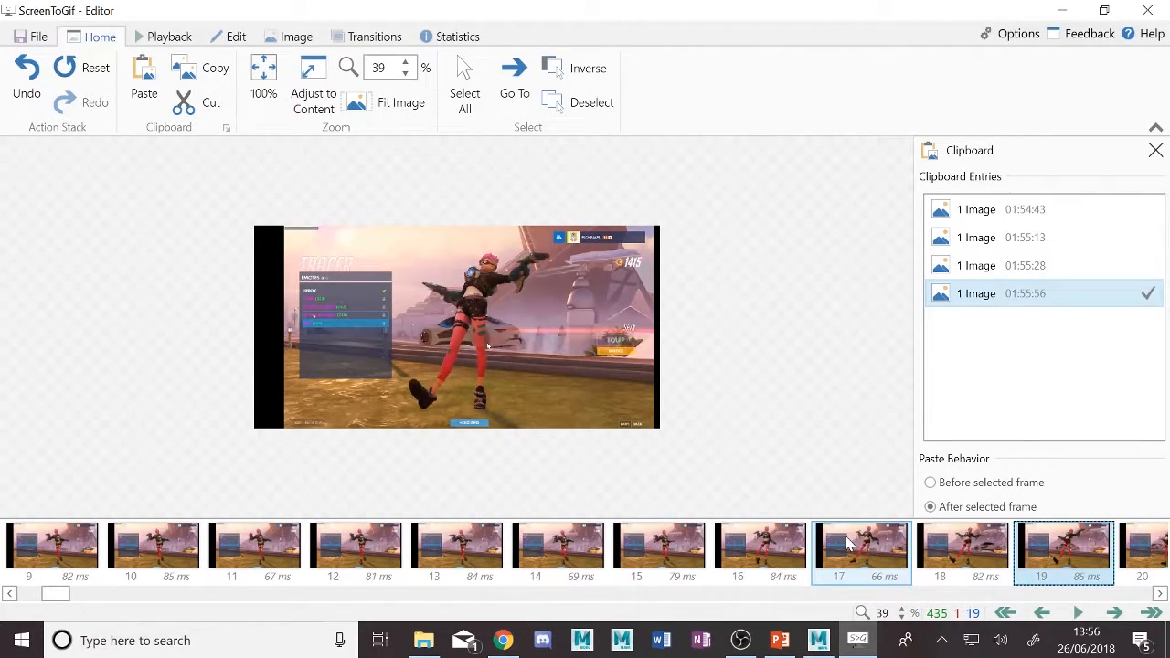
{"action": "key", "text": "Left"}
{"action": "key", "text": "Left"}
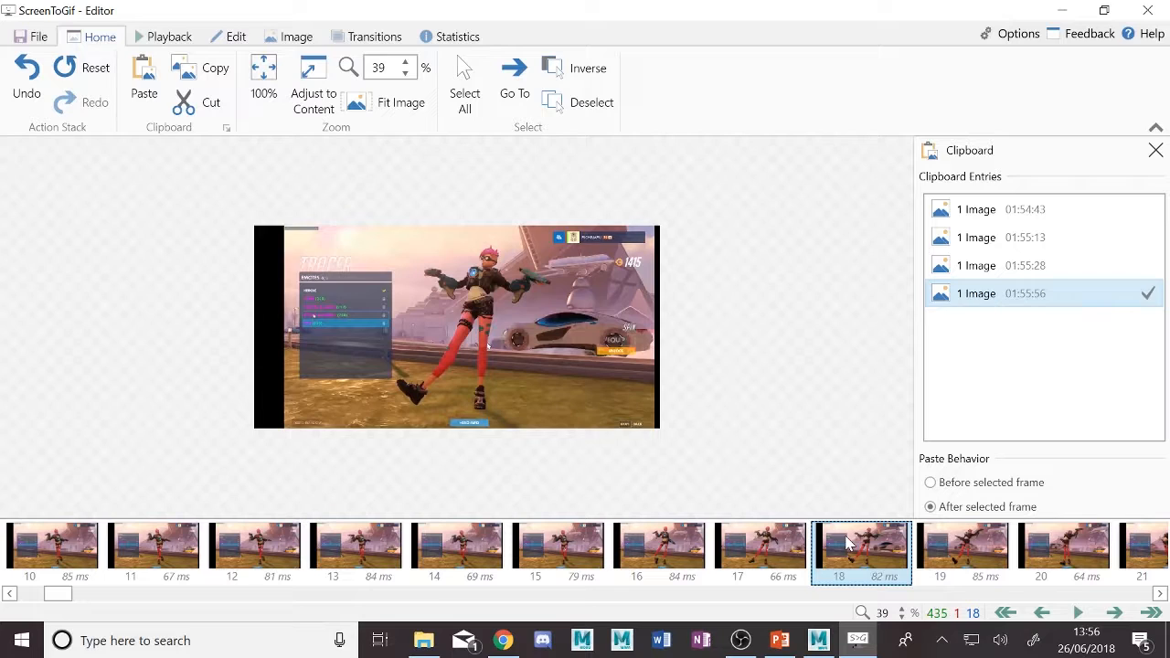
{"action": "key", "text": "Left"}
{"action": "key", "text": "Left"}
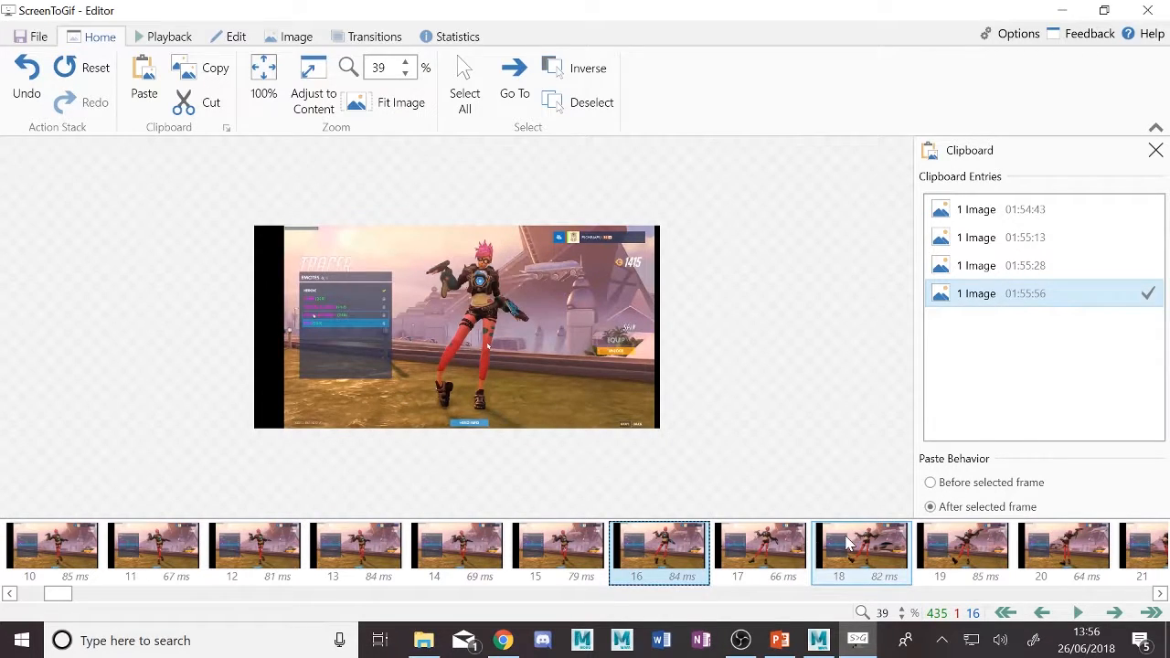
{"action": "key", "text": "Left"}
{"action": "key", "text": "Left"}
{"action": "key", "text": "Right"}
{"action": "key", "text": "Right"}
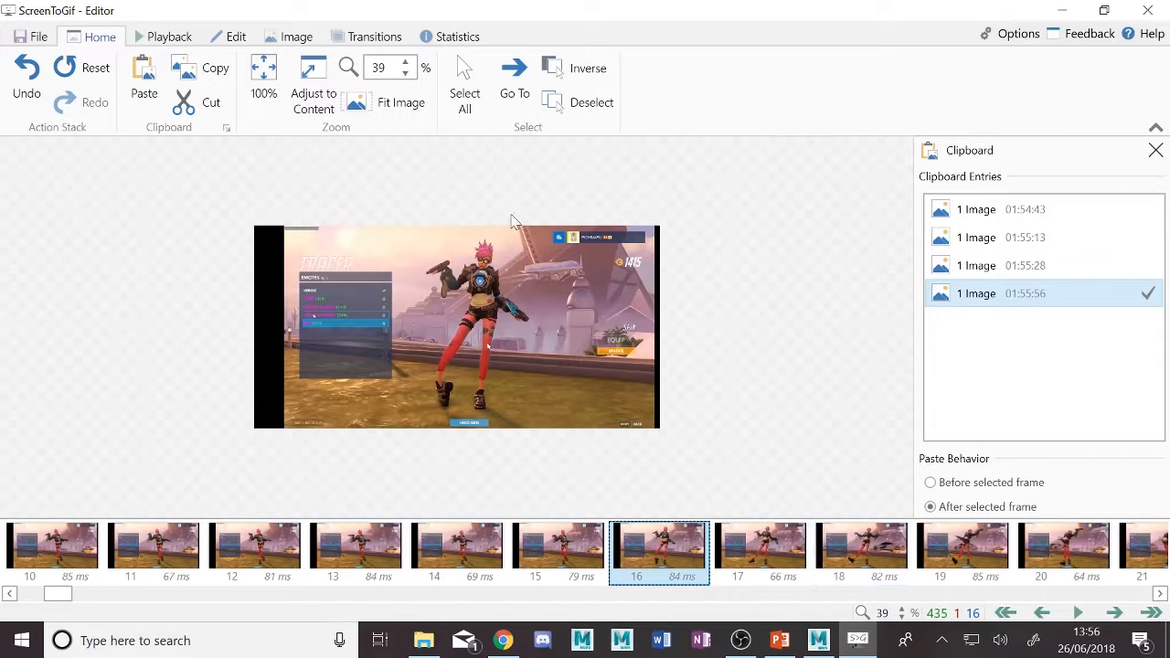
{"action": "left_click", "coordinate": [200, 75]}
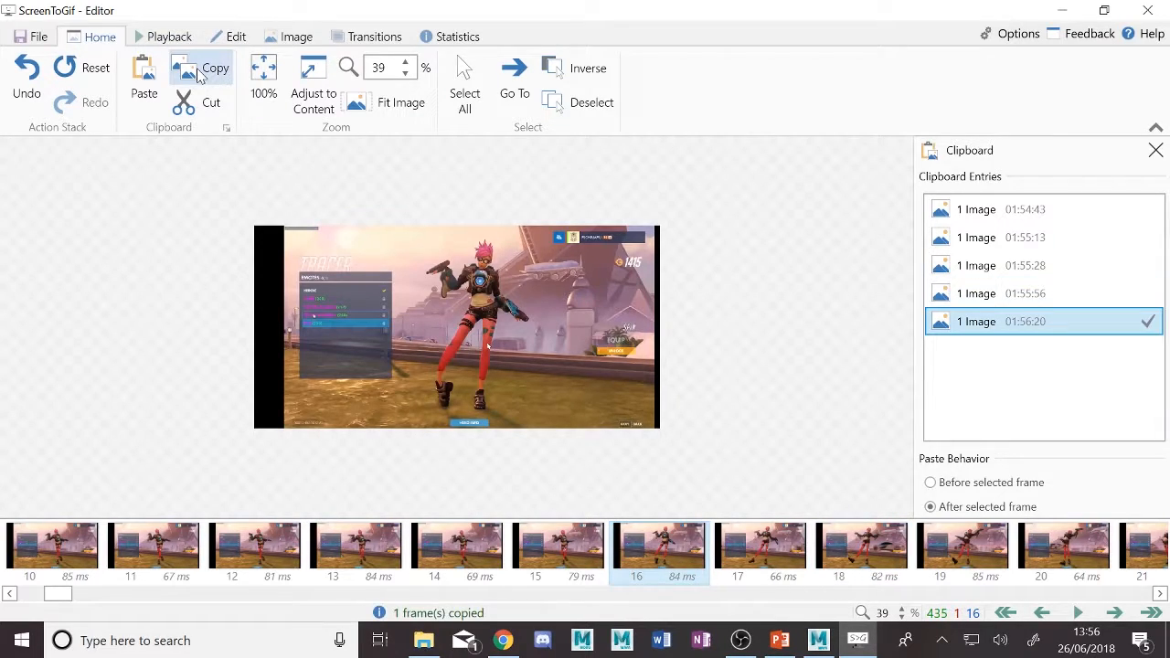
Compare the turning poses in frames 16 to 20 frame by frame and copy frame 19 to the clipboard as a key pose
{"action": "left_click", "coordinate": [663, 548]}
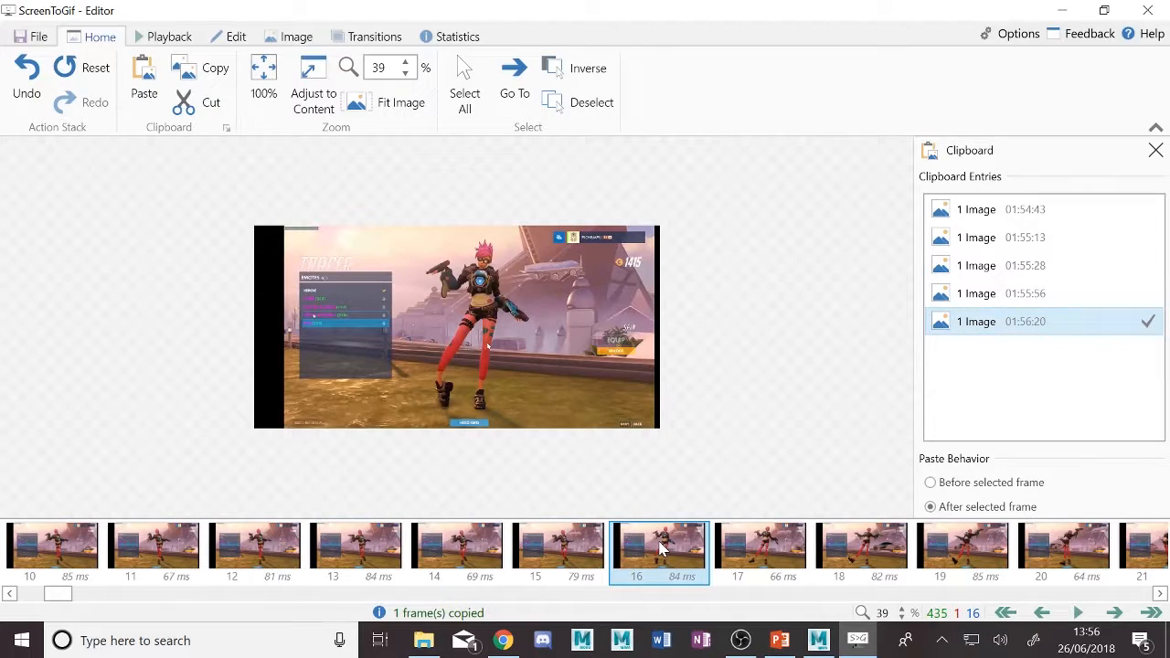
{"action": "key", "text": "Right"}
{"action": "key", "text": "Right"}
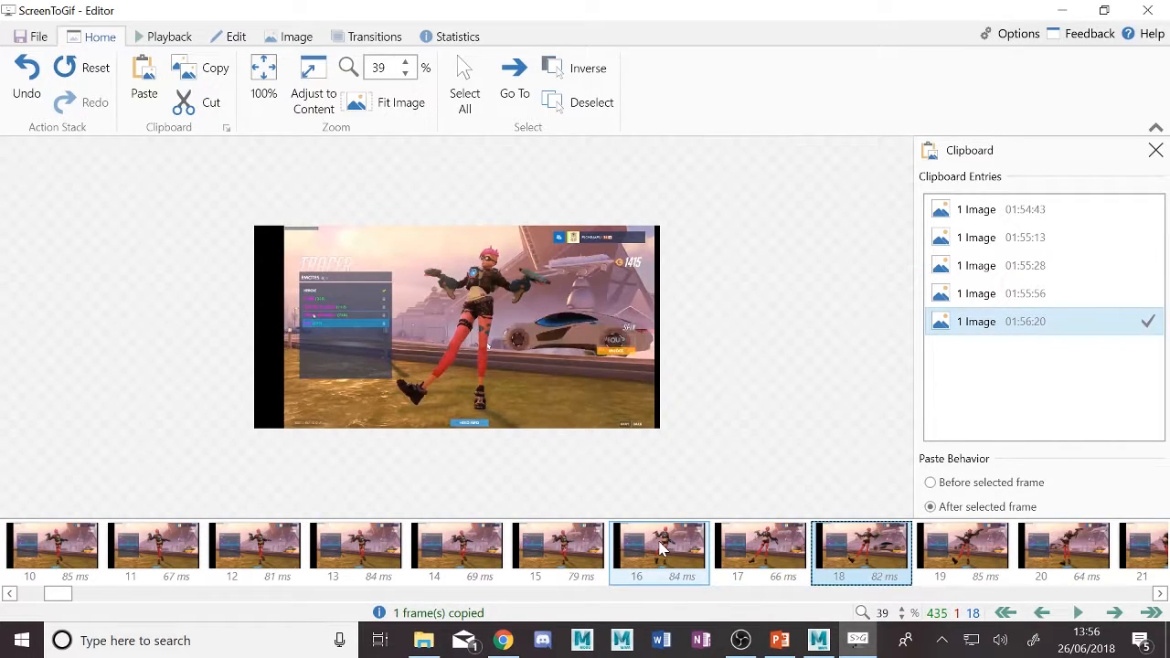
{"action": "key", "text": "Right"}
{"action": "key", "text": "Right"}
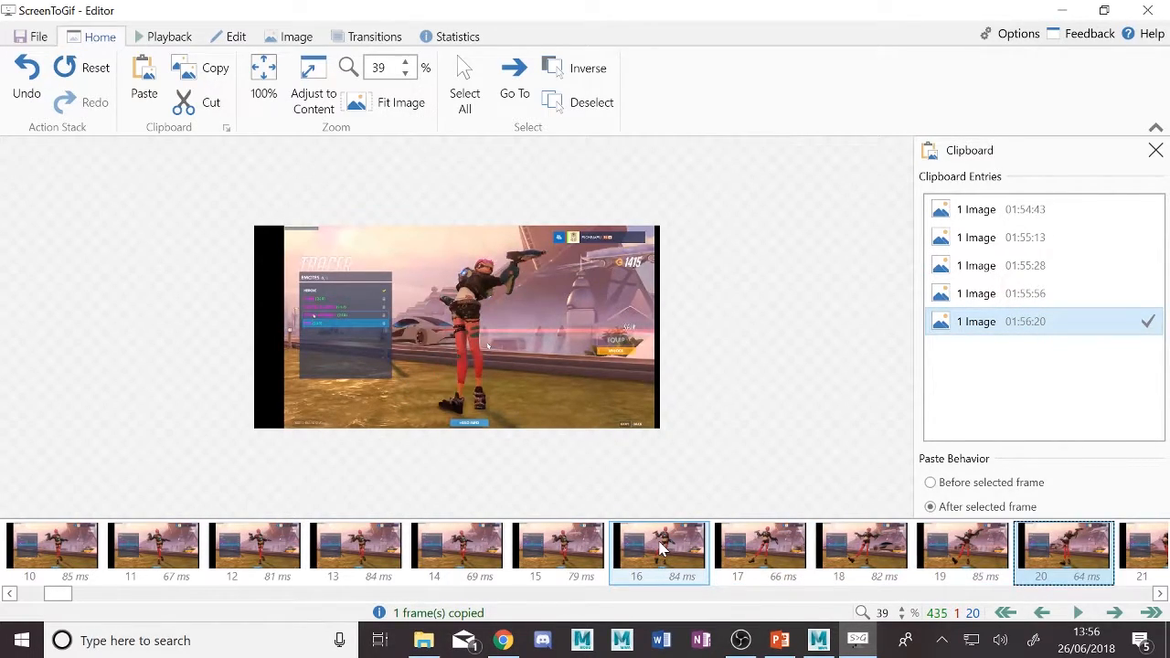
{"action": "key", "text": "Left"}
{"action": "key", "text": "Left"}
{"action": "key", "text": "Right"}
{"action": "key", "text": "Left"}
{"action": "key", "text": "Left"}
{"action": "key", "text": "Left"}
{"action": "key", "text": "Left"}
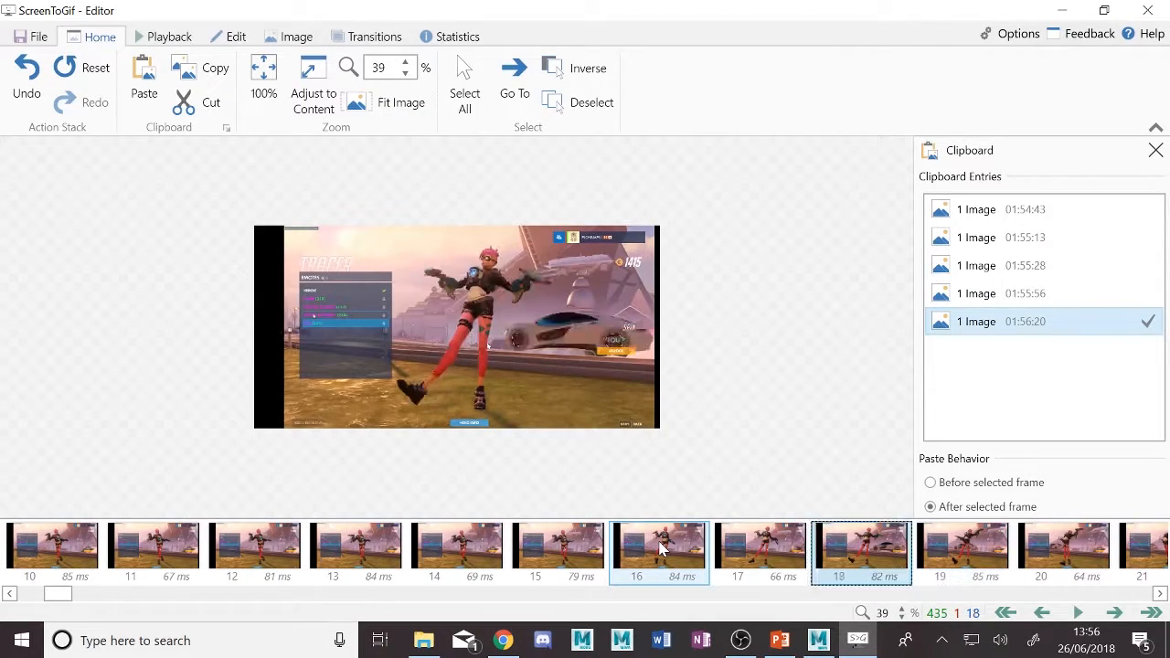
{"action": "key", "text": "Right"}
{"action": "key", "text": "Right"}
{"action": "key", "text": "Right"}
{"action": "key", "text": "Right"}
{"action": "key", "text": "Right"}
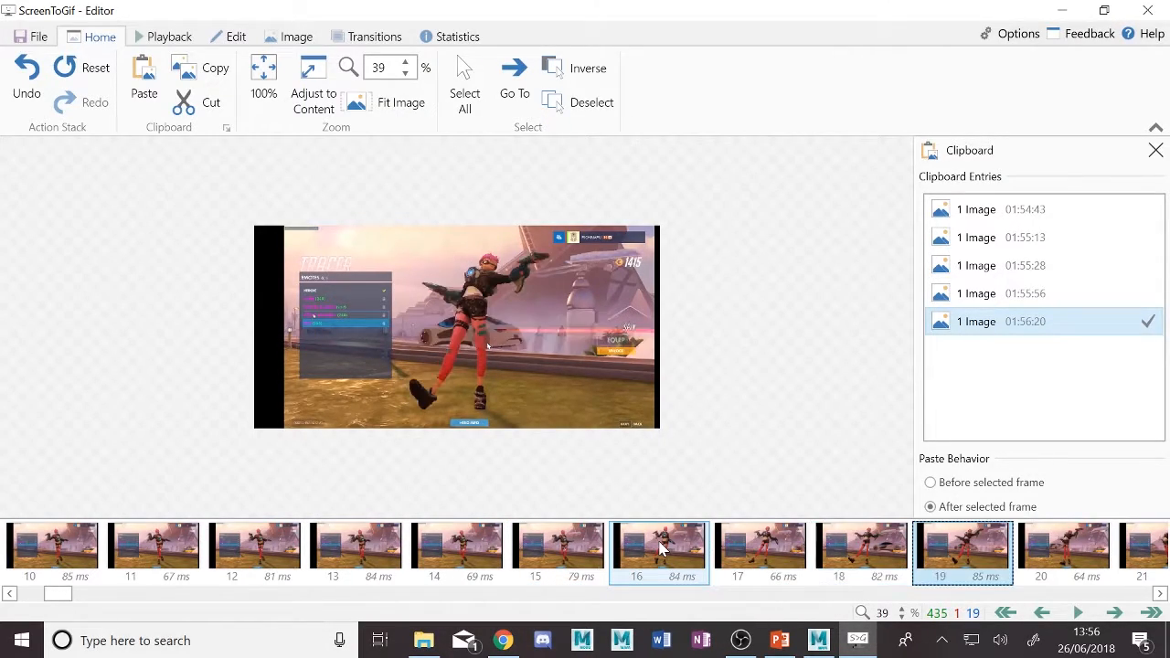
{"action": "key", "text": "Left"}
{"action": "key", "text": "Left"}
{"action": "key", "text": "Right"}
{"action": "key", "text": "Left"}
{"action": "key", "text": "Left"}
{"action": "key", "text": "Left"}
{"action": "key", "text": "Right"}
{"action": "key", "text": "Right"}
{"action": "key", "text": "Right"}
{"action": "key", "text": "Left"}
{"action": "key", "text": "Left"}
{"action": "key", "text": "Left"}
{"action": "key", "text": "Right"}
{"action": "key", "text": "Right"}
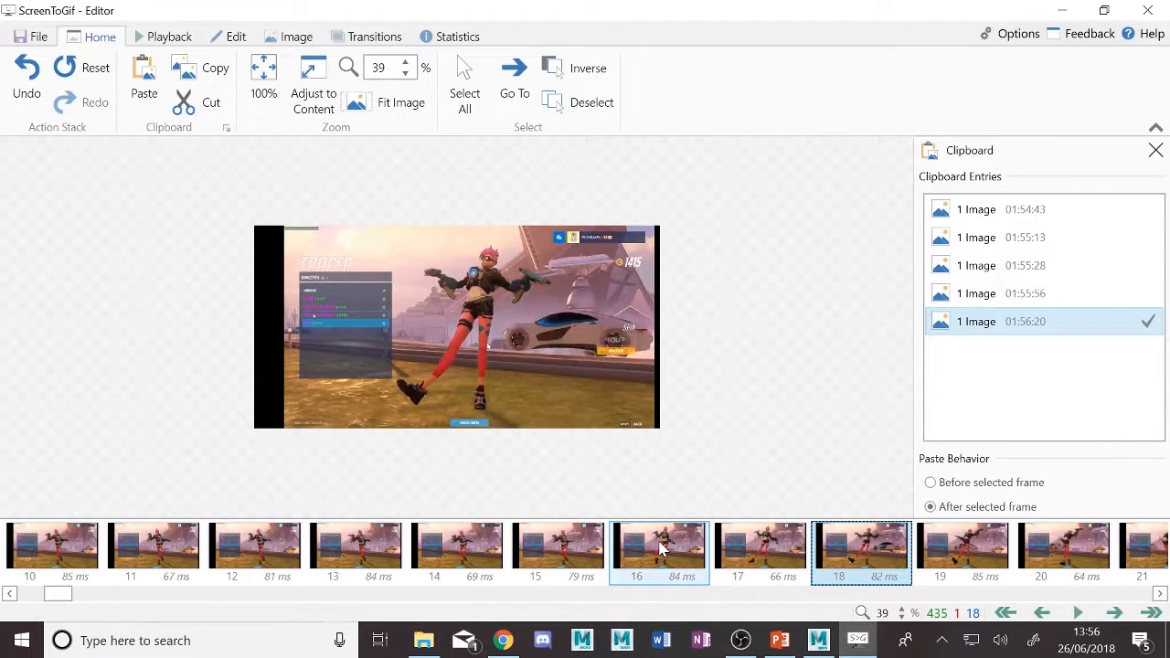
{"action": "key", "text": "Right"}
{"action": "key", "text": "Left"}
{"action": "key", "text": "Right"}
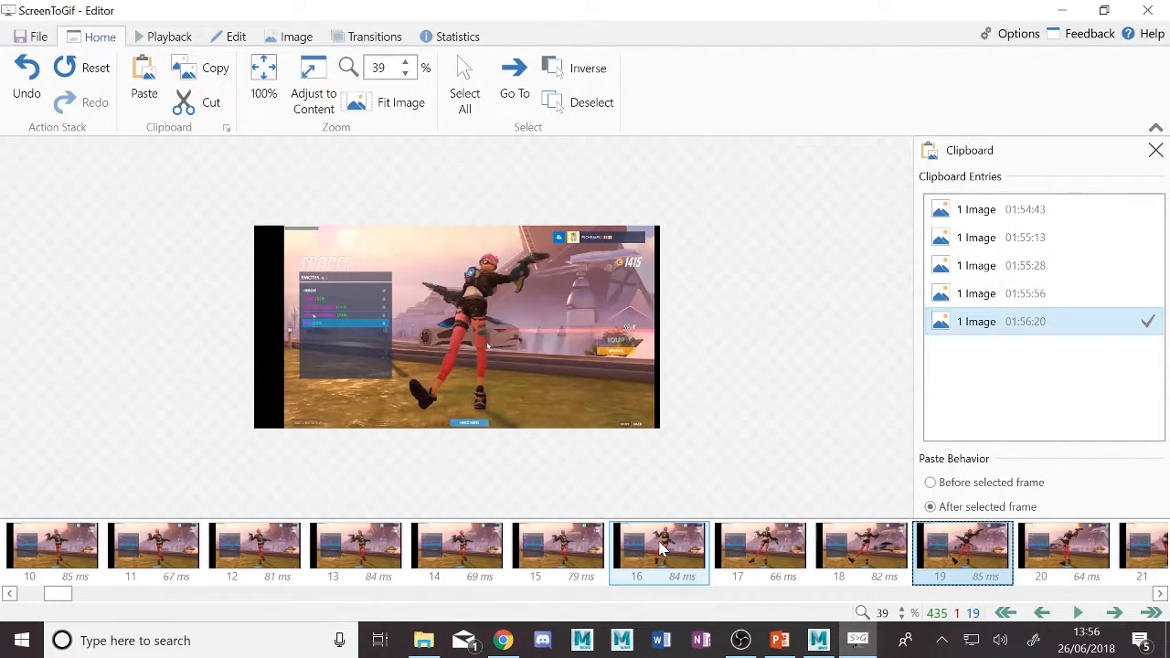
{"action": "key", "text": "Left"}
{"action": "key", "text": "Left"}
{"action": "key", "text": "Right"}
{"action": "key", "text": "Right"}
{"action": "left_click", "coordinate": [202, 80]}
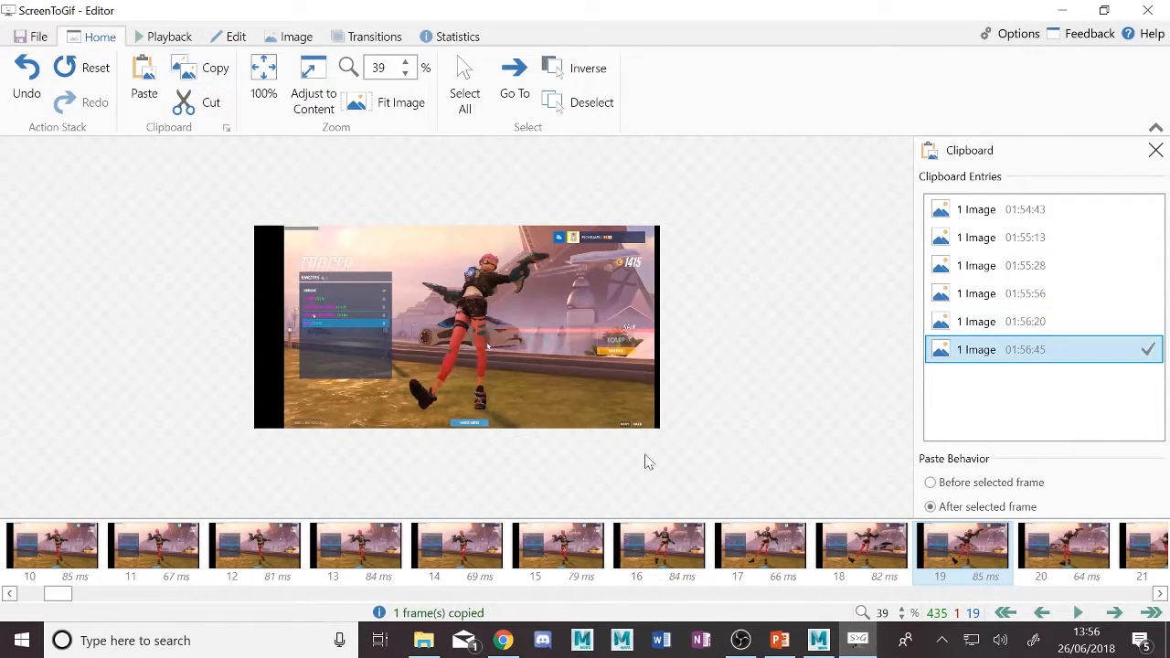
Step through the poses in frames 20 to 22 and copy frame 21 to the clipboard as a key pose
{"action": "left_click", "coordinate": [974, 555]}
{"action": "key", "text": "Right"}
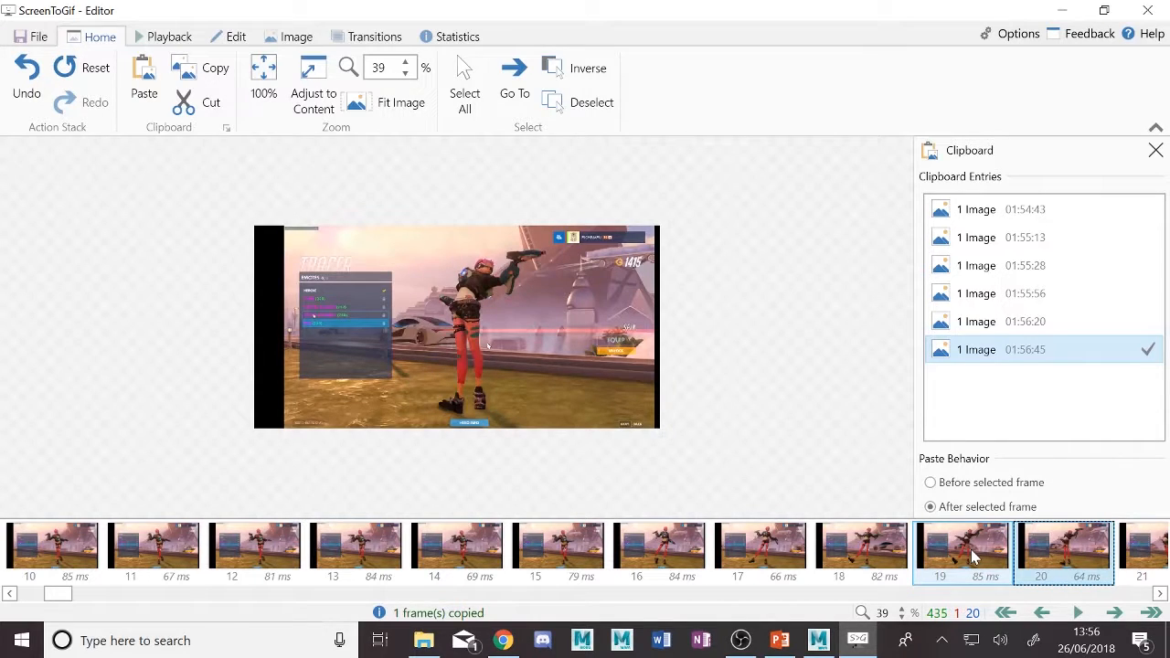
{"action": "key", "text": "Right"}
{"action": "key", "text": "Right"}
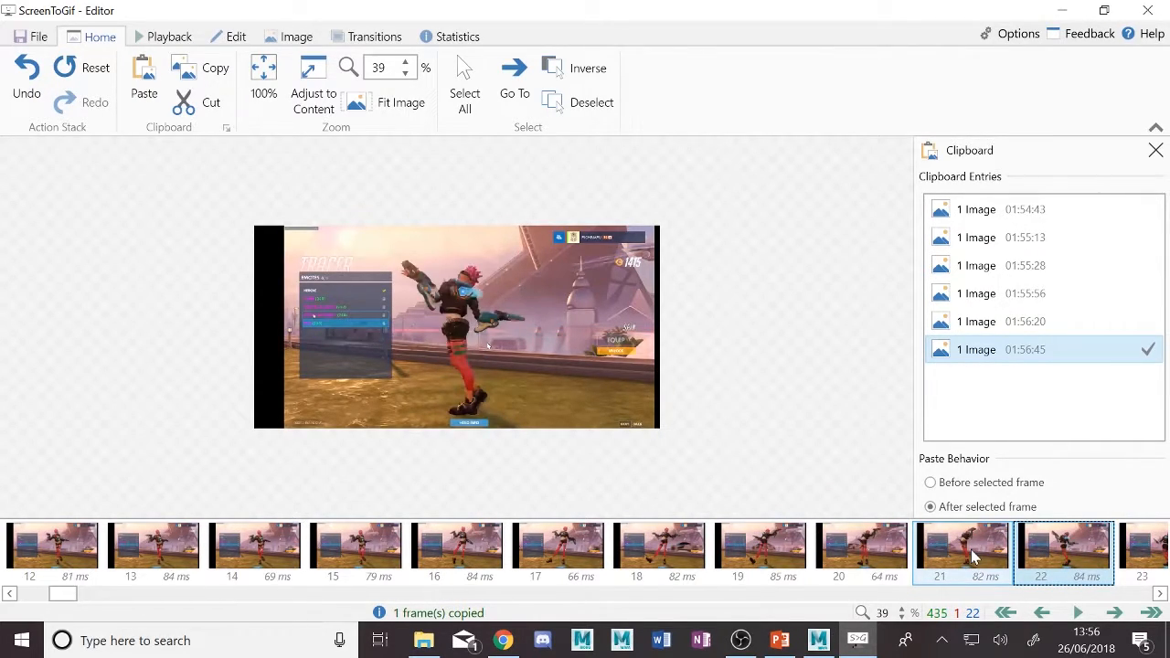
{"action": "key", "text": "Left"}
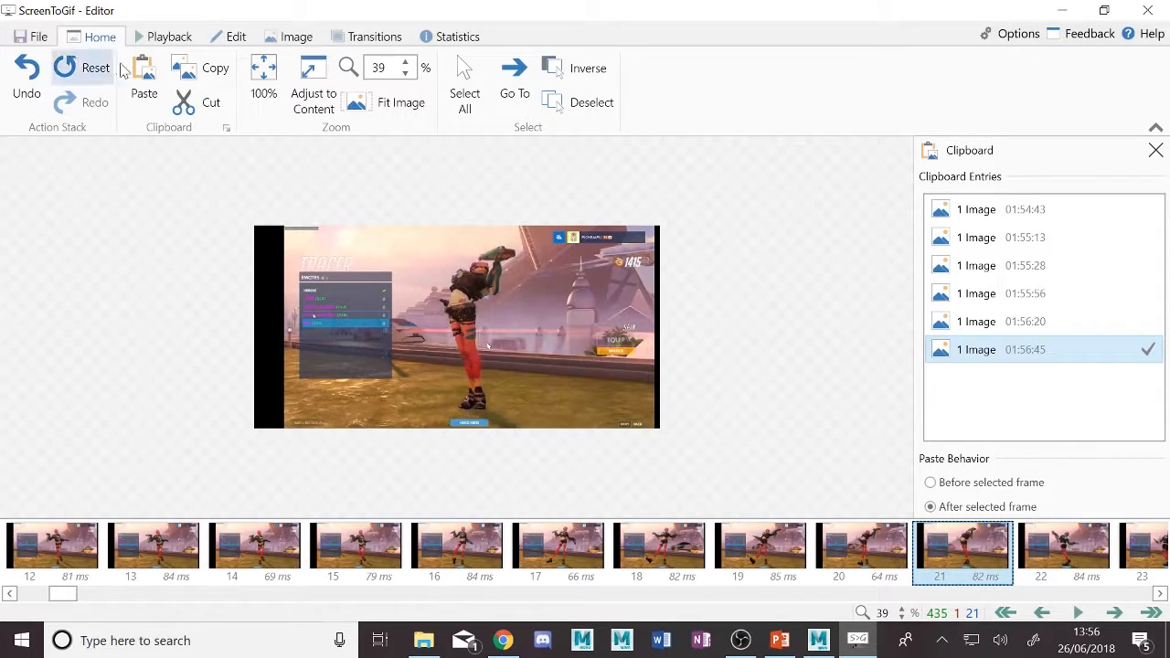
{"action": "left_click", "coordinate": [217, 73]}
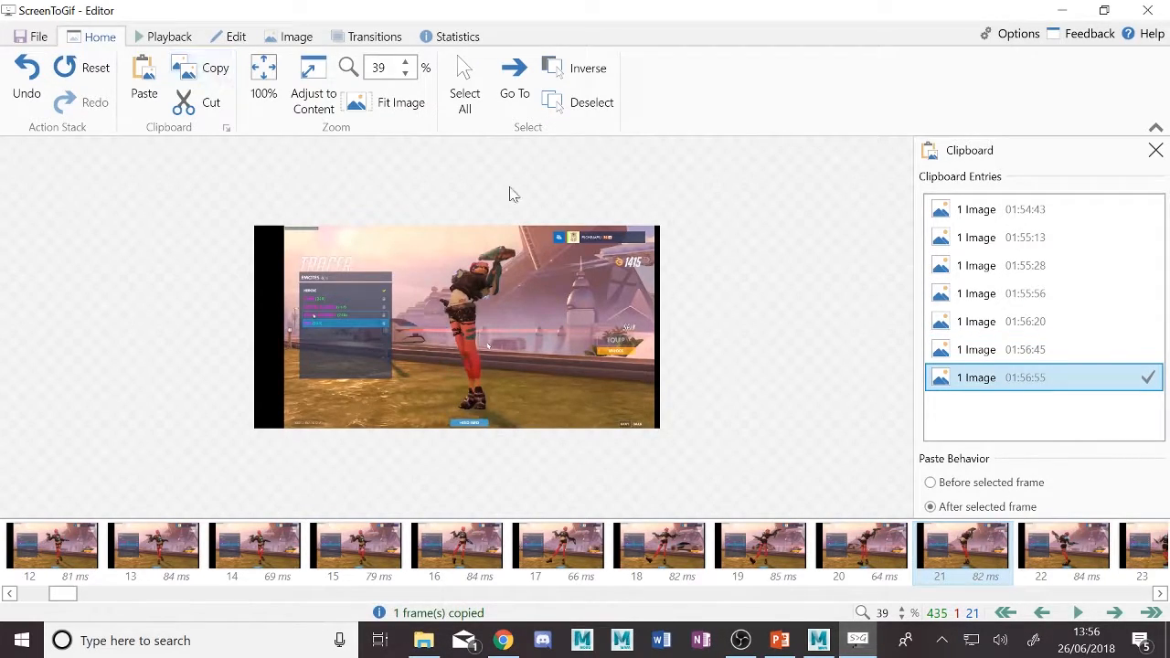
Compare the poses of the turn from frame 21 onward and copy frame 24 to the clipboard as a key pose
{"action": "left_click", "coordinate": [967, 562]}
{"action": "key", "text": "Right"}
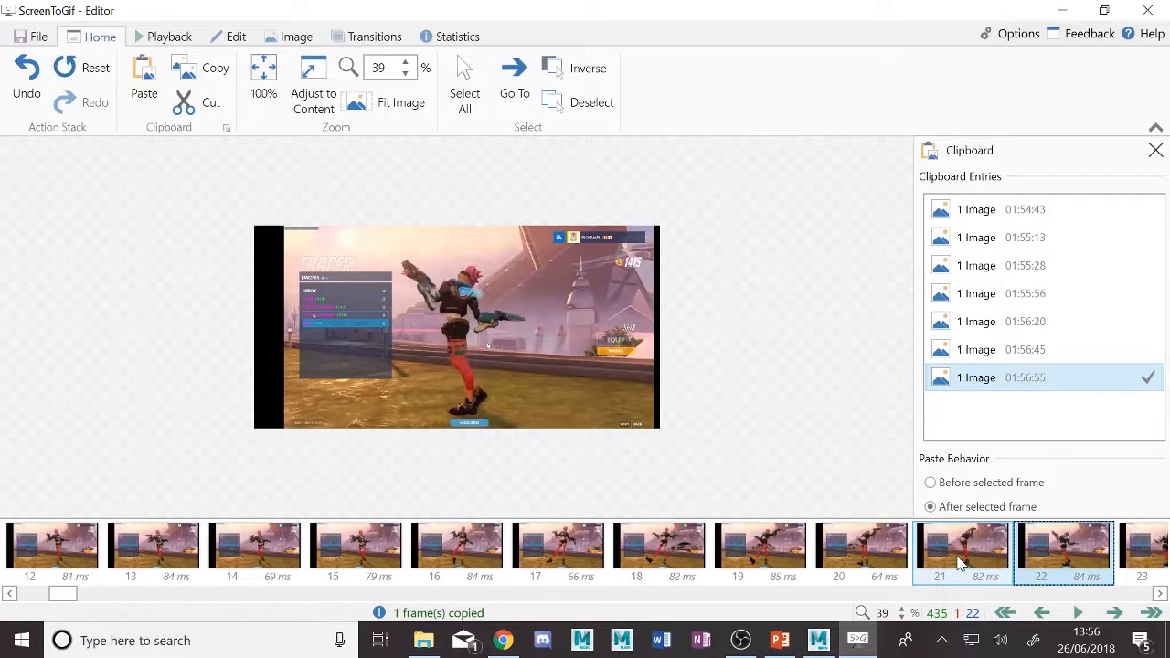
{"action": "key", "text": "Right"}
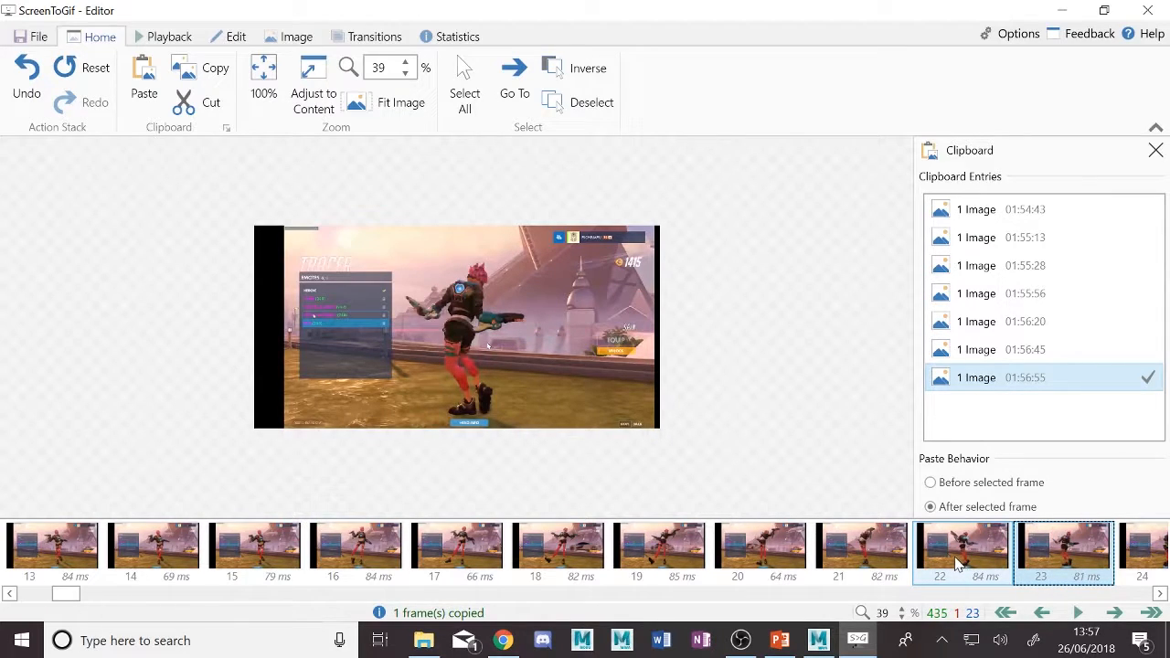
{"action": "key", "text": "Left"}
{"action": "key", "text": "Left"}
{"action": "key", "text": "Right"}
{"action": "key", "text": "Left"}
{"action": "key", "text": "Right"}
{"action": "key", "text": "Left"}
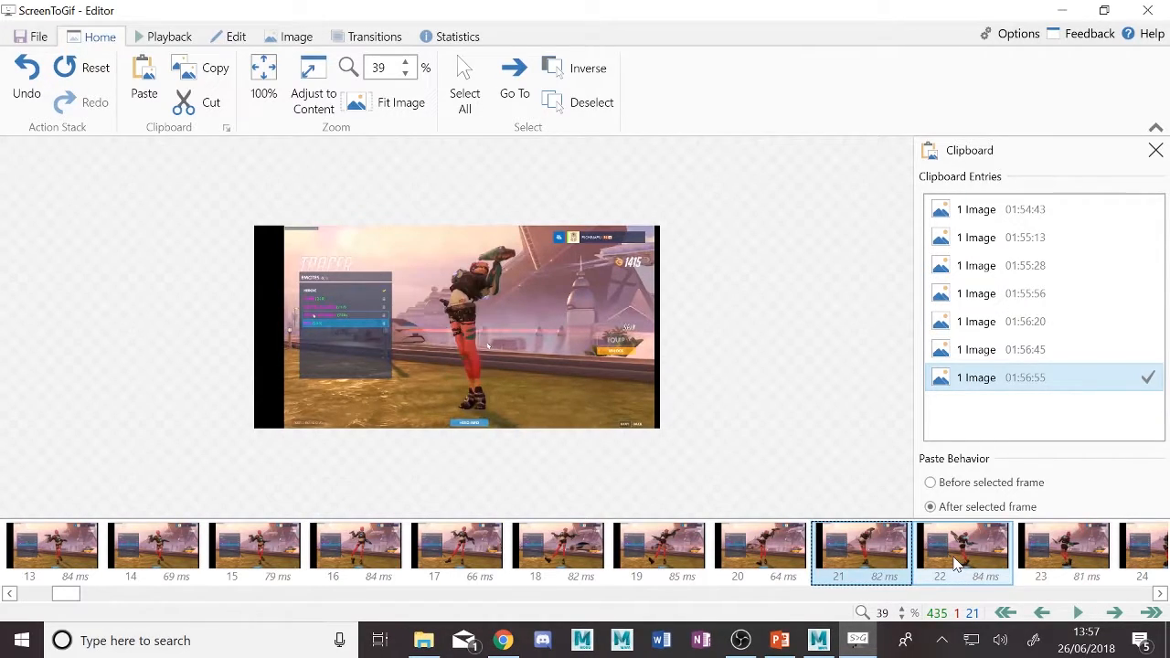
{"action": "key", "text": "Right"}
{"action": "key", "text": "Right"}
{"action": "key", "text": "Right"}
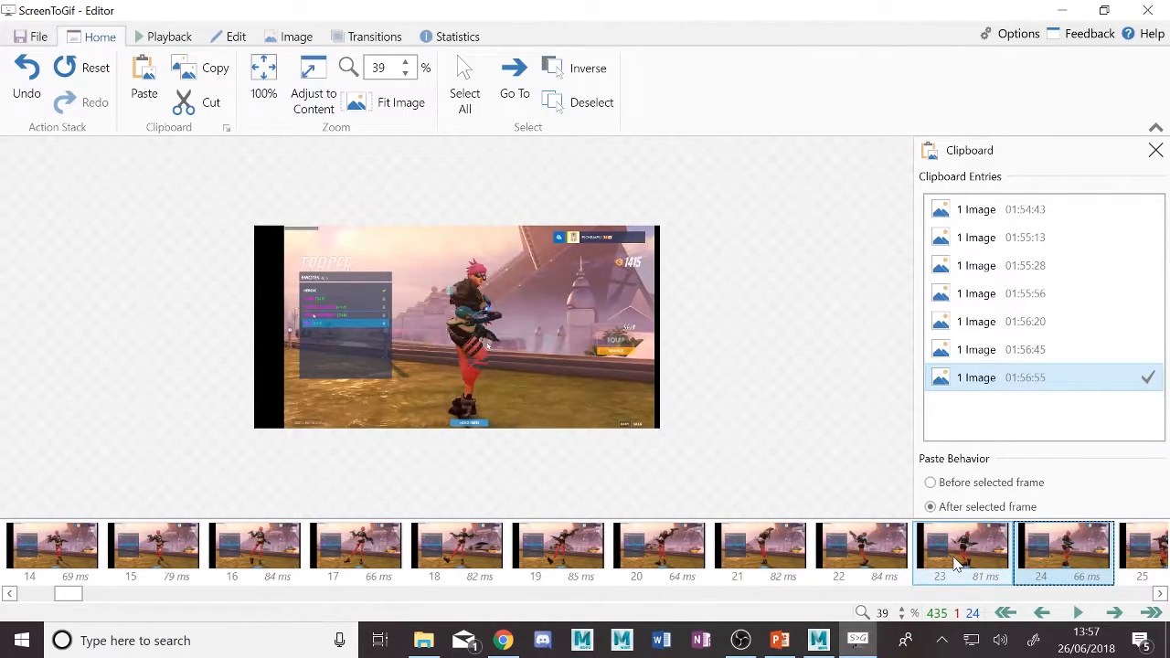
{"action": "key", "text": "Left"}
{"action": "key", "text": "Left"}
{"action": "key", "text": "Left"}
{"action": "key", "text": "Right"}
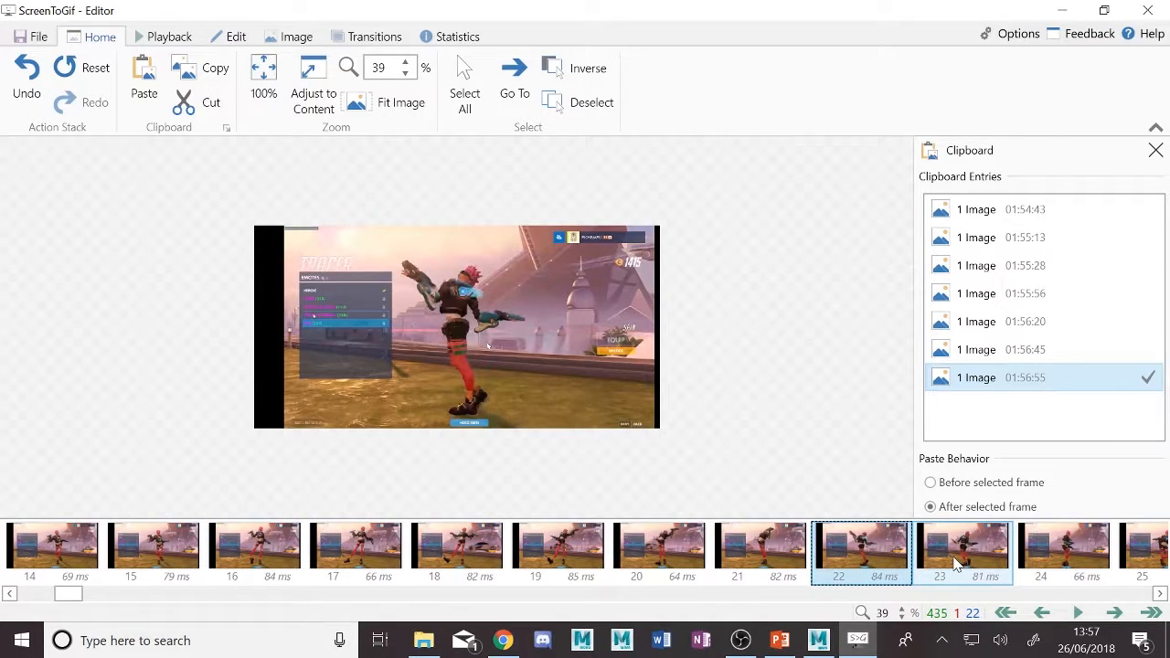
{"action": "key", "text": "Right"}
{"action": "key", "text": "Right"}
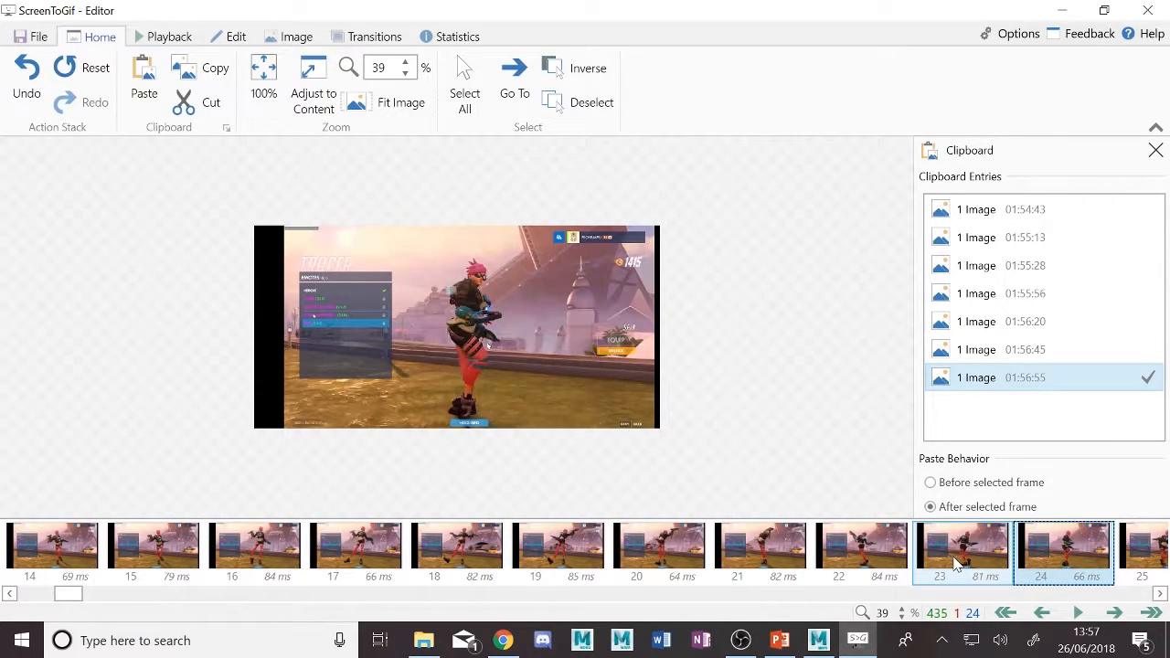
{"action": "key", "text": "Right"}
{"action": "key", "text": "Left"}
{"action": "key", "text": "Left"}
{"action": "key", "text": "Left"}
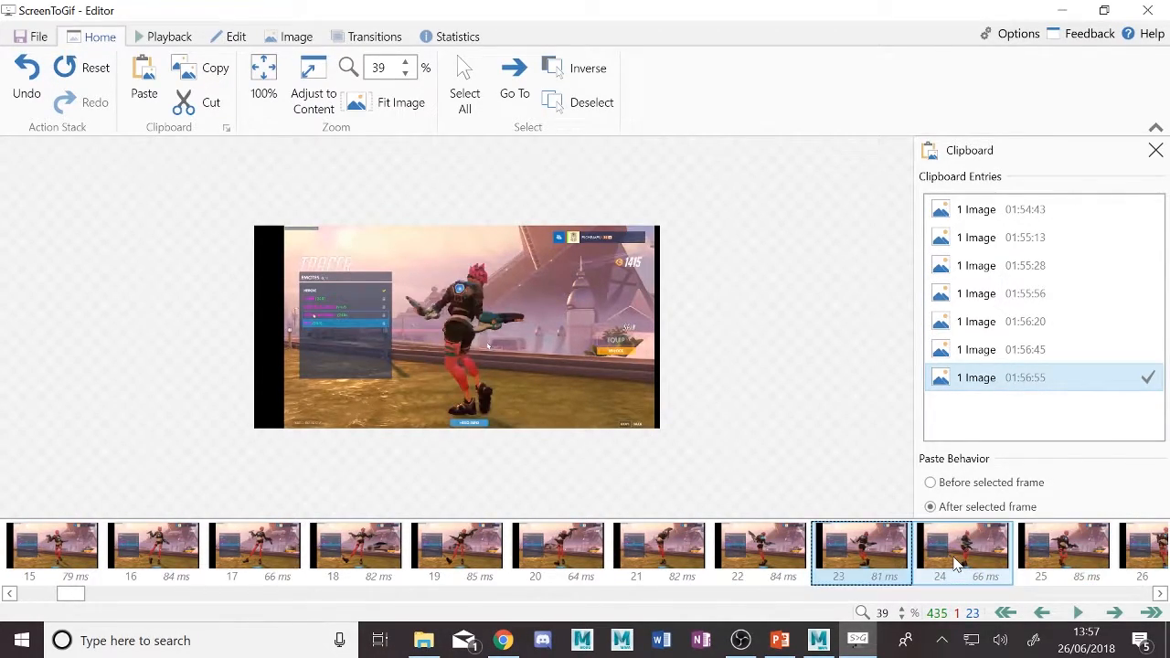
{"action": "key", "text": "Right"}
{"action": "key", "text": "Right"}
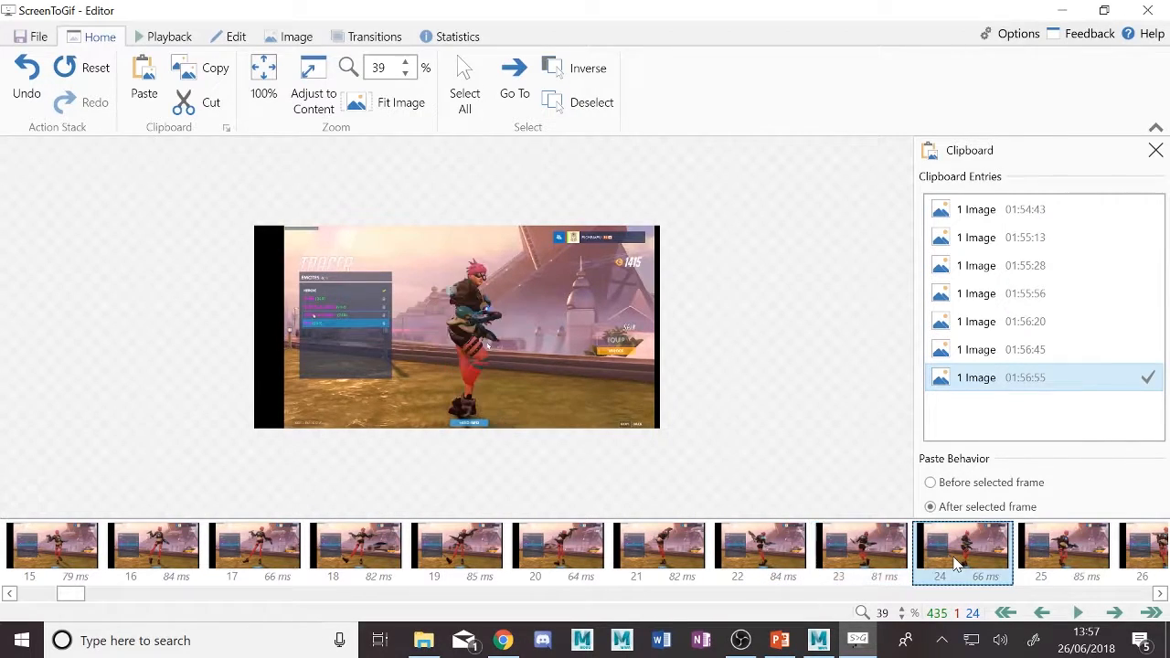
{"action": "key", "text": "Left"}
{"action": "key", "text": "Left"}
{"action": "key", "text": "Left"}
{"action": "key", "text": "Right"}
{"action": "key", "text": "Right"}
{"action": "key", "text": "Right"}
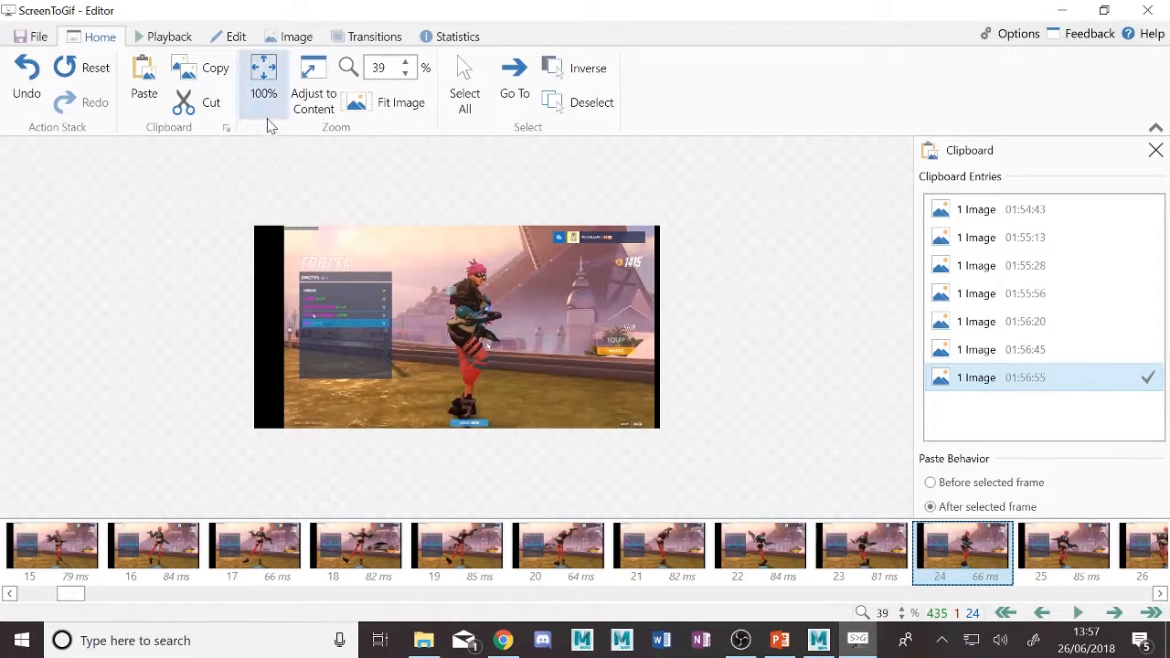
{"action": "left_click", "coordinate": [210, 73]}
Compare the poses around frames 24 to 26 and copy frame 25 to the clipboard as a key pose
{"action": "left_click", "coordinate": [965, 556]}
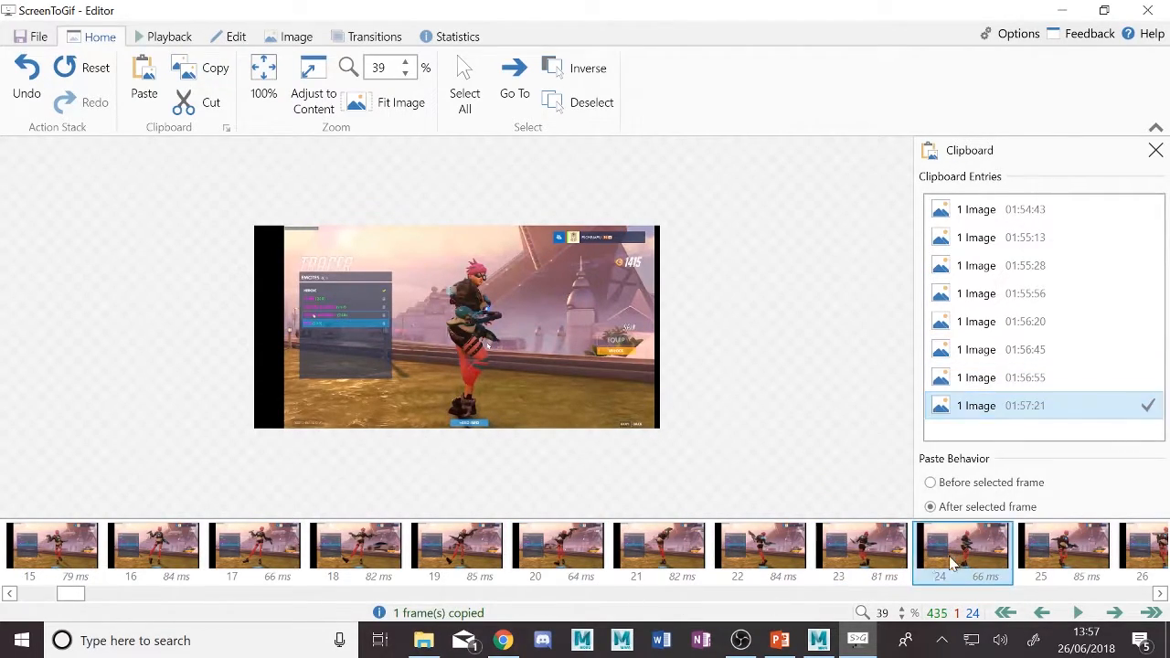
{"action": "left_click", "coordinate": [902, 574], "text": "ctrl"}
{"action": "key", "text": "Right"}
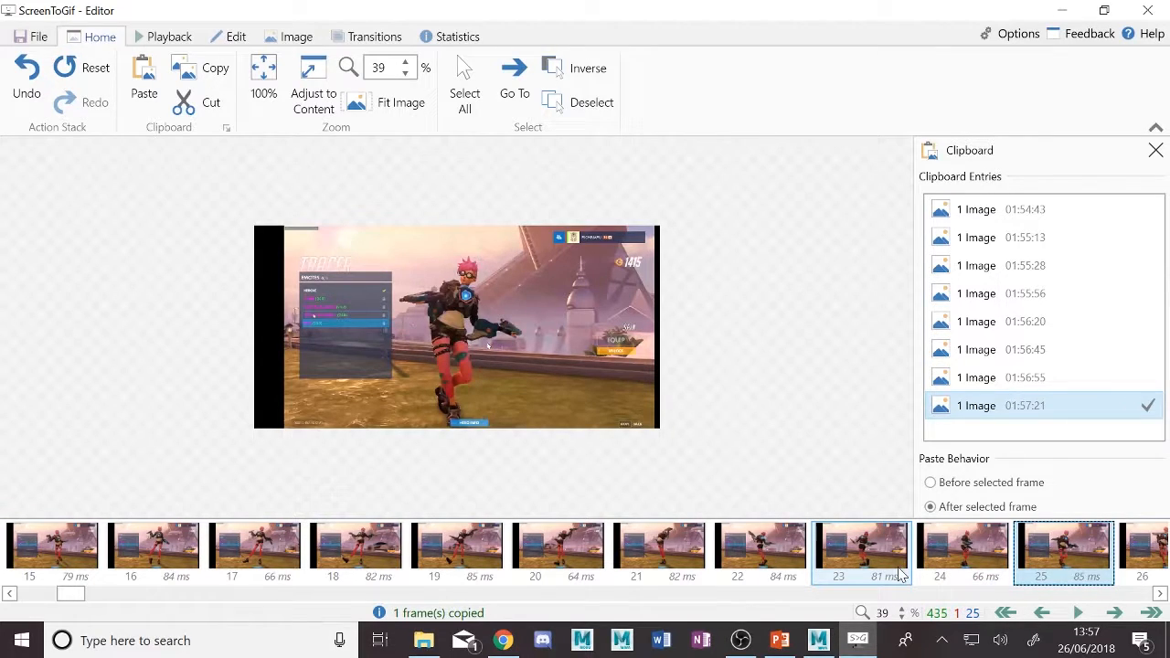
{"action": "key", "text": "Right"}
{"action": "key", "text": "Left"}
{"action": "key", "text": "Left"}
{"action": "key", "text": "Left"}
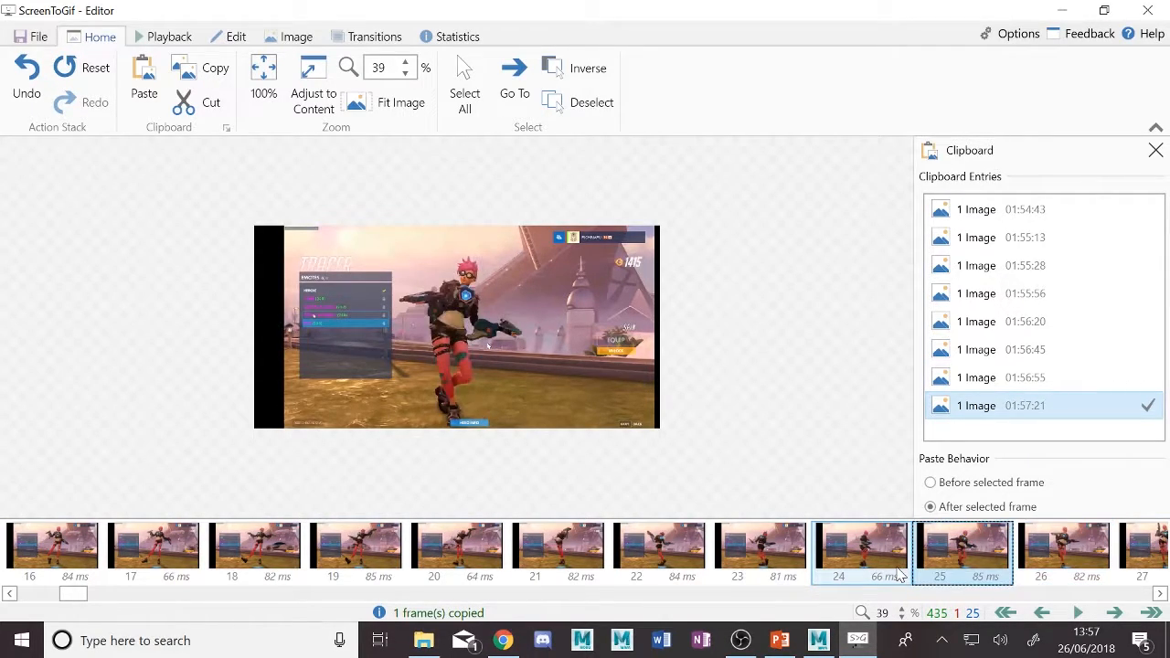
{"action": "key", "text": "Right"}
{"action": "key", "text": "Right"}
{"action": "key", "text": "Right"}
{"action": "key", "text": "Left"}
{"action": "key", "text": "Left"}
{"action": "key", "text": "Left"}
{"action": "key", "text": "Right"}
{"action": "key", "text": "Right"}
{"action": "key", "text": "Right"}
{"action": "key", "text": "Left"}
{"action": "key", "text": "Right"}
{"action": "key", "text": "Left"}
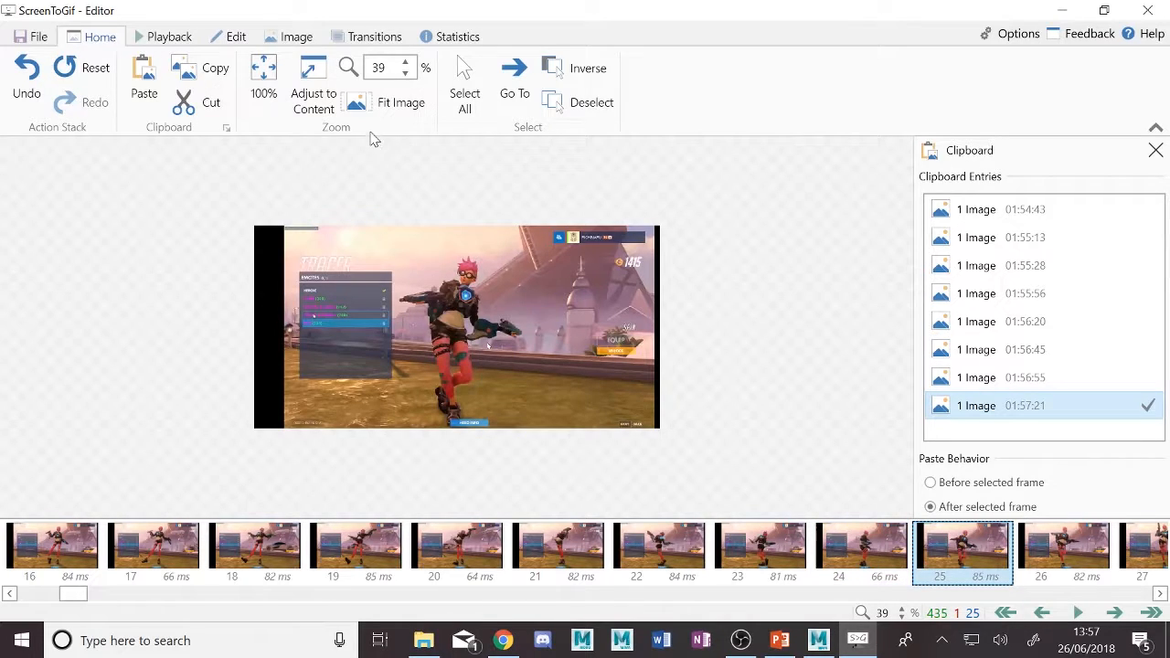
{"action": "left_click", "coordinate": [211, 69]}
Examine the poses in frames 25 to 31 frame by frame to find where the raised-guns pose settles
{"action": "left_click", "coordinate": [944, 570]}
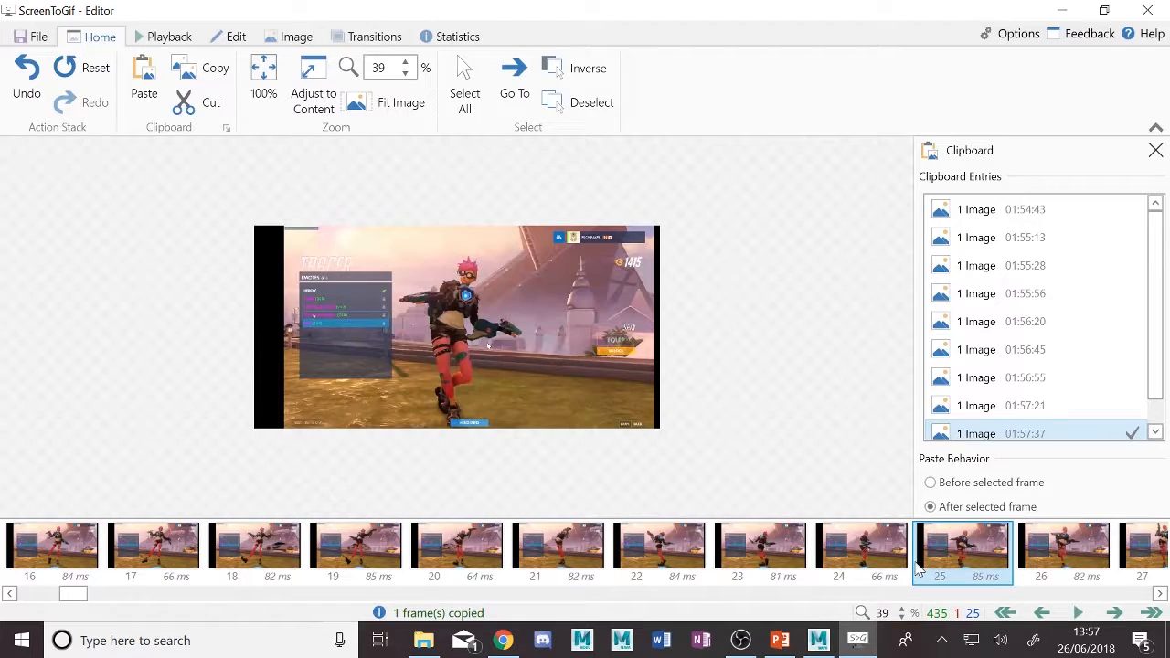
{"action": "key", "text": "Right"}
{"action": "key", "text": "Right"}
{"action": "key", "text": "Right"}
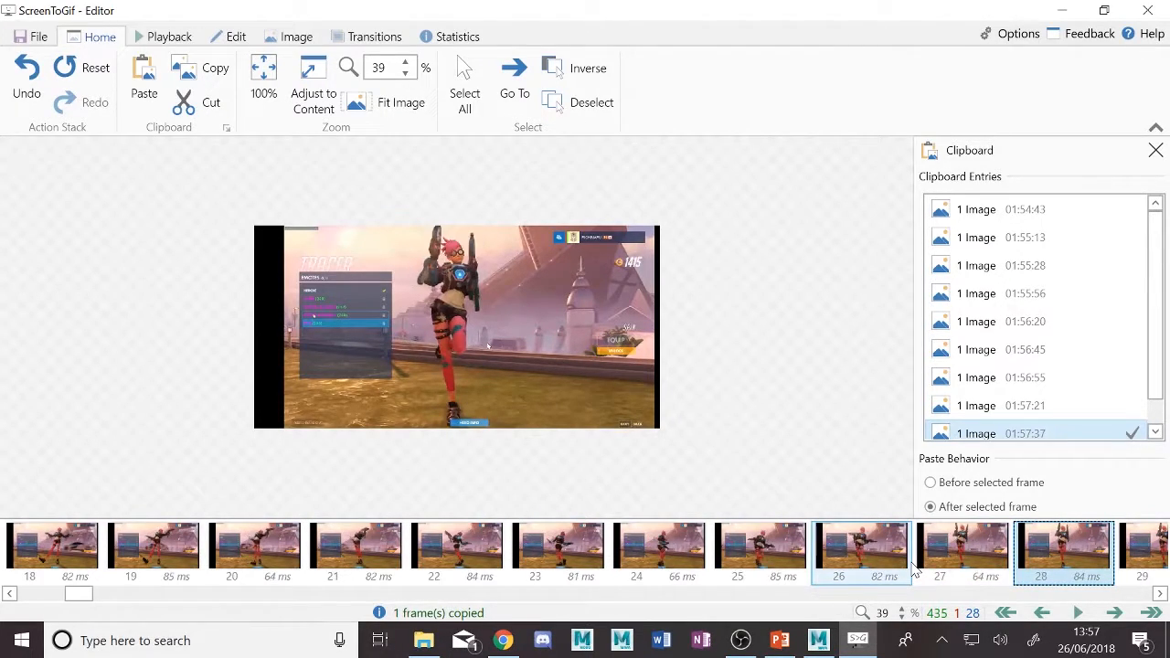
{"action": "key", "text": "Right"}
{"action": "key", "text": "Left"}
{"action": "key", "text": "Left"}
{"action": "key", "text": "Left"}
{"action": "key", "text": "Right"}
{"action": "key", "text": "Right"}
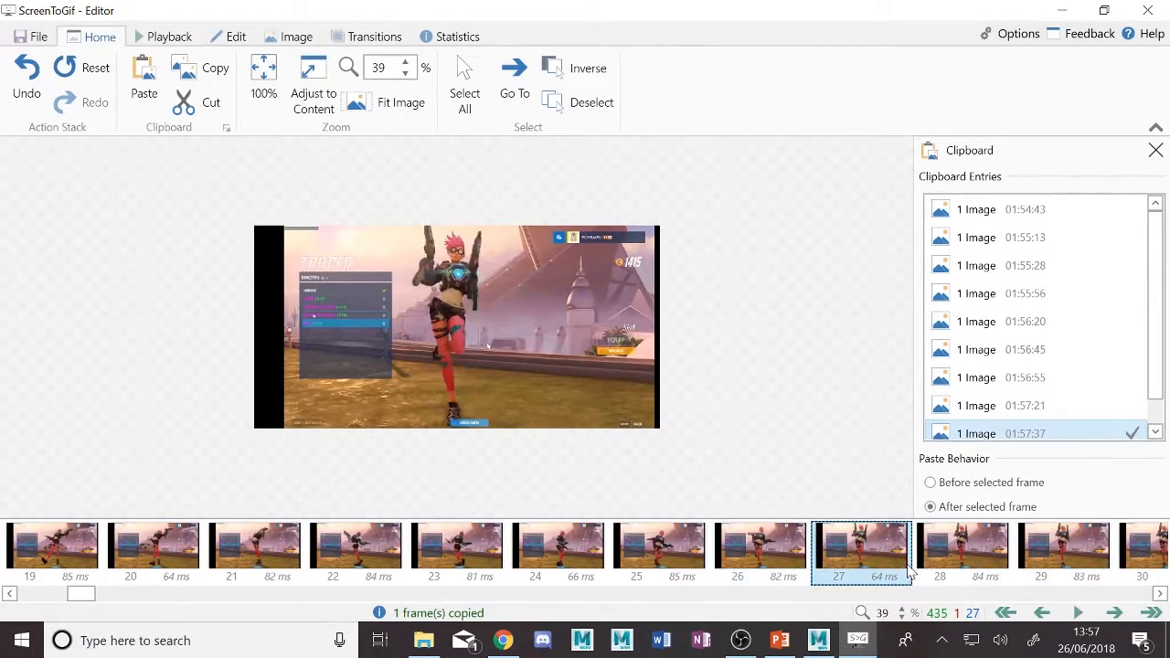
{"action": "key", "text": "Right"}
{"action": "key", "text": "Right"}
{"action": "key", "text": "Right"}
{"action": "key", "text": "Left"}
{"action": "key", "text": "Left"}
{"action": "key", "text": "Left"}
{"action": "key", "text": "Left"}
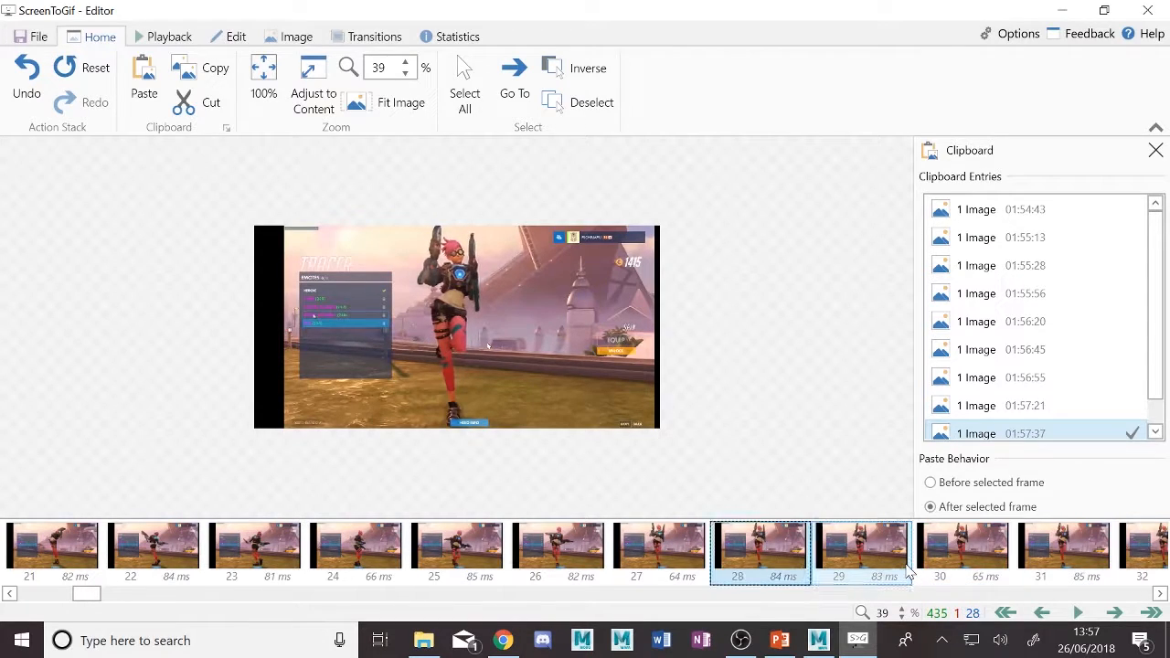
Compare the raised-guns pose across frames 27 to 29 and copy frame 28 to the clipboard as a key pose
{"action": "key", "text": "Left"}
{"action": "key", "text": "Right"}
{"action": "key", "text": "Right"}
{"action": "key", "text": "Right"}
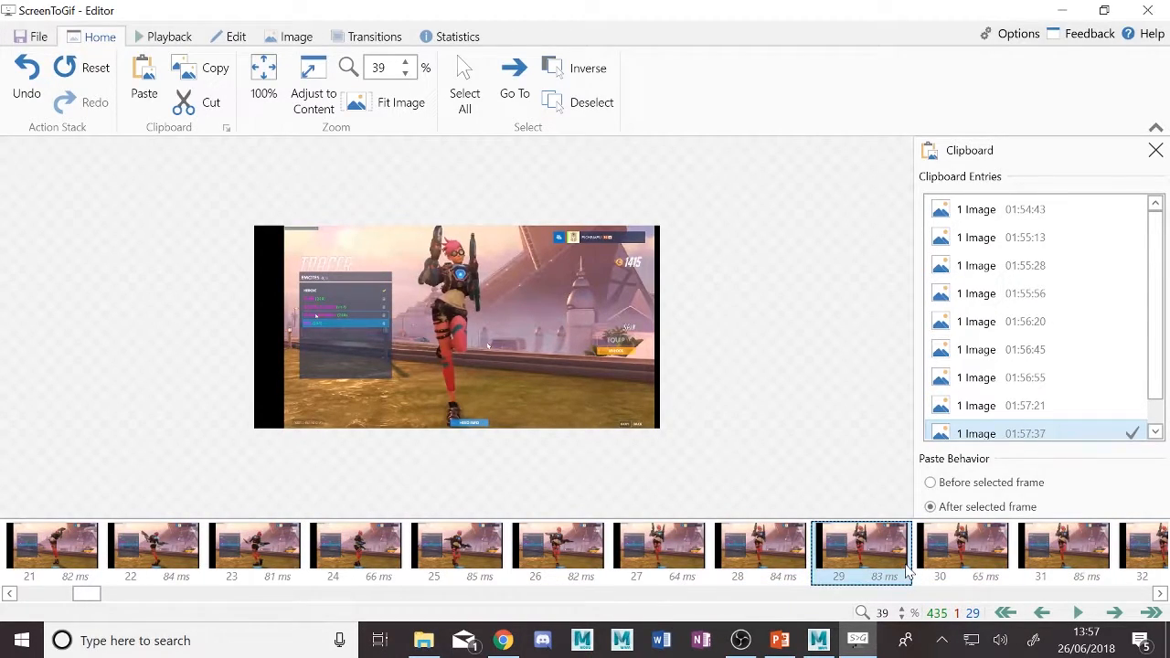
{"action": "key", "text": "Left"}
{"action": "key", "text": "Left"}
{"action": "key", "text": "Left"}
{"action": "key", "text": "Right"}
{"action": "key", "text": "Right"}
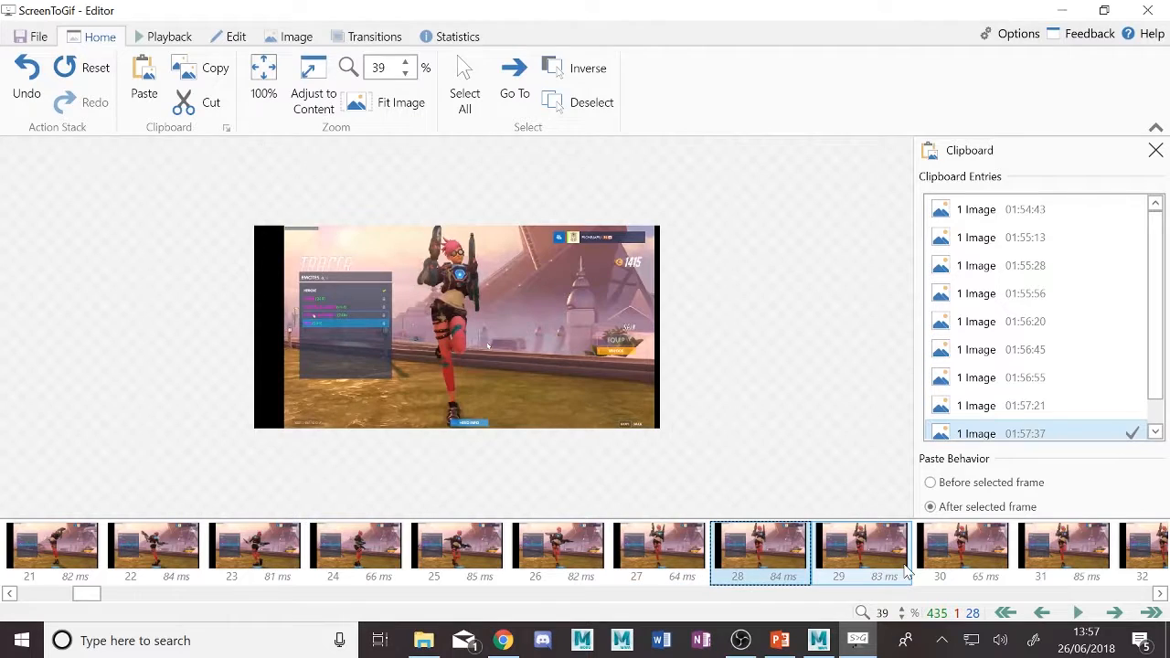
{"action": "key", "text": "Left"}
{"action": "key", "text": "Right"}
{"action": "key", "text": "Right"}
{"action": "key", "text": "Left"}
{"action": "left_click", "coordinate": [208, 71]}
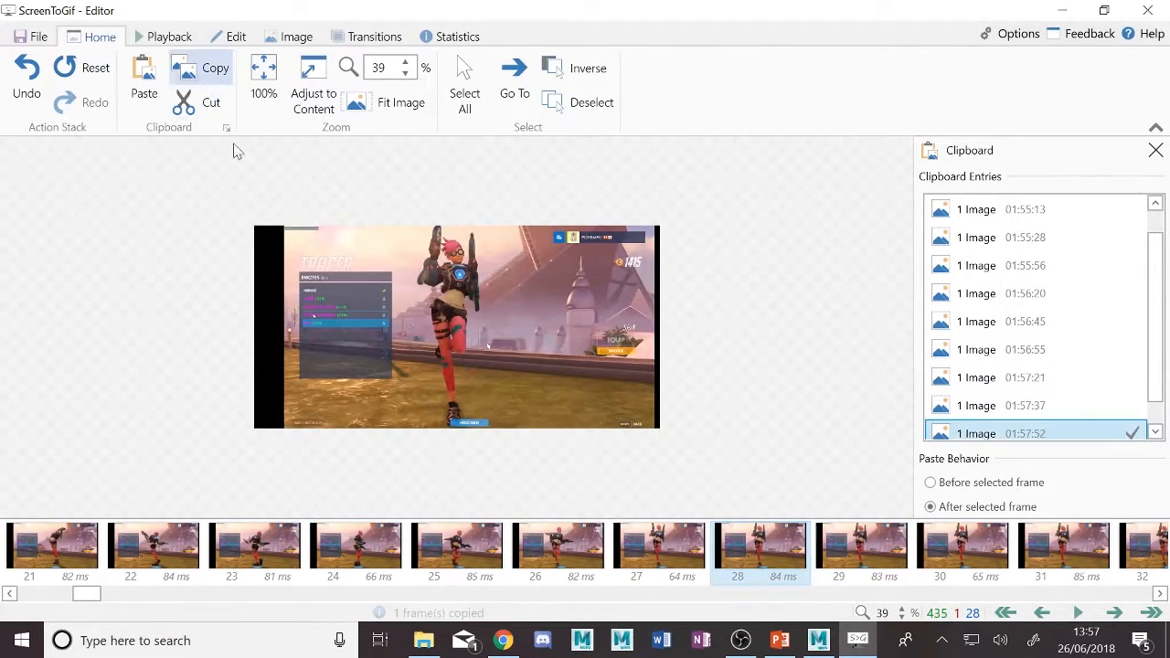
Step forward from frame 28, compare the leg positions in frames 43 to 45, and copy frame 45 to the clipboard as a key pose
{"action": "left_click", "coordinate": [764, 549]}
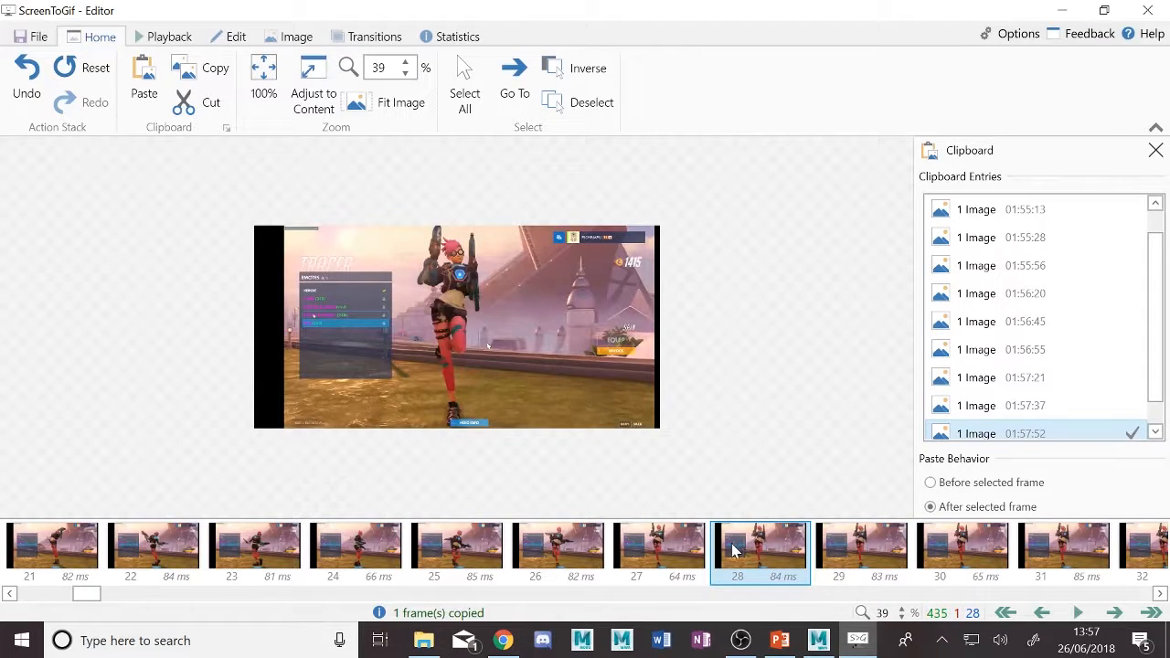
{"action": "key", "text": "Right"}
{"action": "key", "text": "Right"}
{"action": "key", "text": "Right"}
{"action": "key", "text": "Right"}
{"action": "key", "text": "Right"}
{"action": "key", "text": "Right"}
{"action": "key", "text": "Right"}
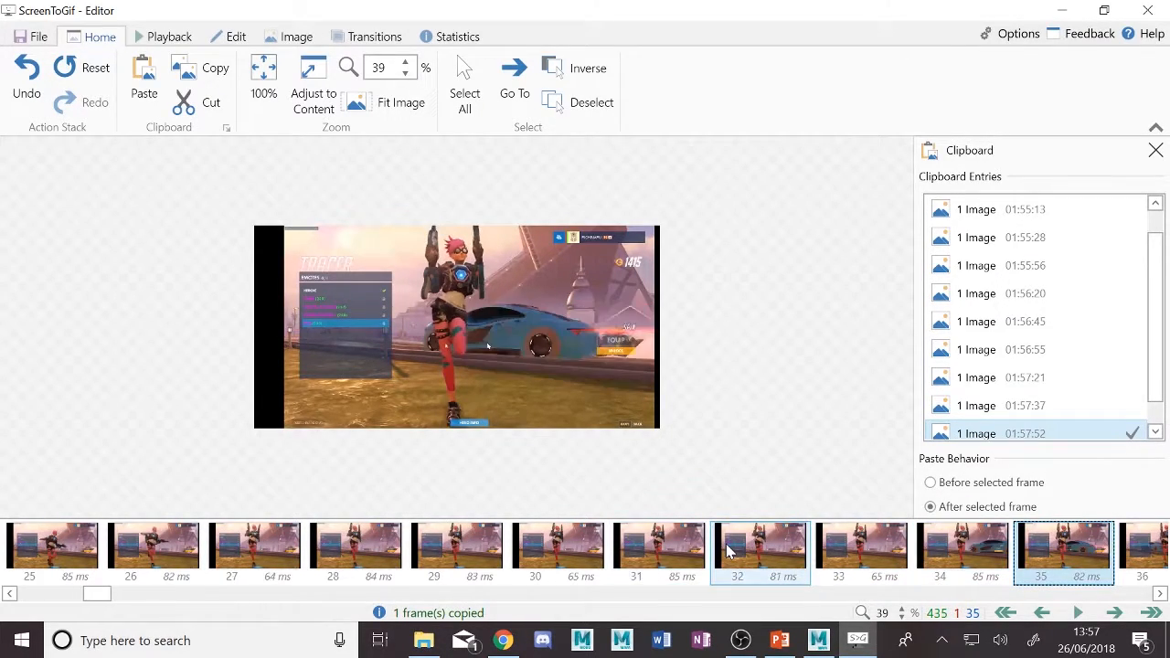
{"action": "key", "text": "Right"}
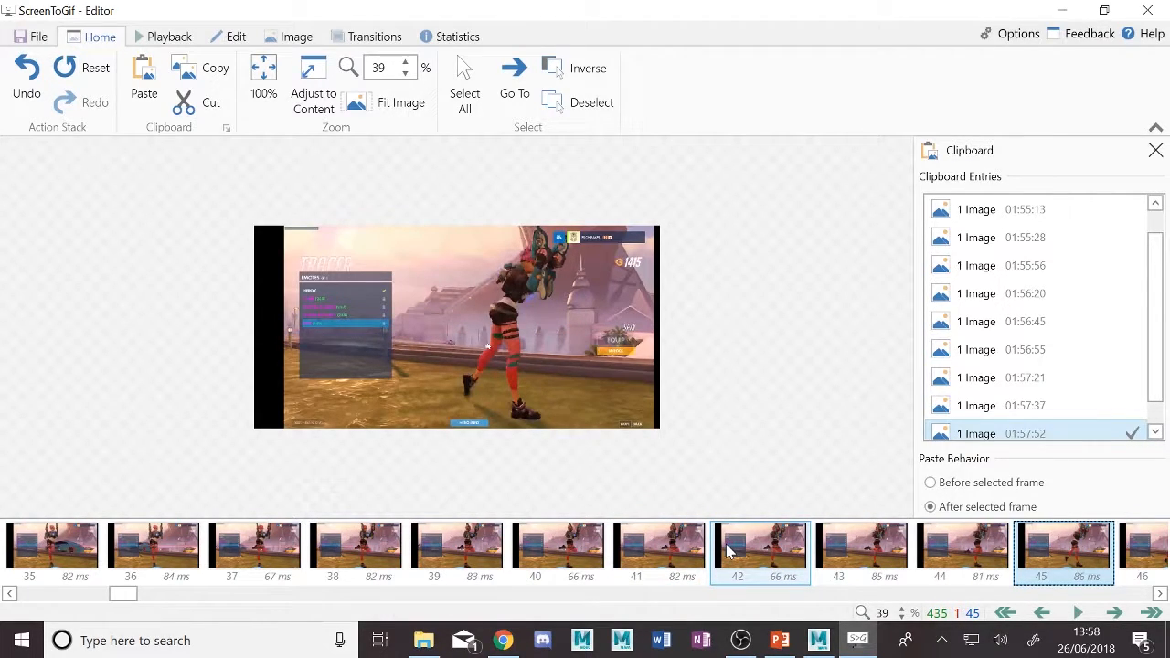
{"action": "key", "text": "Left"}
{"action": "key", "text": "Left"}
{"action": "key", "text": "Right"}
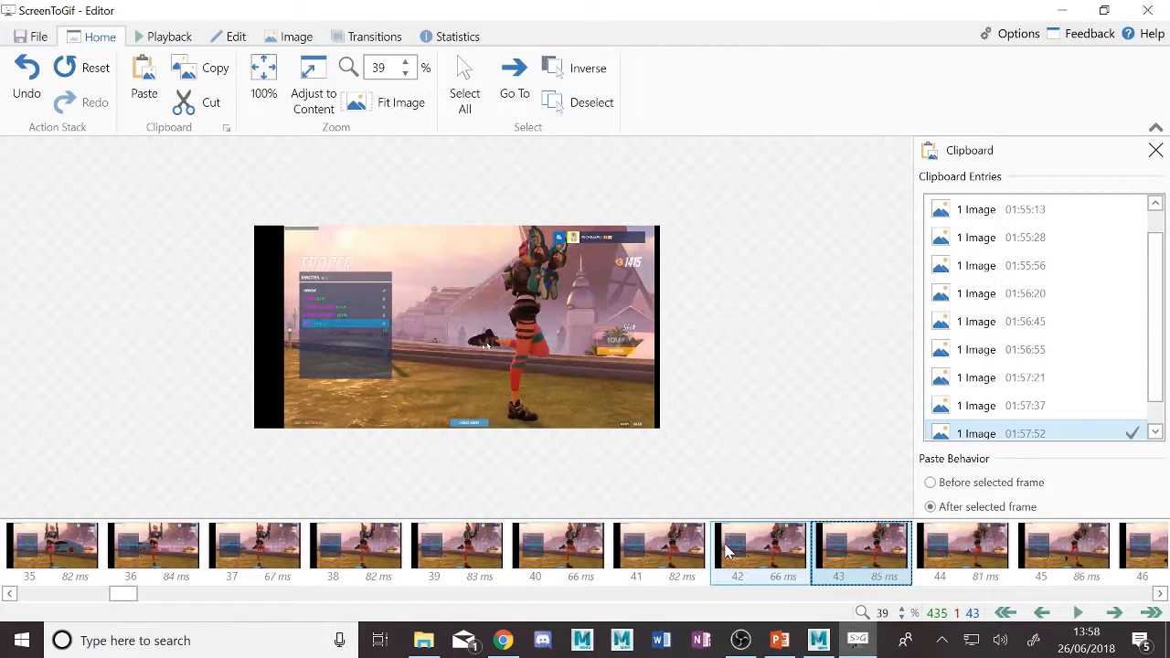
{"action": "key", "text": "Right"}
{"action": "key", "text": "Right"}
{"action": "key", "text": "Left"}
{"action": "key", "text": "Right"}
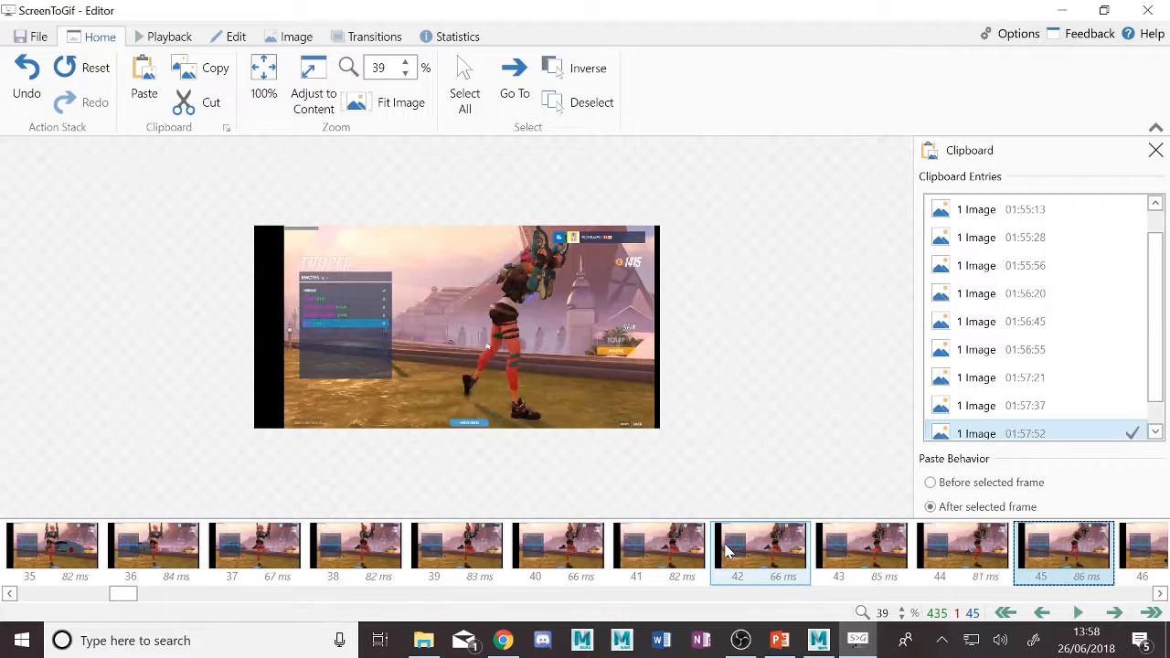
{"action": "left_click", "coordinate": [219, 67]}
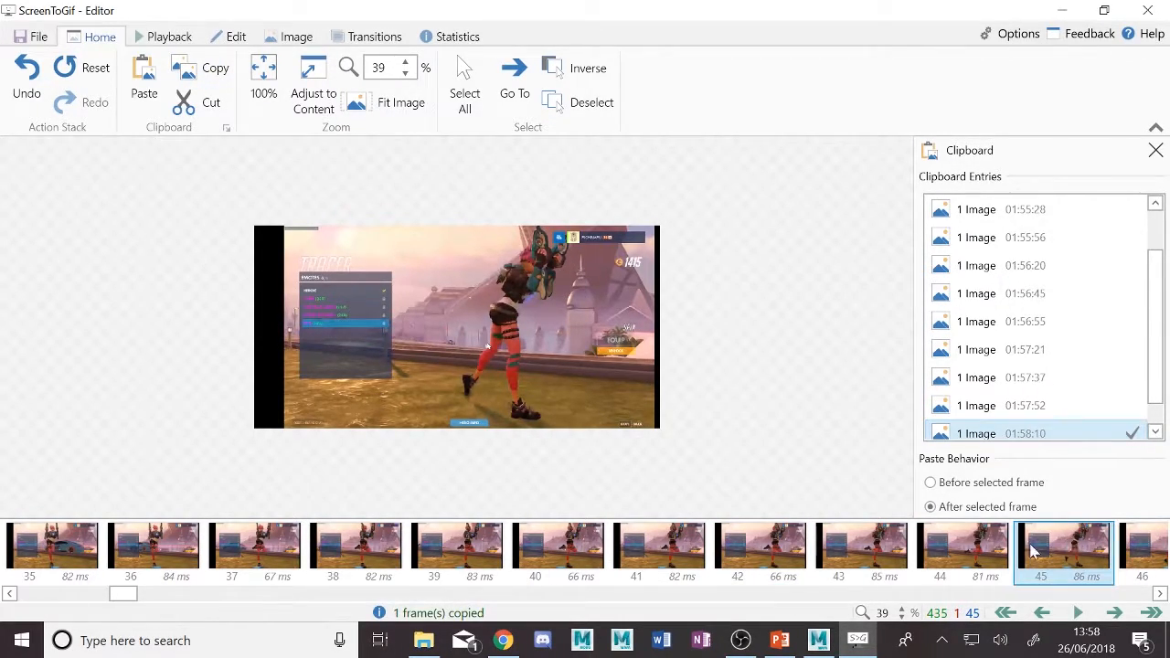
Compare the poses in frames 46 to 49 as the guns are lowered and copy frame 47 to the clipboard as a key pose
{"action": "key", "text": "Right"}
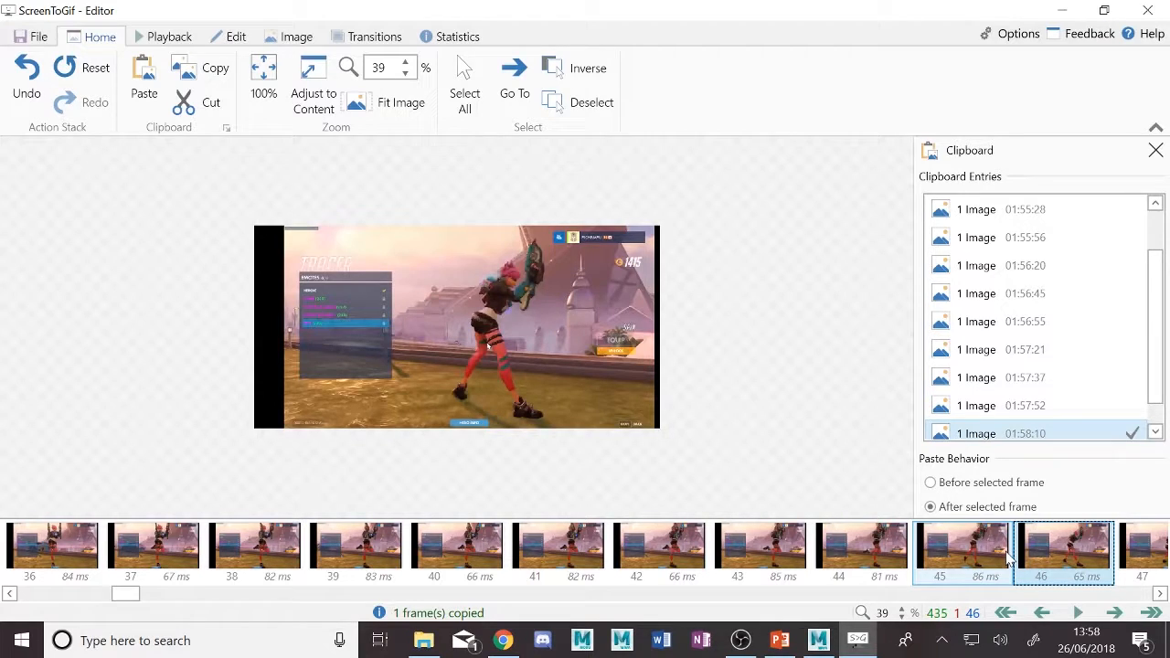
{"action": "key", "text": "Right"}
{"action": "key", "text": "Right"}
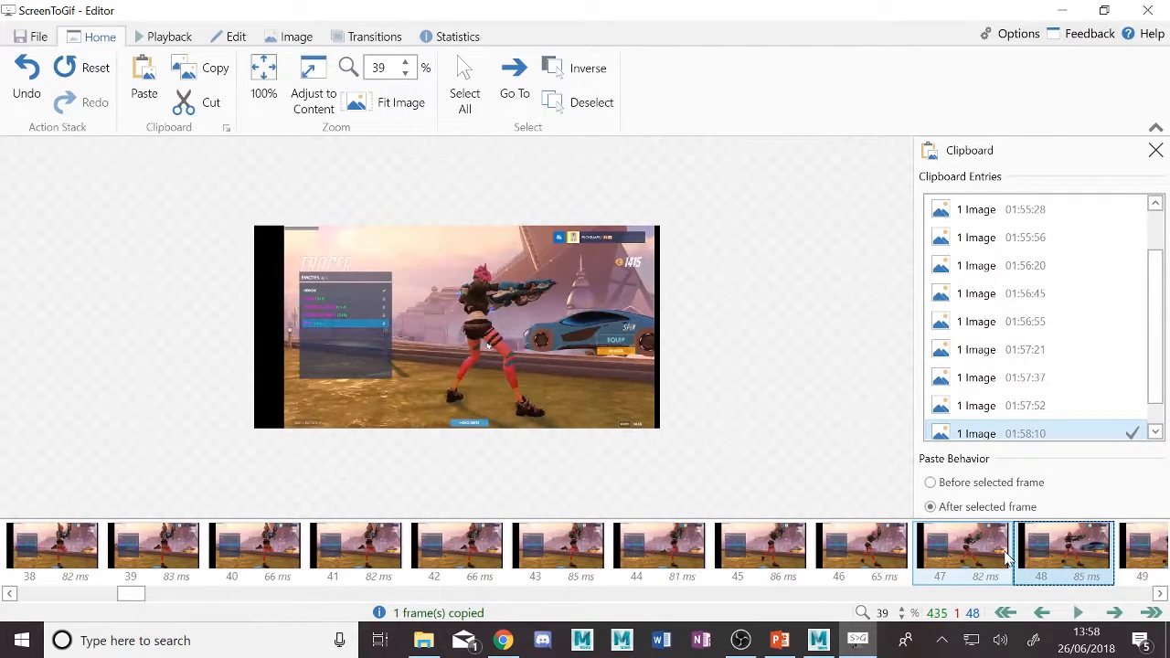
{"action": "key", "text": "Left"}
{"action": "key", "text": "Right"}
{"action": "key", "text": "Left"}
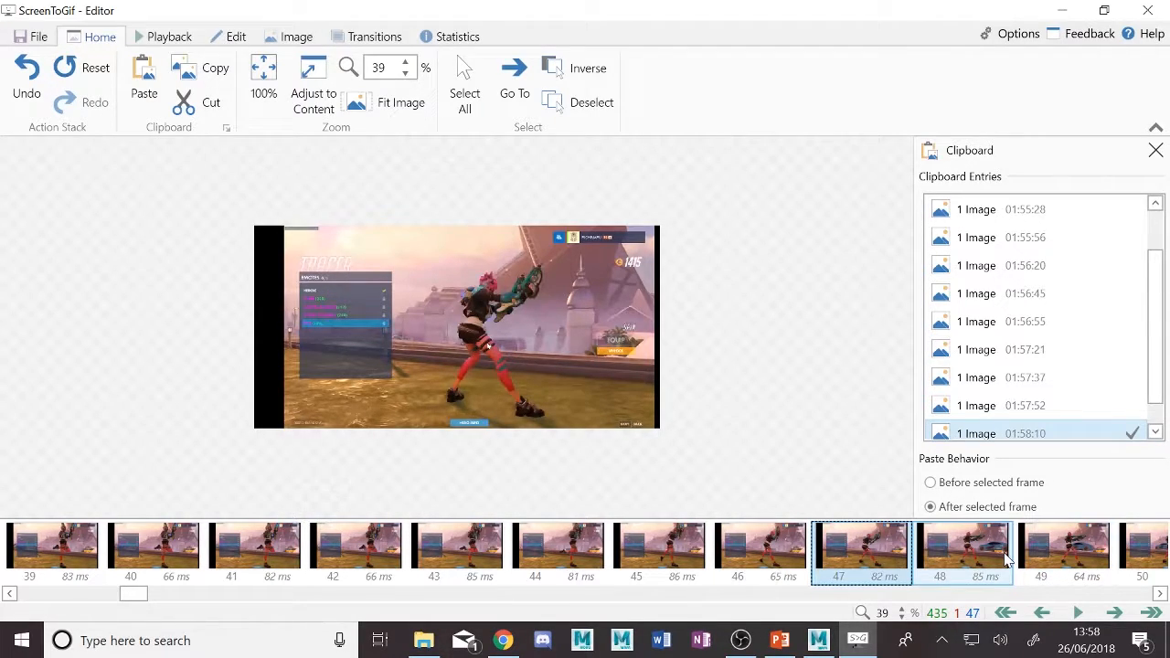
{"action": "left_click", "coordinate": [186, 70]}
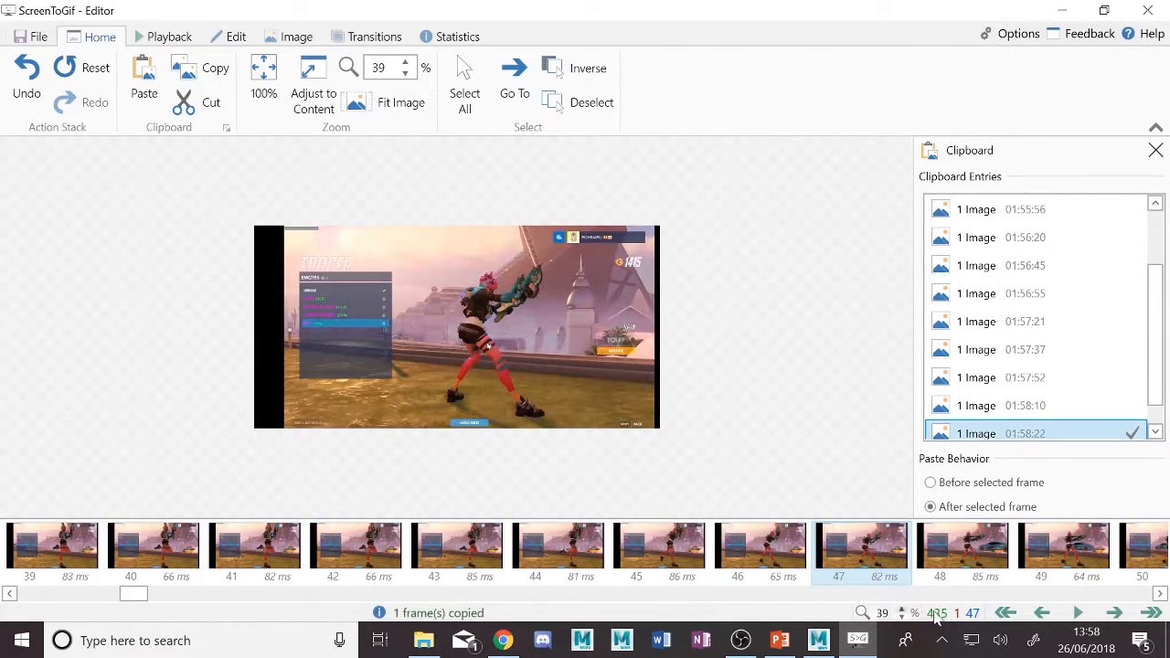
Step through the aiming poses after frame 47 and copy frame 51 to the clipboard as a key pose
{"action": "key", "text": "shift+Right"}
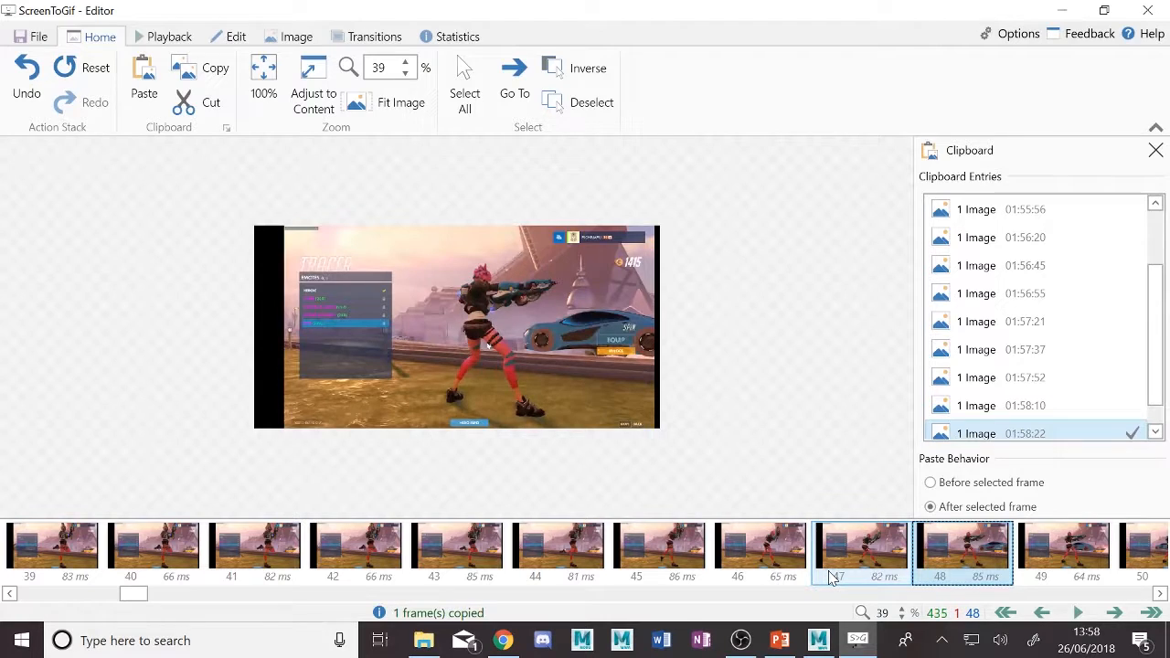
{"action": "key", "text": "Right"}
{"action": "key", "text": "Right"}
{"action": "key", "text": "Right"}
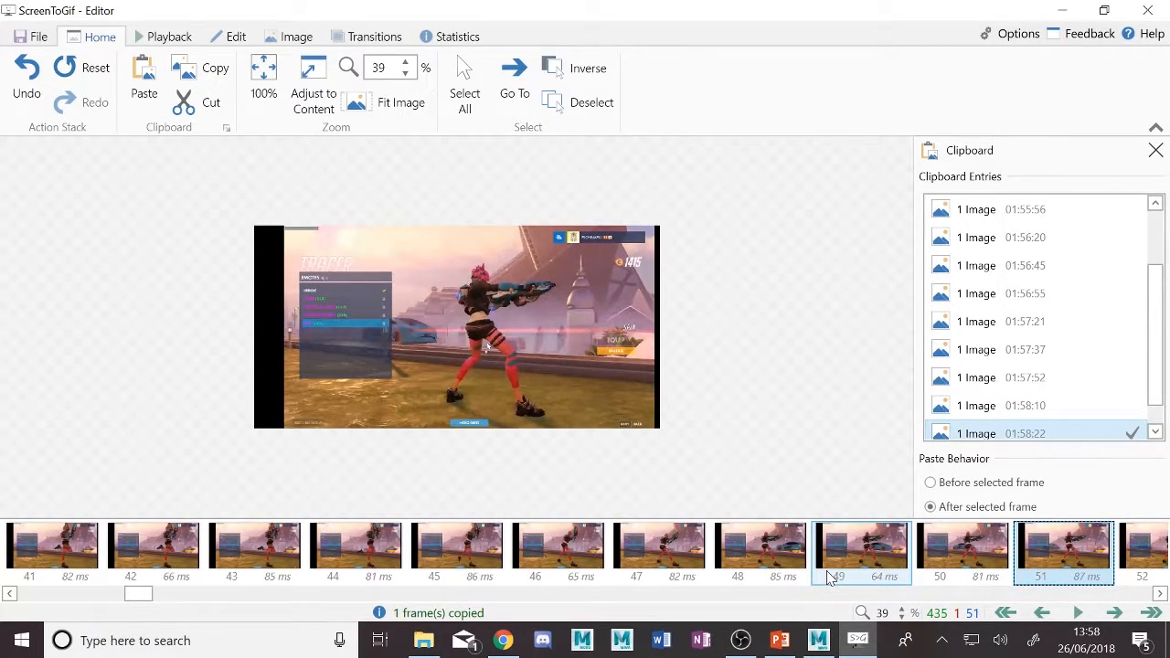
{"action": "left_click", "coordinate": [211, 79]}
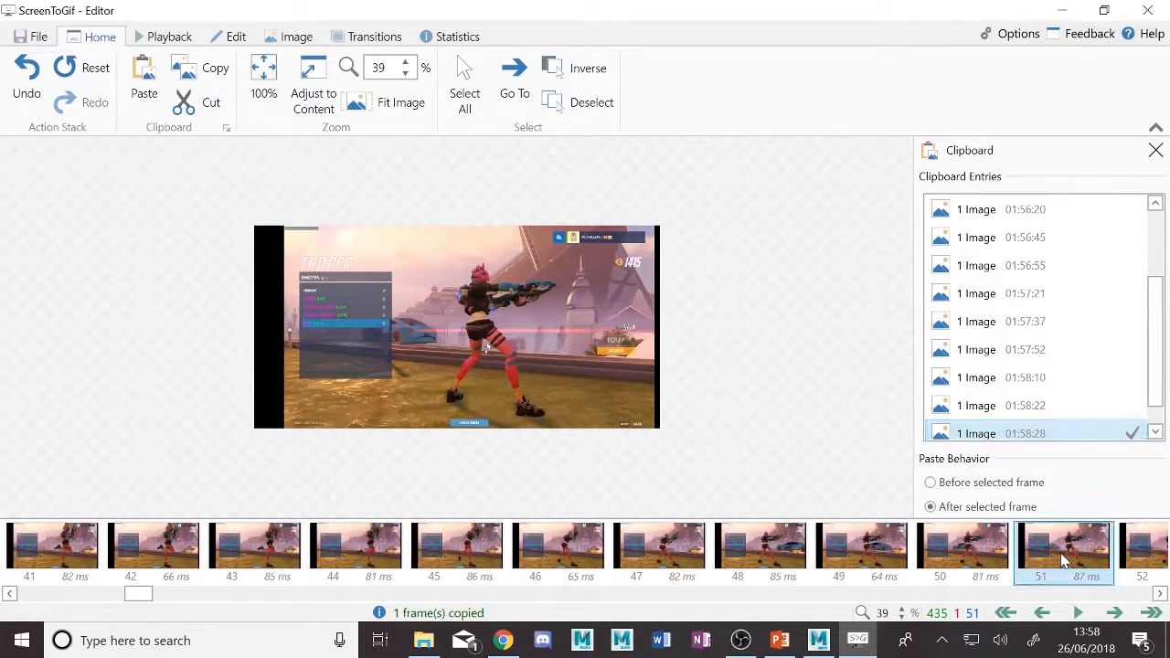
Step through the frames following frame 51, past frame 83, to examine the rest of the emote's motion
{"action": "key", "text": "Right"}
{"action": "key", "text": "Right"}
{"action": "key", "text": "Right"}
{"action": "key", "text": "Right"}
{"action": "key", "text": "Right"}
{"action": "key", "text": "Right"}
{"action": "key", "text": "Right"}
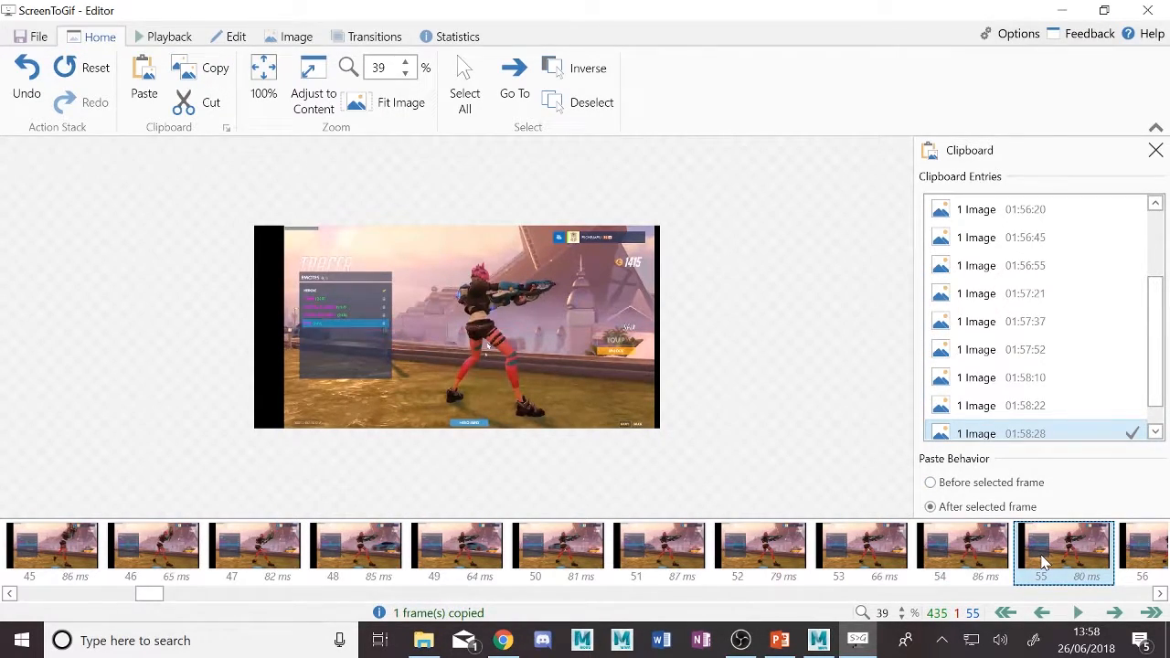
{"action": "key", "text": "Right"}
{"action": "key", "text": "Right"}
{"action": "key", "text": "Right"}
{"action": "key", "text": "Right"}
{"action": "key", "text": "Right"}
{"action": "key", "text": "Right"}
{"action": "key", "text": "Right"}
{"action": "key", "text": "Right"}
{"action": "key", "text": "Right"}
{"action": "key", "text": "Right"}
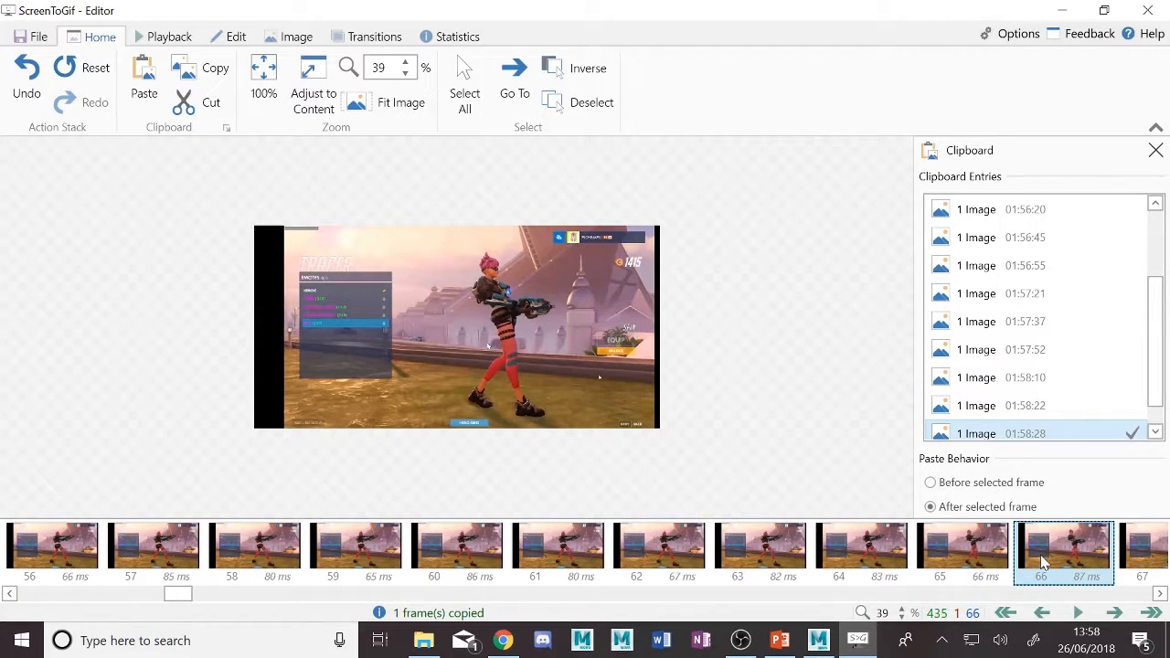
{"action": "key", "text": "Right"}
{"action": "key", "text": "Right"}
{"action": "key", "text": "Right"}
{"action": "key", "text": "Right"}
{"action": "key", "text": "Right"}
{"action": "key", "text": "Right"}
{"action": "key", "text": "Right"}
{"action": "key", "text": "Right"}
{"action": "key", "text": "Right"}
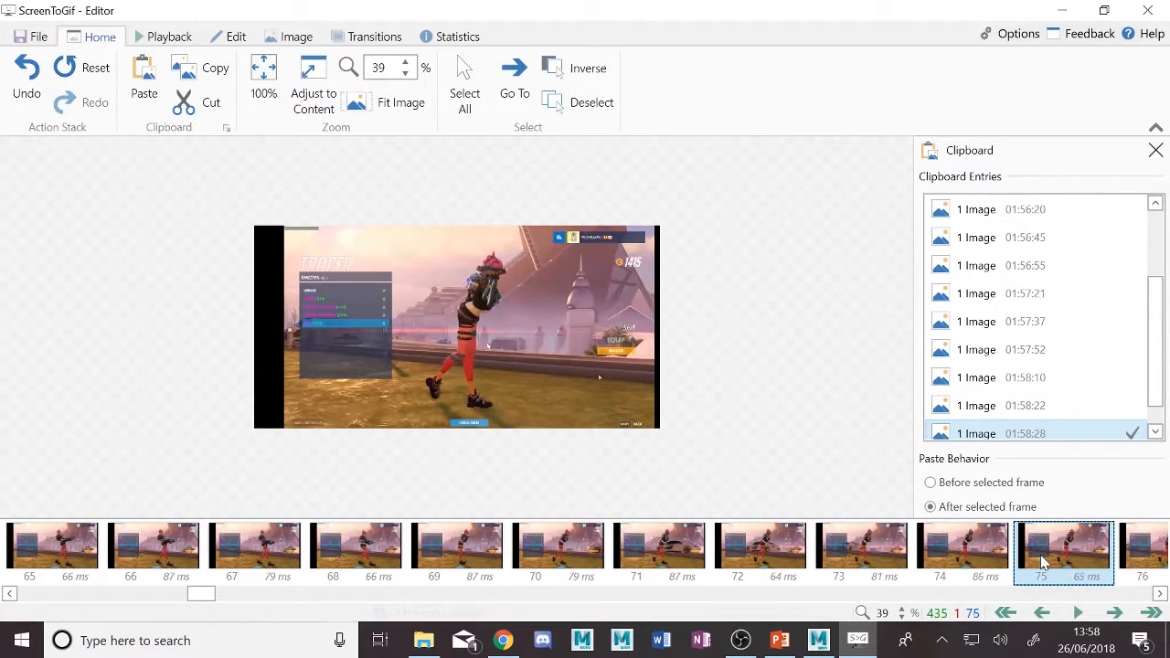
{"action": "key", "text": "Right"}
{"action": "key", "text": "Right"}
{"action": "key", "text": "Right"}
{"action": "key", "text": "Right"}
{"action": "key", "text": "Right"}
{"action": "key", "text": "Right"}
{"action": "key", "text": "Right"}
{"action": "key", "text": "Right"}
{"action": "key", "text": "Right"}
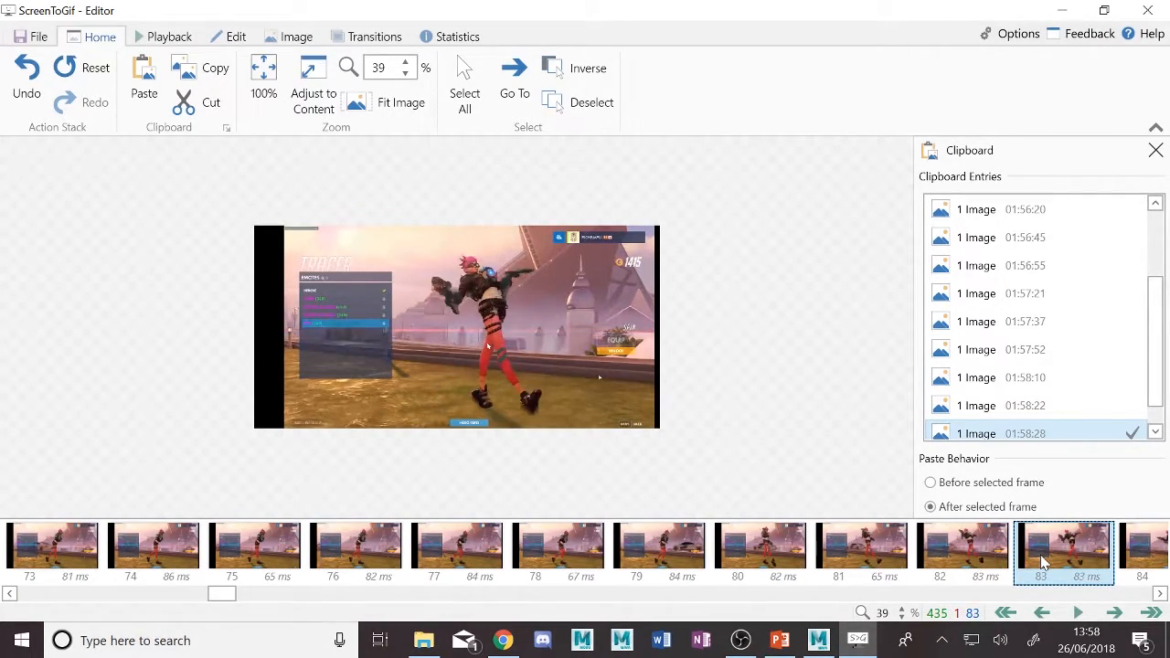
{"action": "key", "text": "Right"}
{"action": "key", "text": "Right"}
{"action": "key", "text": "Right"}
{"action": "key", "text": "Right"}
{"action": "key", "text": "Right"}
{"action": "key", "text": "Right"}
{"action": "key", "text": "Right"}
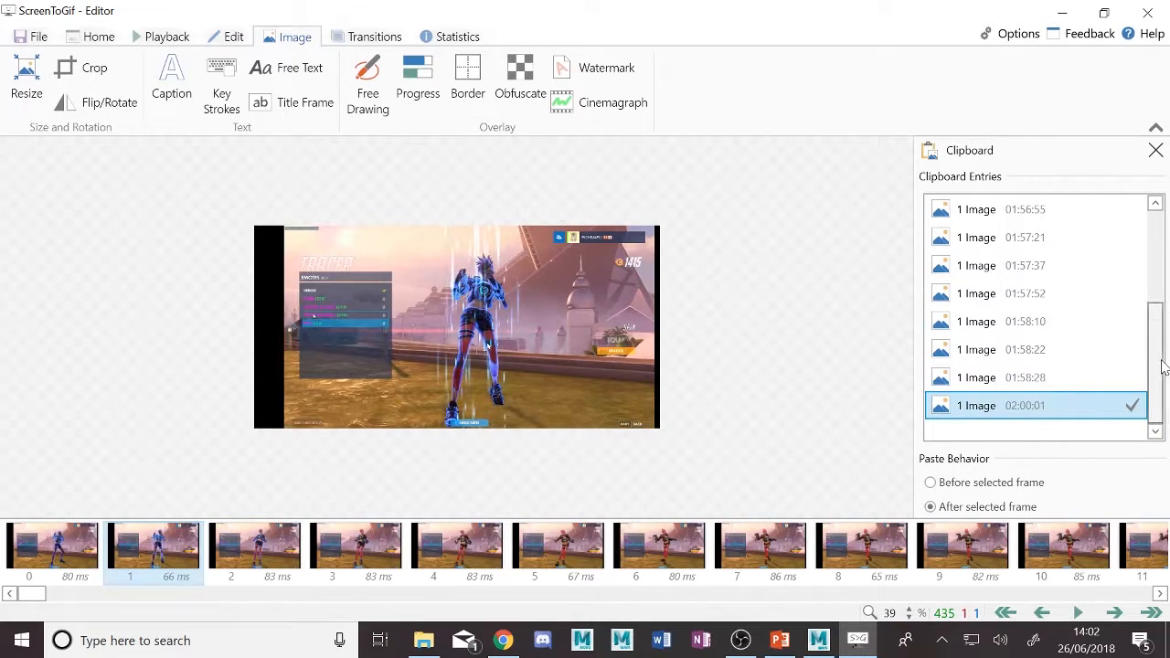
Open the content folder of the earliest clipboard entry, 01:54:43
{"action": "left_click_drag", "start_coordinate": [1164, 366], "coordinate": [1156, 261]}
{"action": "right_click", "coordinate": [977, 218]}
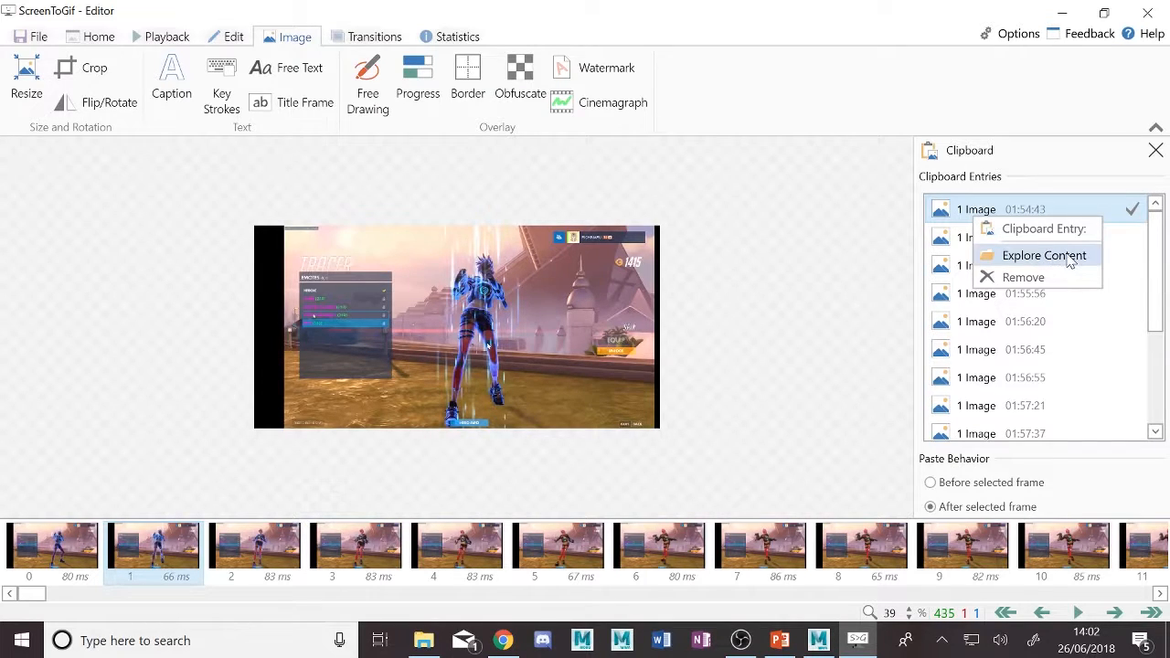
{"action": "left_click", "coordinate": [1044, 256]}
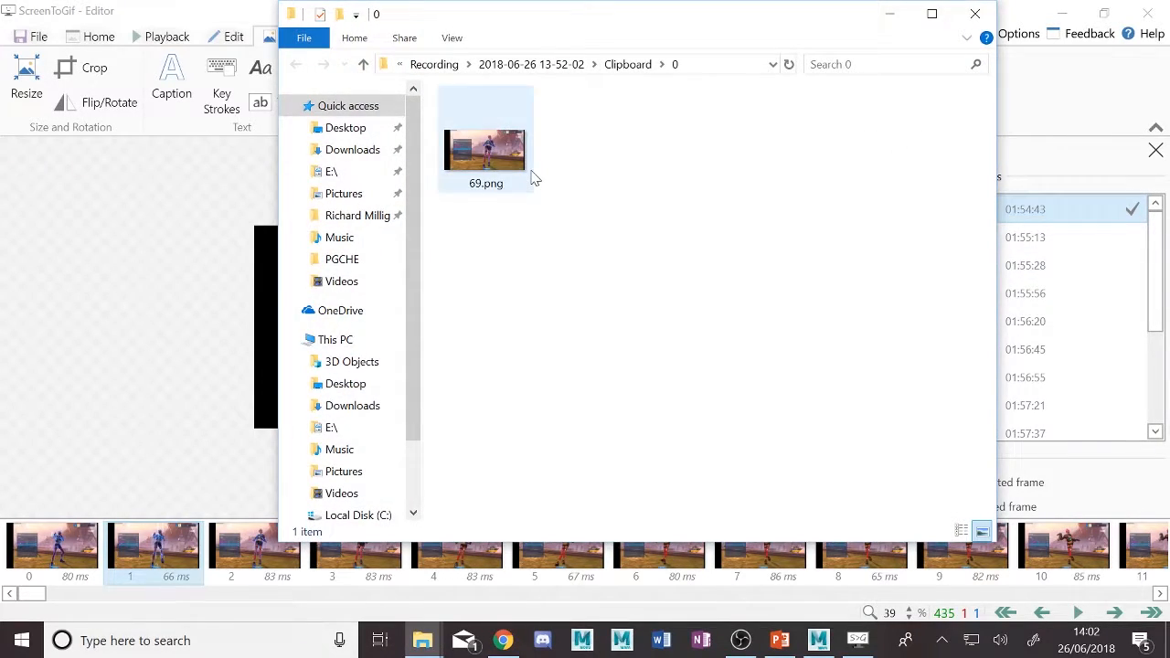
View the copied frame image 69.png from clipboard folder 0, leaving the folder open
{"action": "left_click", "coordinate": [494, 126]}
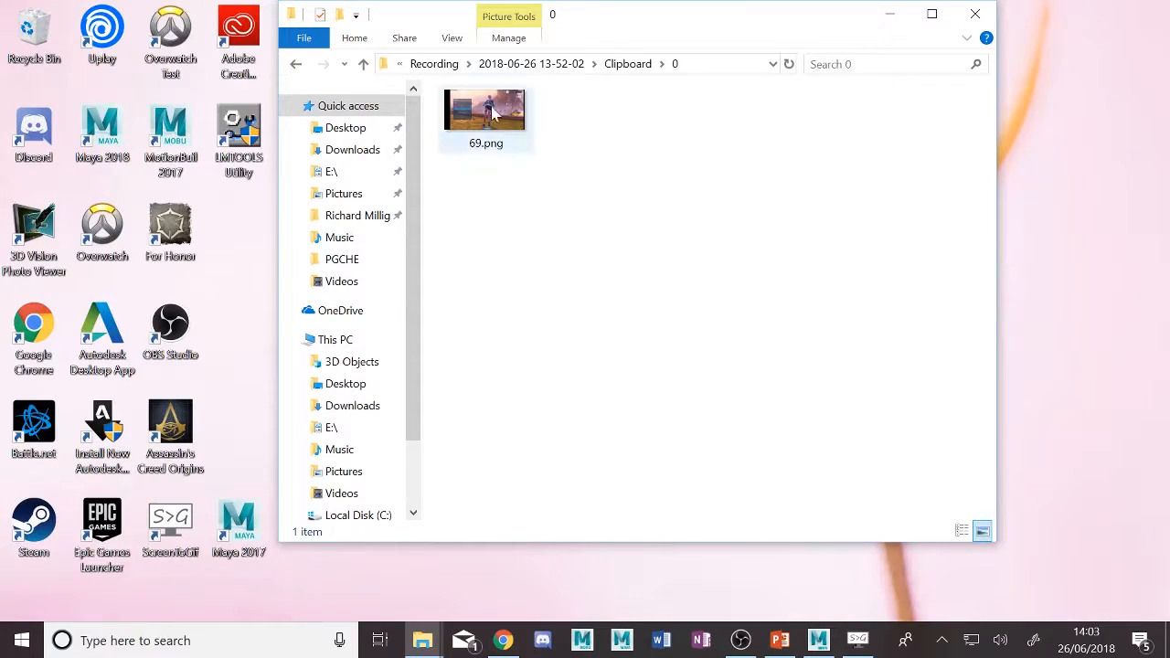
{"action": "double_click", "coordinate": [488, 121]}
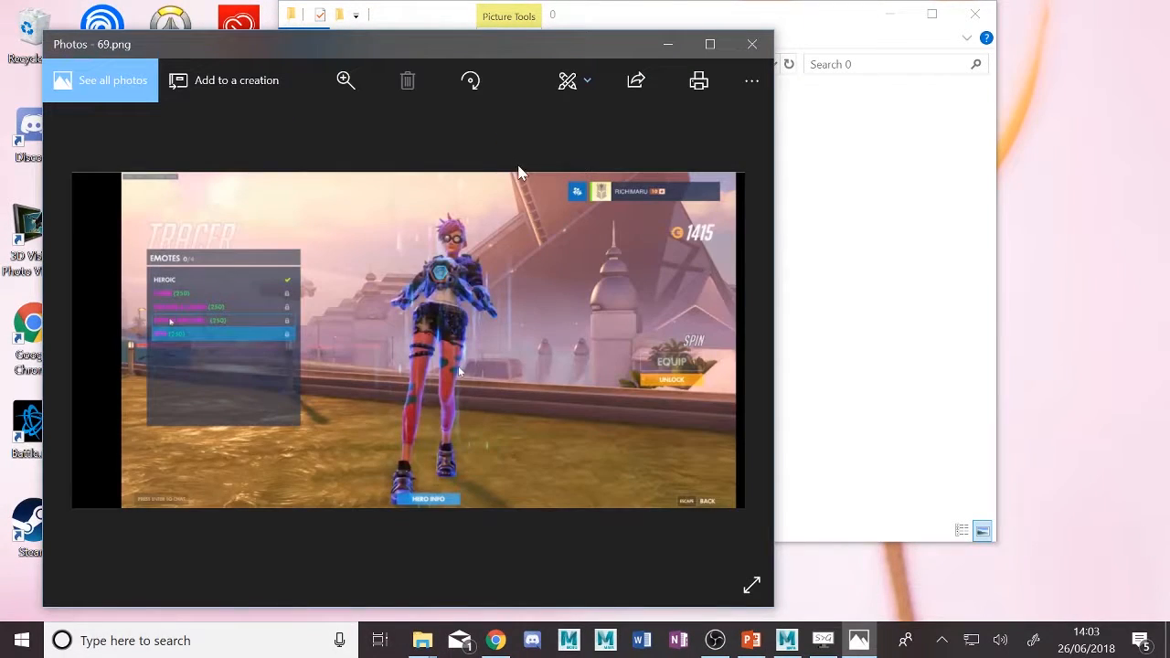
{"action": "left_click", "coordinate": [755, 46]}
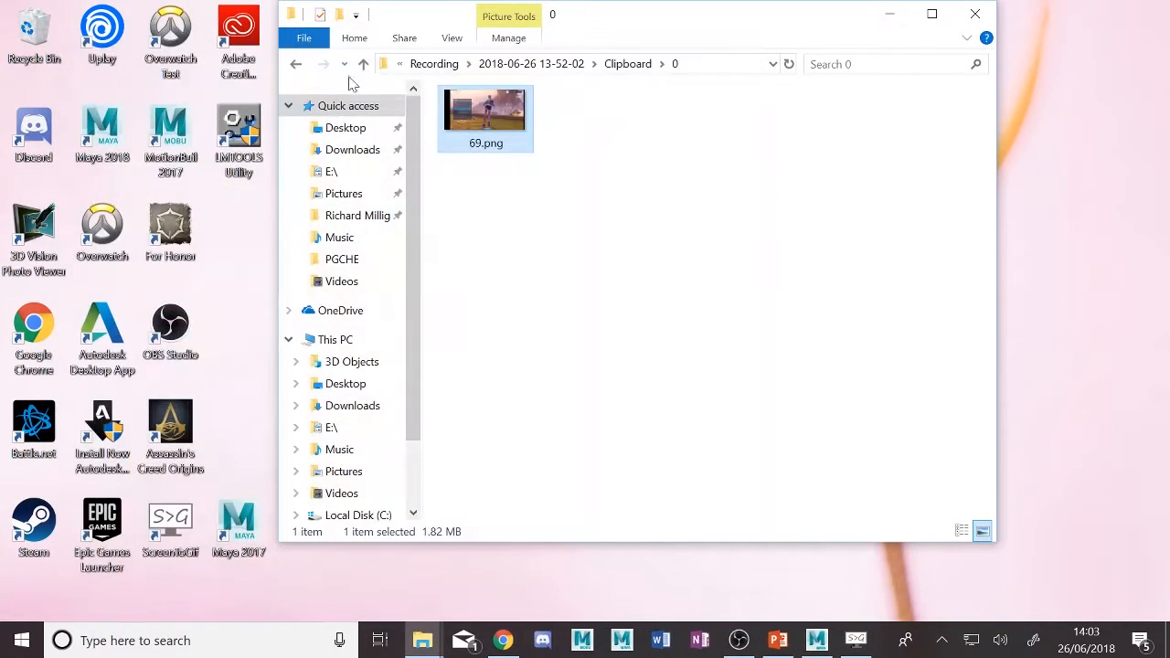
Go to clipboard folder 1 and view its frame image 72.png
{"action": "left_click", "coordinate": [363, 64]}
{"action": "double_click", "coordinate": [478, 139]}
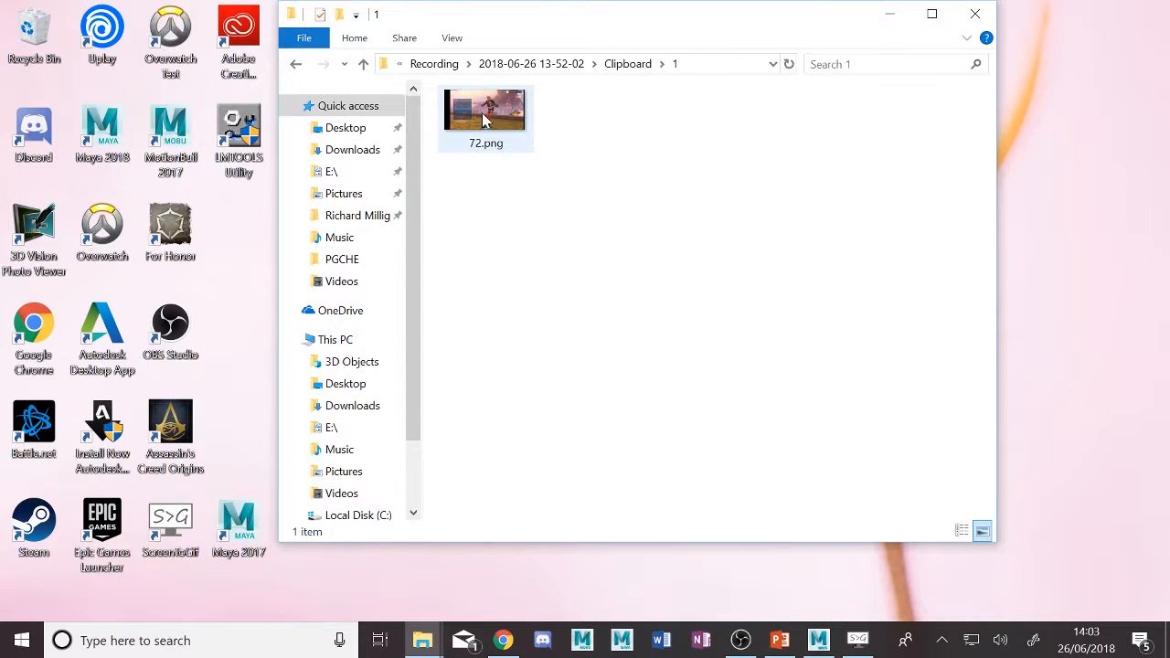
{"action": "double_click", "coordinate": [482, 121]}
{"action": "left_click", "coordinate": [751, 46]}
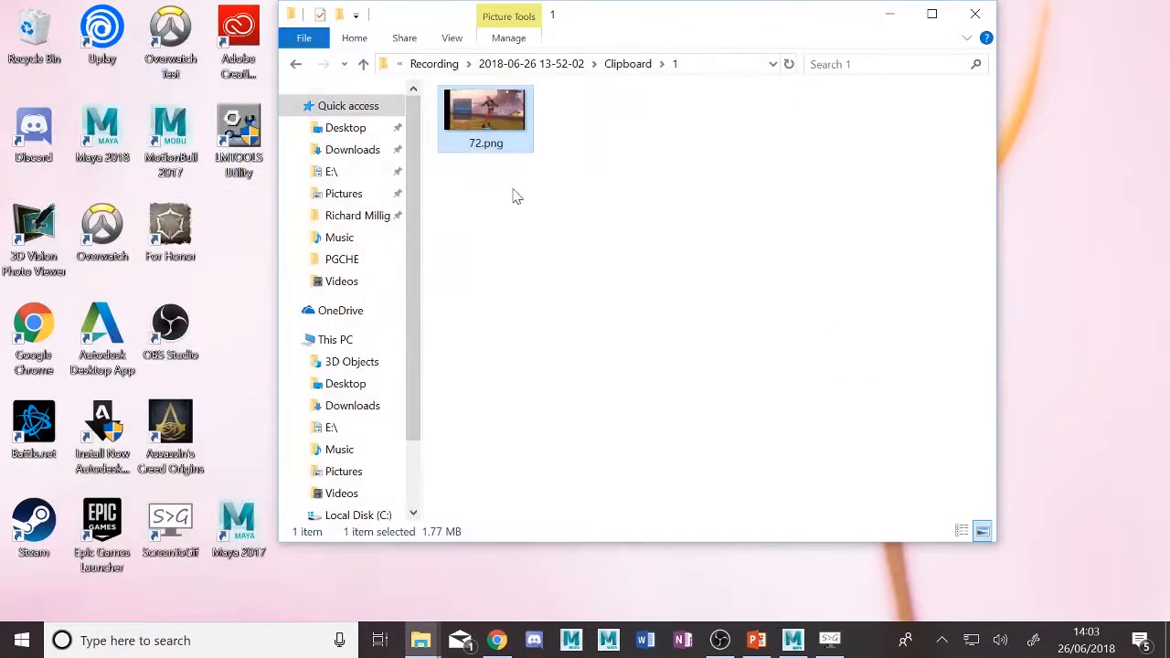
Go to clipboard folder 13 and view its frame image 68.png
{"action": "left_click", "coordinate": [363, 64]}
{"action": "double_click", "coordinate": [464, 375]}
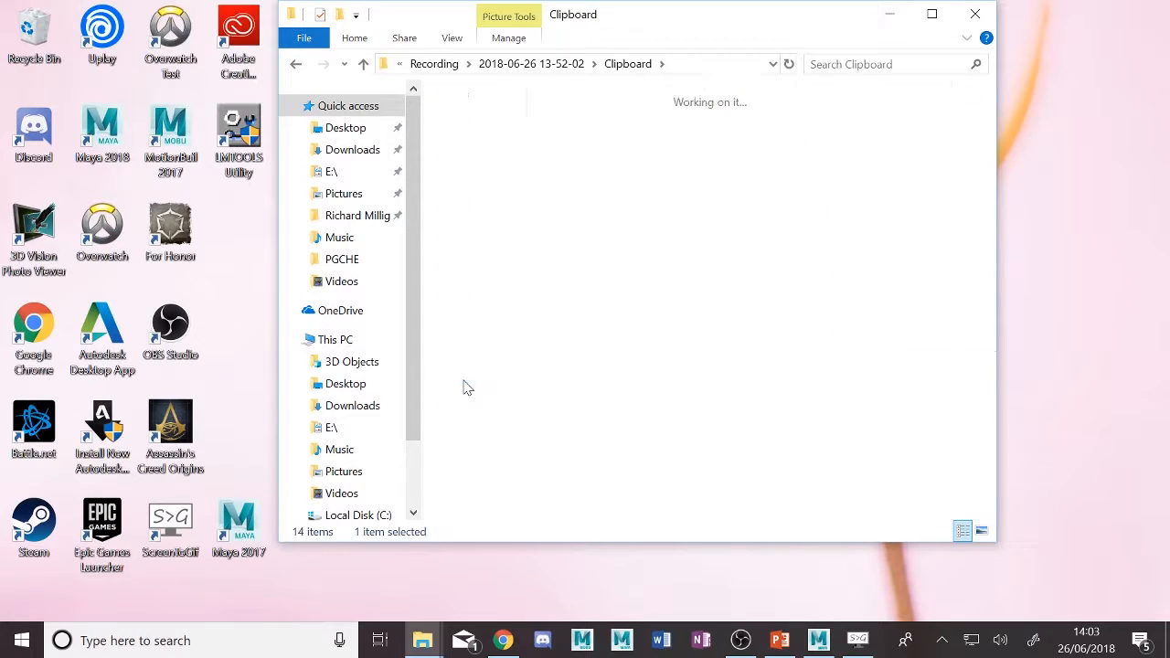
{"action": "double_click", "coordinate": [493, 139]}
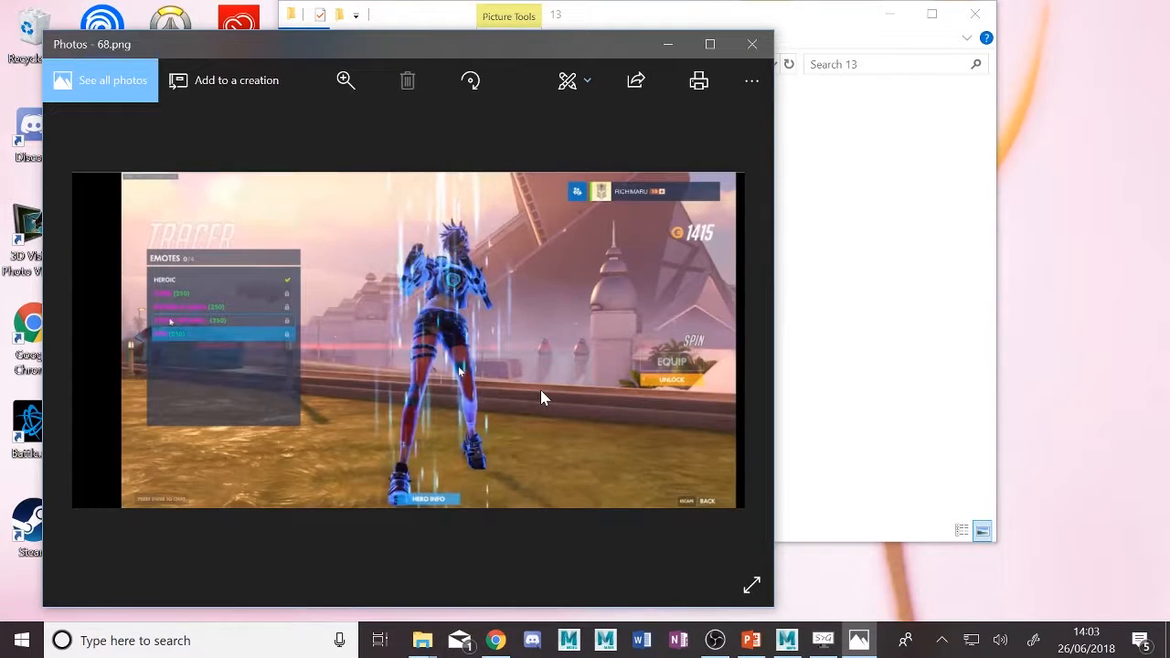
{"action": "left_click", "coordinate": [752, 45]}
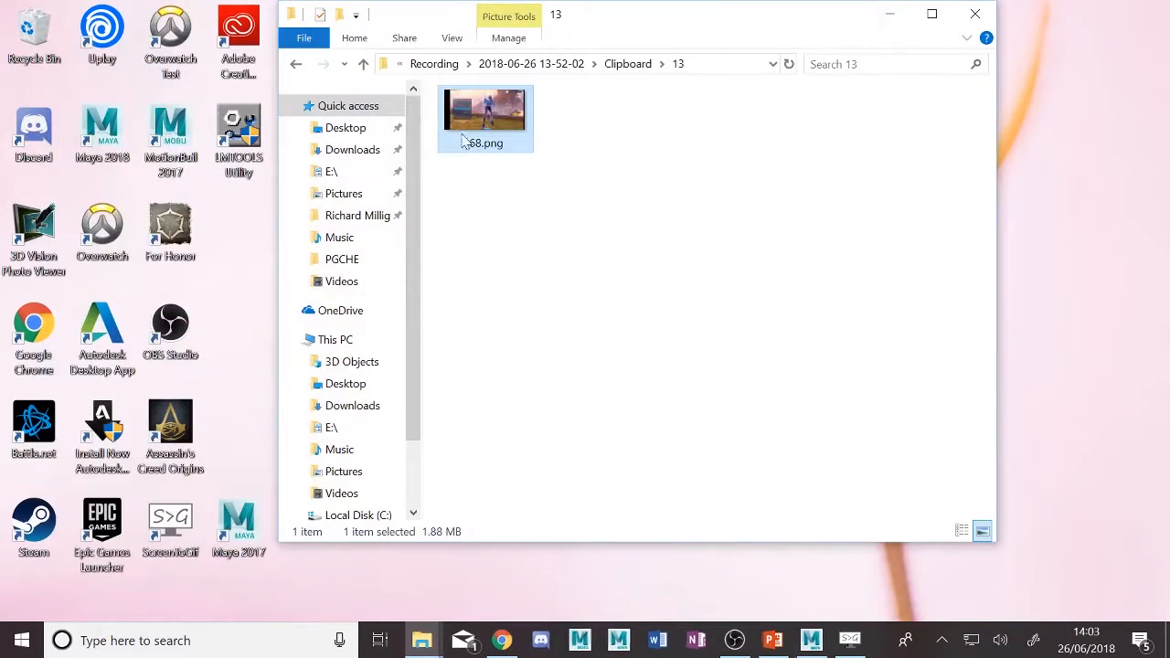
Go back up to the Clipboard folder, switch to PowerPoint and replace its two slides with one Blank layout slide
{"action": "left_click", "coordinate": [364, 64]}
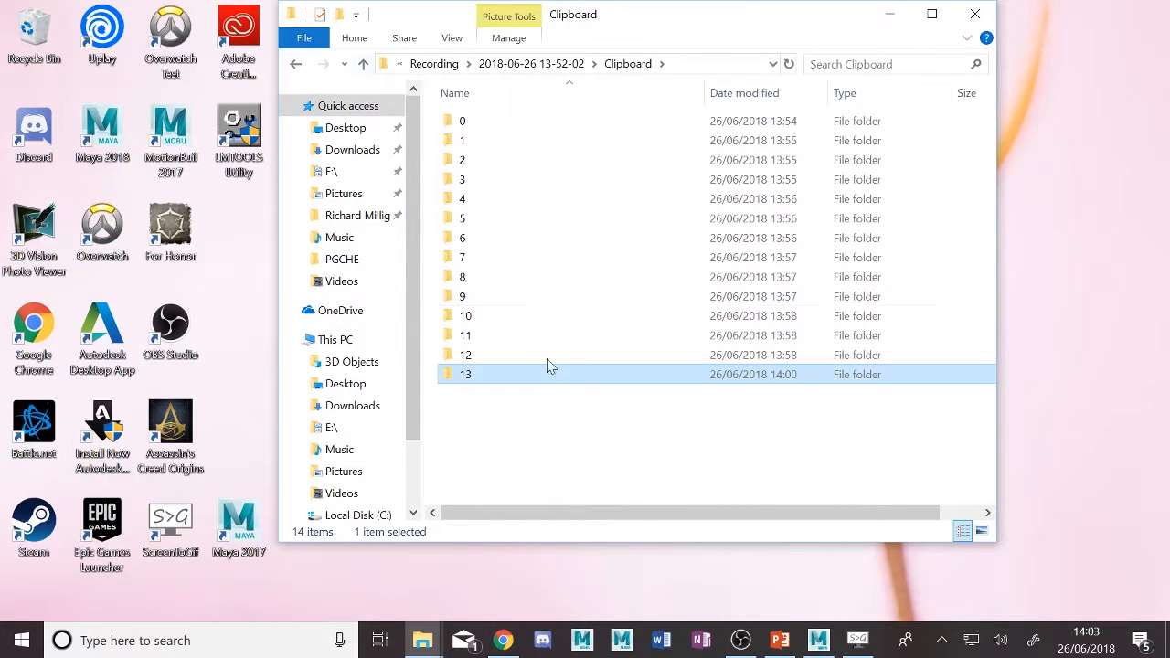
{"action": "left_click", "coordinate": [780, 640]}
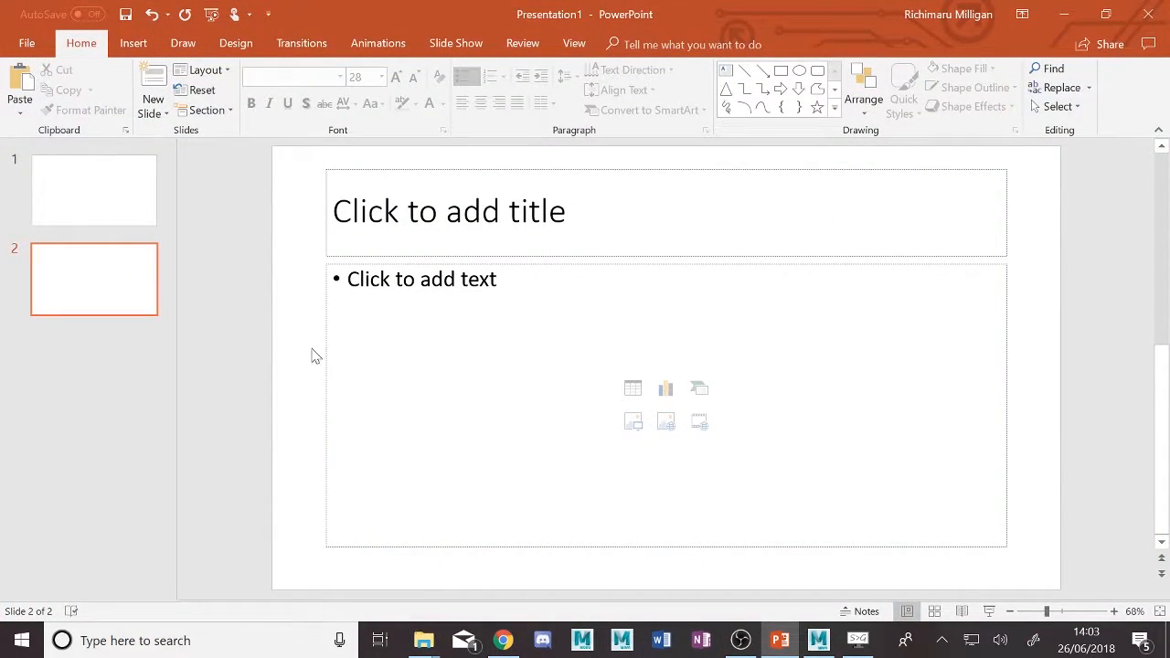
{"action": "left_click", "coordinate": [155, 109]}
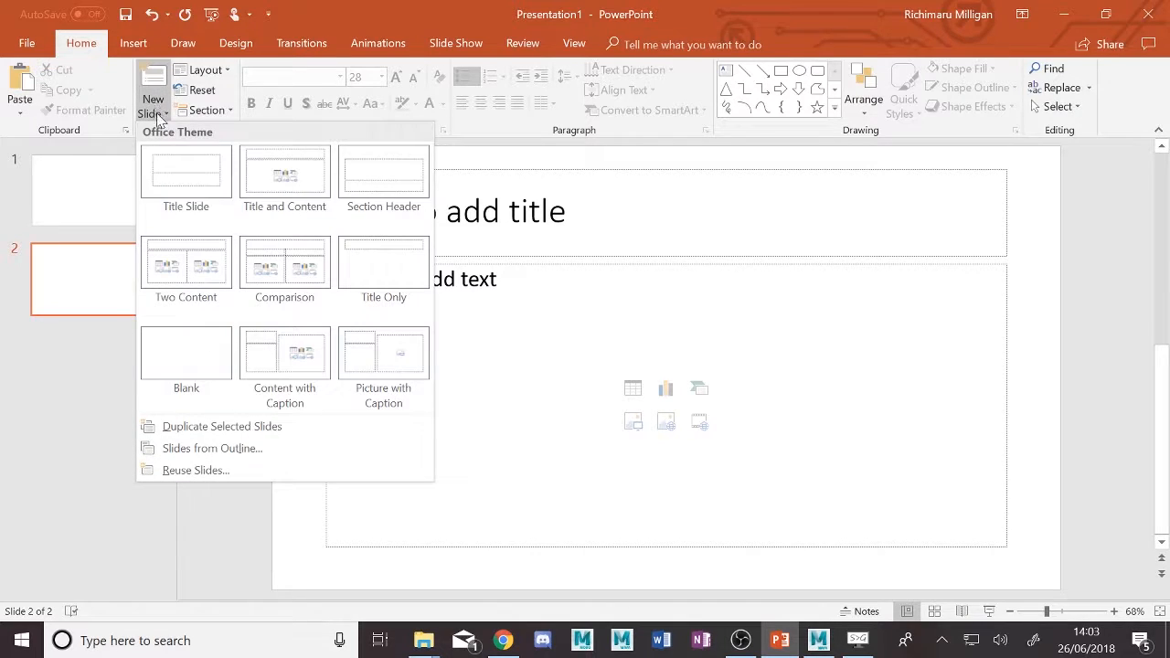
{"action": "left_click", "coordinate": [187, 362]}
{"action": "left_click", "coordinate": [108, 277]}
{"action": "key", "text": "Delete"}
{"action": "left_click", "coordinate": [101, 195]}
{"action": "key", "text": "Delete"}
Duplicate the blank slide in growing batches until the presentation has 16 blank slides
{"action": "right_click", "coordinate": [104, 196]}
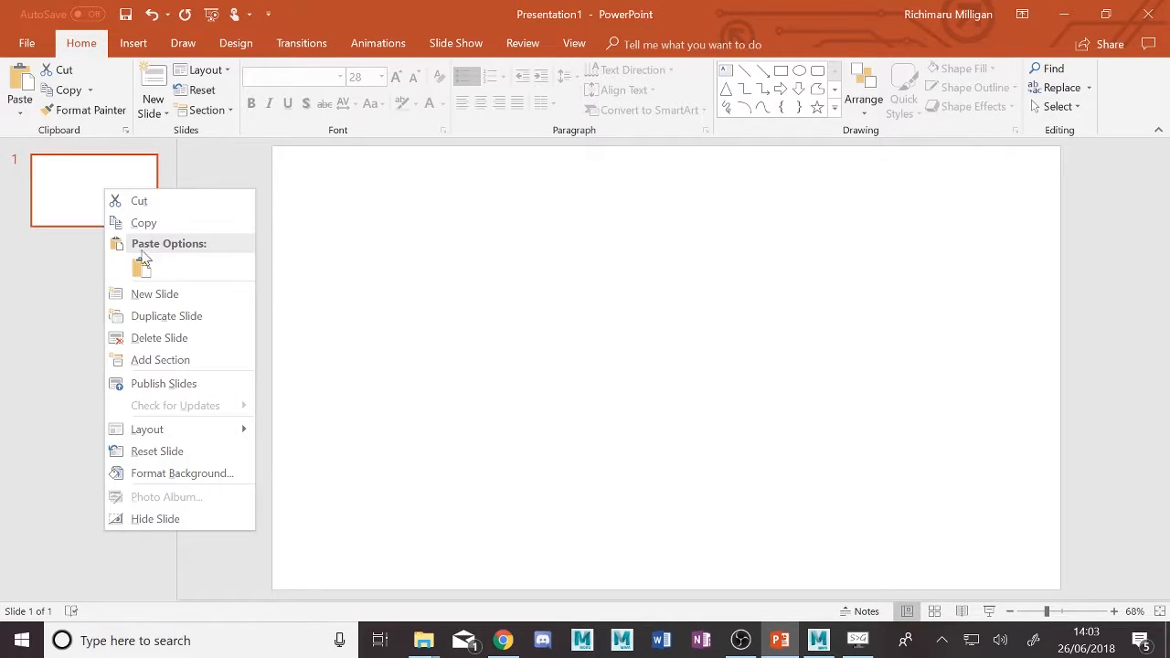
{"action": "left_click", "coordinate": [175, 315]}
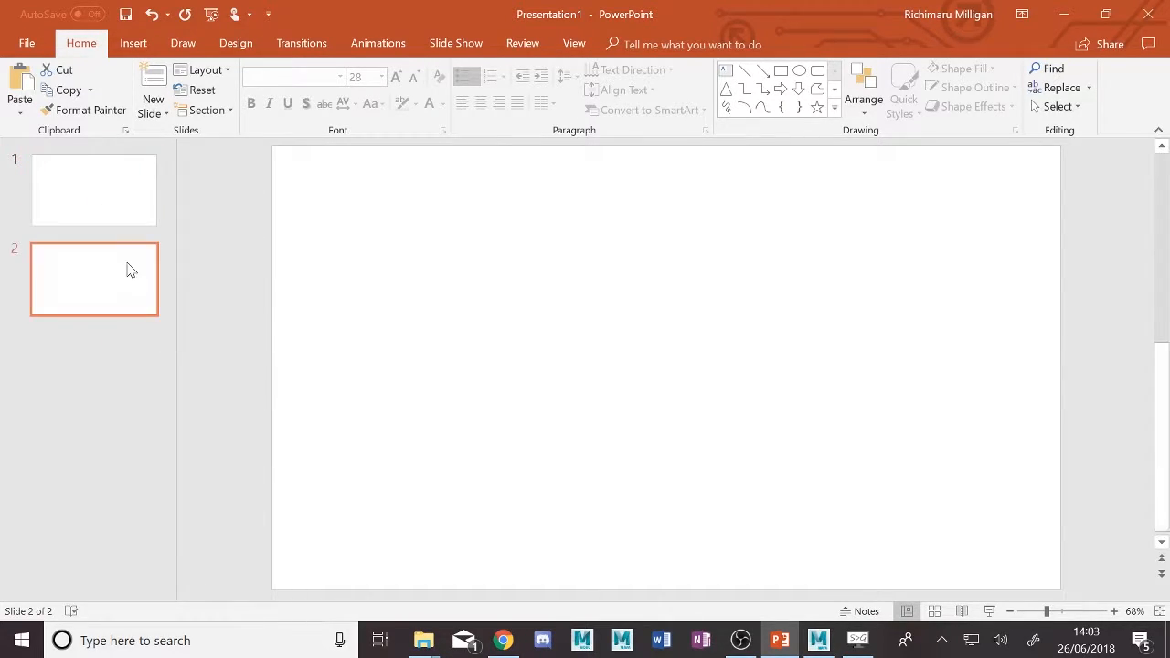
{"action": "right_click", "coordinate": [104, 198]}
{"action": "left_click", "coordinate": [183, 326]}
{"action": "right_click", "coordinate": [100, 370]}
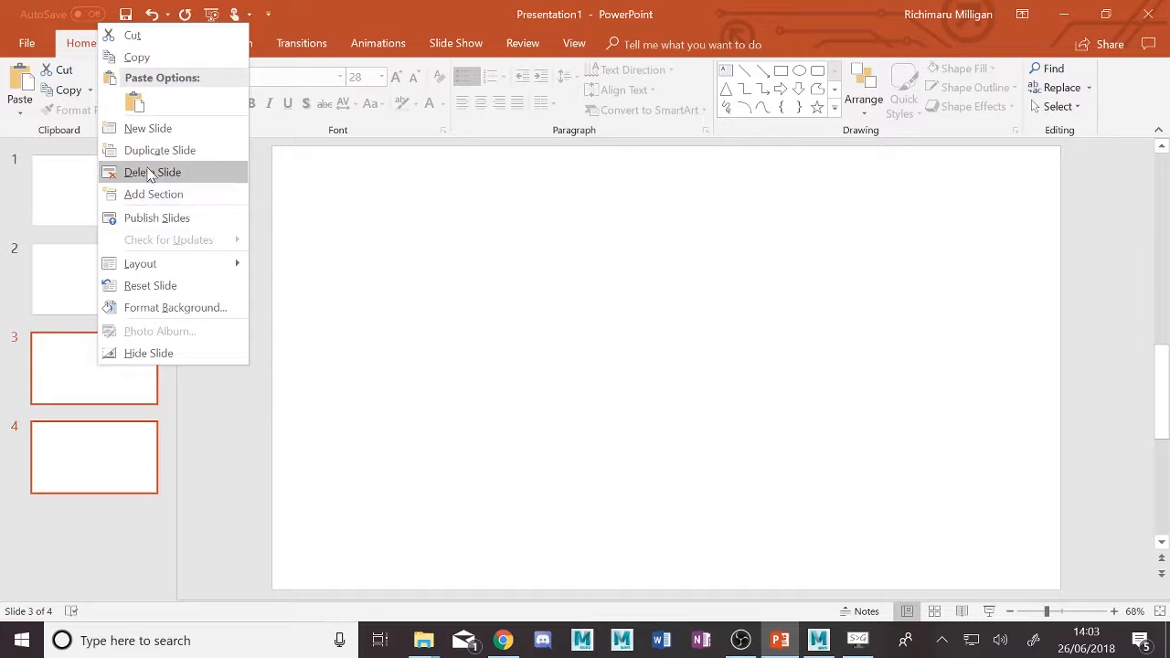
{"action": "left_click", "coordinate": [156, 150]}
{"action": "scroll", "coordinate": [101, 228], "scroll_direction": "up", "scroll_amount": 2}
{"action": "left_click", "coordinate": [97, 156], "text": "shift"}
{"action": "right_click", "coordinate": [100, 185]}
{"action": "left_click", "coordinate": [160, 310]}
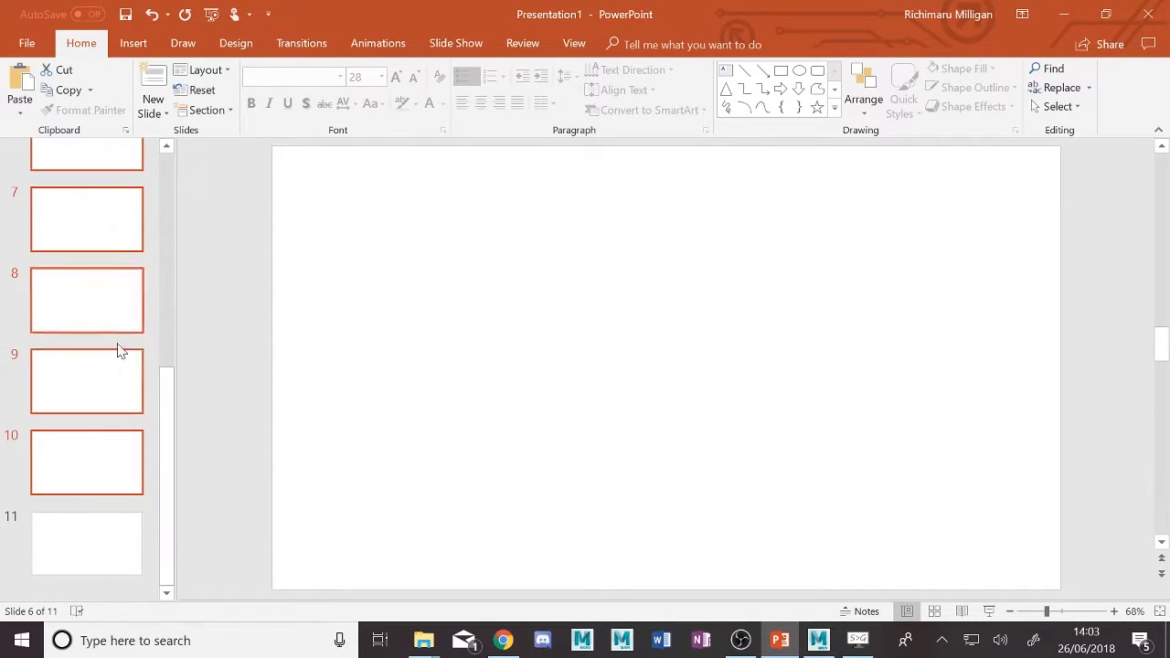
{"action": "right_click", "coordinate": [99, 369]}
{"action": "left_click", "coordinate": [163, 149]}
{"action": "scroll", "coordinate": [74, 430], "scroll_direction": "up", "scroll_amount": 3}
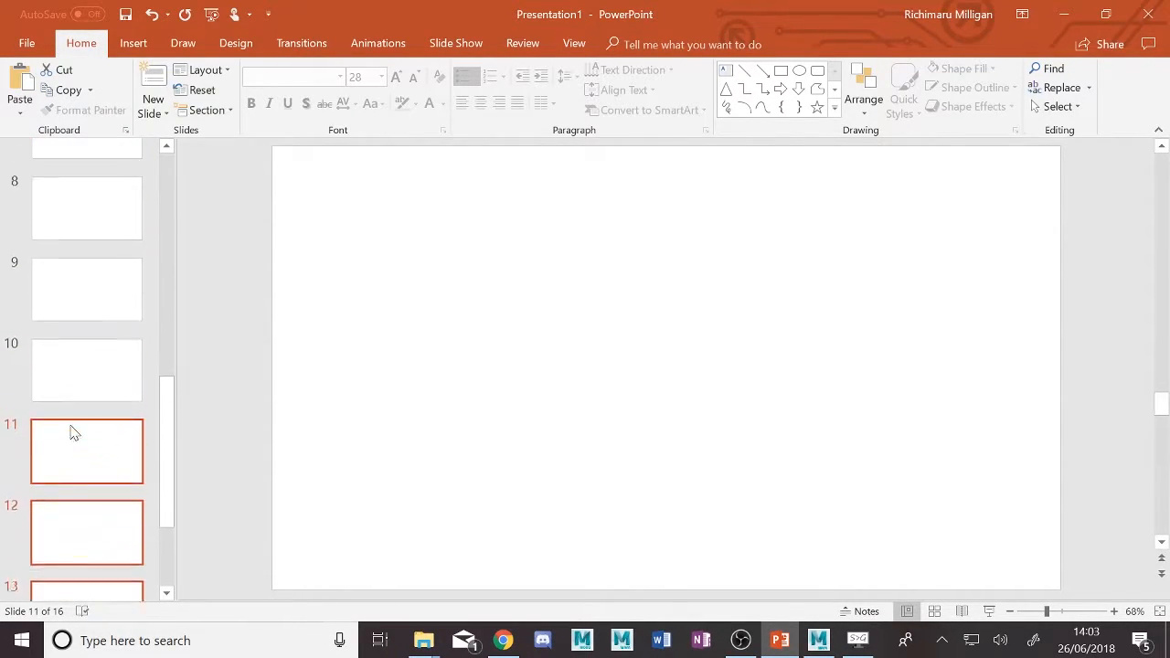
{"action": "scroll", "coordinate": [71, 431], "scroll_direction": "up", "scroll_amount": 5}
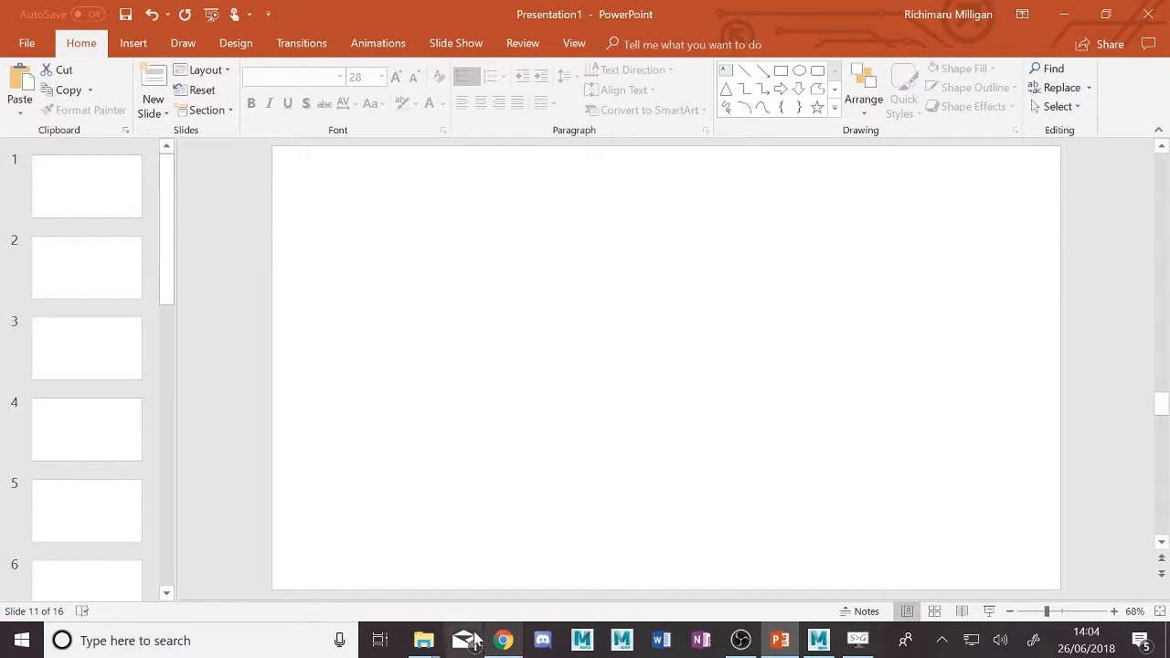
Open clipboard folder 0 in File Explorer and place its frame image 69.png on the current PowerPoint slide, slide 11
{"action": "mouse_move", "coordinate": [426, 639]}
{"action": "left_click", "coordinate": [502, 576]}
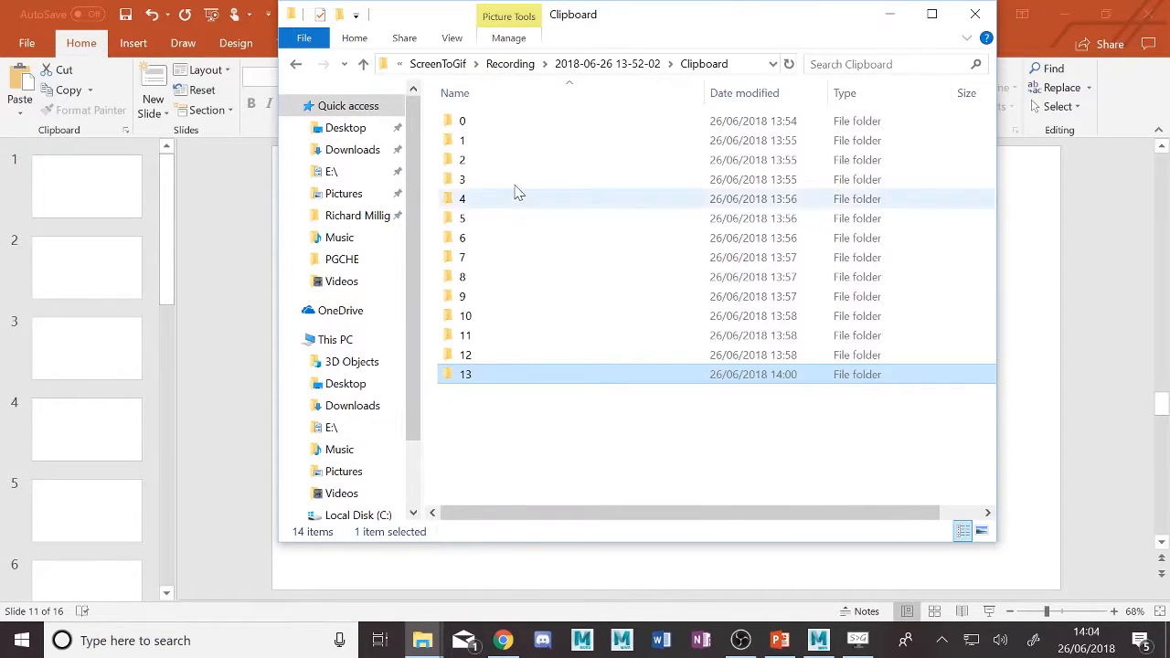
{"action": "double_click", "coordinate": [478, 126]}
{"action": "left_click_drag", "start_coordinate": [561, 15], "coordinate": [912, 63]}
{"action": "left_click", "coordinate": [836, 165]}
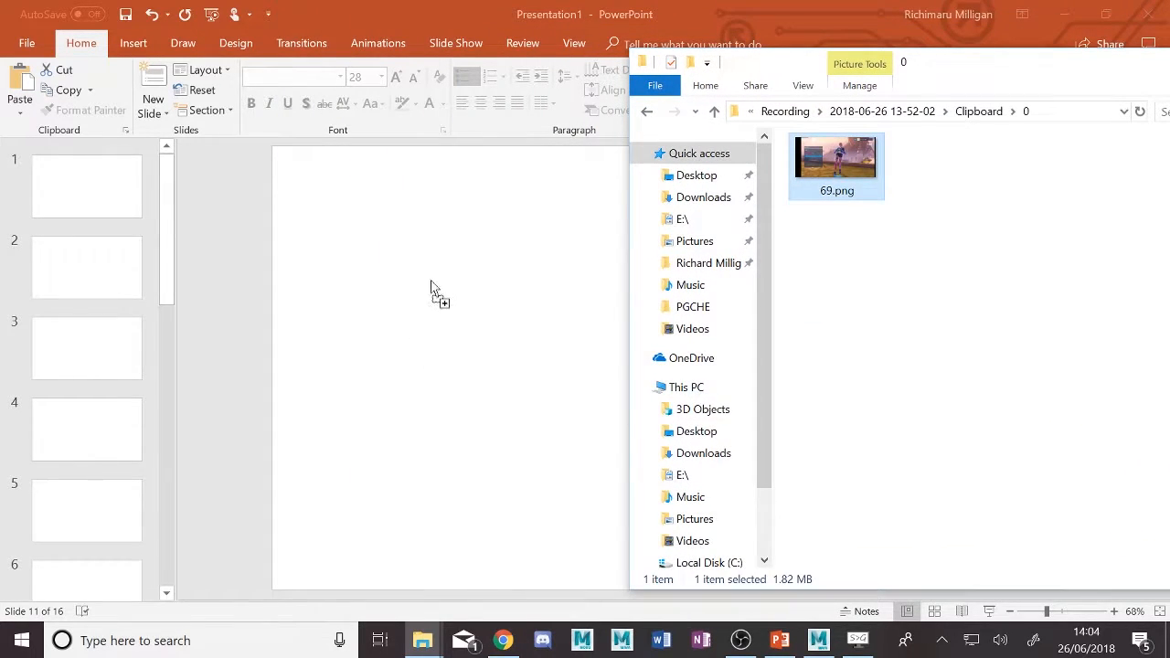
{"action": "left_click_drag", "start_coordinate": [430, 290], "coordinate": [441, 272]}
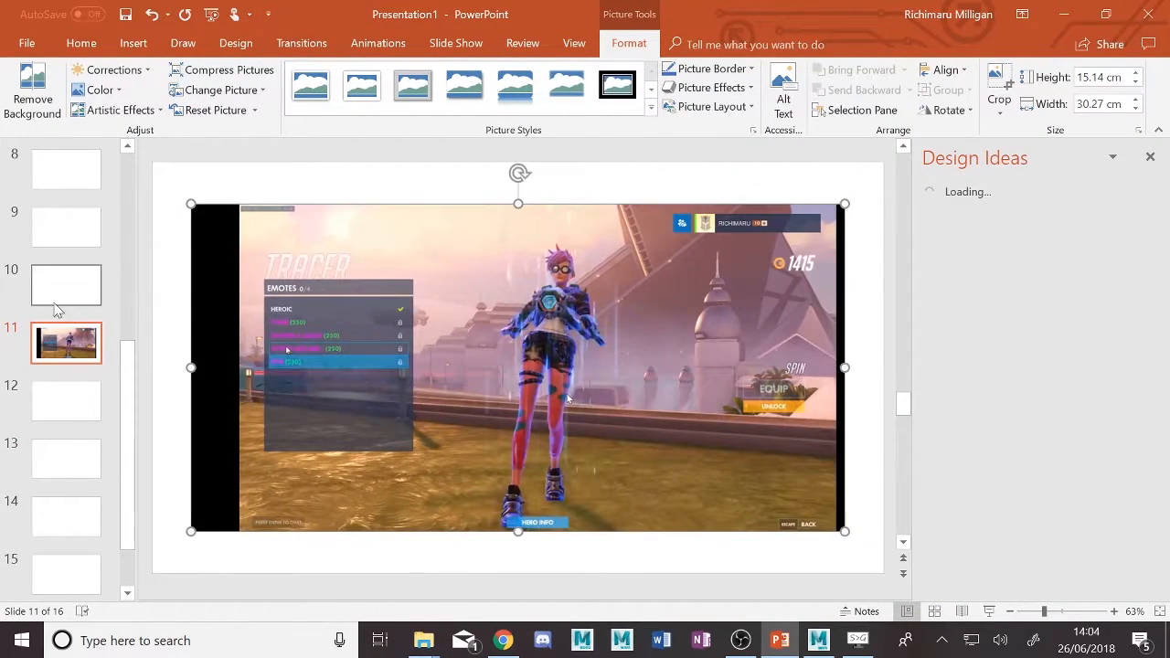
Move the slide holding the 69.png frame from position 11 to the start of the presentation
{"action": "left_click_drag", "start_coordinate": [60, 338], "coordinate": [73, 152]}
{"action": "scroll", "coordinate": [73, 151], "scroll_direction": "up", "scroll_amount": 5}
{"action": "left_click_drag", "start_coordinate": [90, 578], "coordinate": [111, 275]}
{"action": "scroll", "coordinate": [100, 366], "scroll_direction": "up", "scroll_amount": 1}
{"action": "left_click_drag", "start_coordinate": [91, 479], "coordinate": [92, 274]}
{"action": "scroll", "coordinate": [92, 302], "scroll_direction": "up", "scroll_amount": 1}
{"action": "left_click_drag", "start_coordinate": [93, 349], "coordinate": [99, 157]}
Shrink the PowerPoint window beside File Explorer and place the frame image from clipboard folder 1 in the presentation
{"action": "left_click", "coordinate": [1107, 14]}
{"action": "left_click", "coordinate": [979, 111]}
{"action": "double_click", "coordinate": [827, 185]}
{"action": "left_click_drag", "start_coordinate": [809, 206], "coordinate": [143, 300]}
{"action": "left_click", "coordinate": [777, 62]}
{"action": "left_click_drag", "start_coordinate": [837, 161], "coordinate": [451, 381]}
Go to clipboard folder 2 and continue filling the blank slides, placing its frame image on slide 5
{"action": "scroll", "coordinate": [522, 411], "scroll_direction": "down", "scroll_amount": 1}
{"action": "left_click", "coordinate": [777, 62]}
{"action": "left_click", "coordinate": [714, 112]}
{"action": "double_click", "coordinate": [836, 212]}
{"action": "left_click_drag", "start_coordinate": [836, 162], "coordinate": [451, 381]}
{"action": "left_click", "coordinate": [124, 378]}
{"action": "left_click", "coordinate": [1092, 244]}
{"action": "left_click_drag", "start_coordinate": [837, 161], "coordinate": [451, 381]}
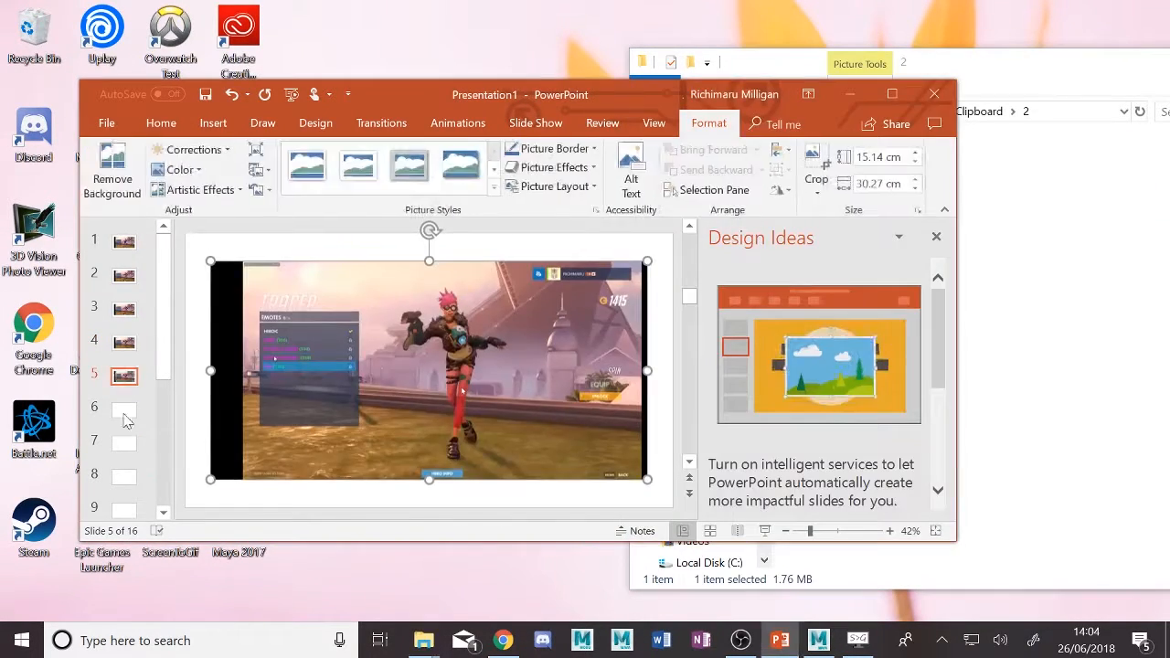
Select slide 6 and place the frame image from the next clipboard folder on it
{"action": "left_click", "coordinate": [123, 412]}
{"action": "left_click", "coordinate": [1088, 244]}
{"action": "left_click", "coordinate": [715, 111]}
{"action": "double_click", "coordinate": [834, 208]}
{"action": "left_click_drag", "start_coordinate": [832, 163], "coordinate": [451, 381]}
Select slide 7 and place the frame image from clipboard folder 4 on it
{"action": "left_click", "coordinate": [134, 446]}
{"action": "left_click", "coordinate": [1088, 244]}
{"action": "left_click", "coordinate": [714, 114]}
{"action": "double_click", "coordinate": [834, 246]}
{"action": "left_click_drag", "start_coordinate": [837, 162], "coordinate": [451, 381]}
Select slide 8 and place the frame image from clipboard folder 5 on it
{"action": "left_click", "coordinate": [124, 477]}
{"action": "left_click", "coordinate": [990, 294]}
{"action": "left_click", "coordinate": [714, 114]}
{"action": "double_click", "coordinate": [834, 266]}
{"action": "left_click_drag", "start_coordinate": [837, 162], "coordinate": [452, 381]}
Select slide 9 and place the frame image from clipboard folder 6 on it
{"action": "scroll", "coordinate": [101, 387], "scroll_direction": "down", "scroll_amount": 3}
{"action": "left_click", "coordinate": [128, 408]}
{"action": "left_click", "coordinate": [1051, 265]}
{"action": "left_click", "coordinate": [715, 112]}
{"action": "double_click", "coordinate": [834, 285]}
{"action": "left_click_drag", "start_coordinate": [837, 175], "coordinate": [439, 407]}
Select slide 10 and place the frame image from clipboard folder 7 on it
{"action": "left_click", "coordinate": [125, 442]}
{"action": "left_click", "coordinate": [1053, 321]}
{"action": "left_click", "coordinate": [714, 112]}
{"action": "double_click", "coordinate": [817, 308]}
{"action": "left_click_drag", "start_coordinate": [837, 162], "coordinate": [432, 412]}
Select slide 11 and place the frame image from clipboard folder 8 on it
{"action": "left_click", "coordinate": [125, 476]}
{"action": "left_click", "coordinate": [964, 320]}
{"action": "left_click", "coordinate": [715, 111]}
{"action": "double_click", "coordinate": [816, 325]}
{"action": "left_click_drag", "start_coordinate": [837, 163], "coordinate": [439, 411]}
Select slide 12 and place the frame image from clipboard folder 9 on it
{"action": "scroll", "coordinate": [146, 365], "scroll_direction": "down", "scroll_amount": 3}
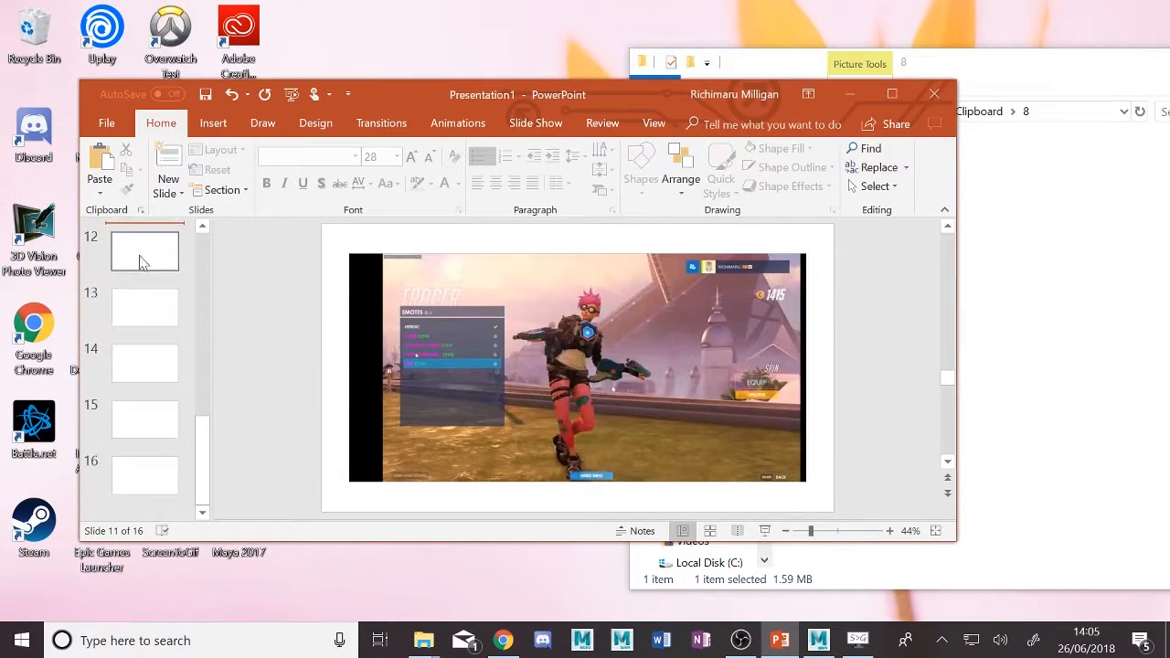
{"action": "left_click", "coordinate": [163, 252]}
{"action": "left_click", "coordinate": [1051, 311]}
{"action": "left_click", "coordinate": [715, 112]}
{"action": "double_click", "coordinate": [818, 343]}
{"action": "left_click_drag", "start_coordinate": [836, 181], "coordinate": [457, 403]}
Select slide 13 and place the frame image from clipboard folder 10 on it
{"action": "left_click", "coordinate": [124, 387]}
{"action": "left_click", "coordinate": [1051, 274]}
{"action": "left_click", "coordinate": [715, 111]}
{"action": "double_click", "coordinate": [817, 363]}
{"action": "left_click_drag", "start_coordinate": [836, 163], "coordinate": [333, 411]}
Select slide 14 and place the frame image from clipboard folder 11 on it
{"action": "left_click", "coordinate": [124, 418]}
{"action": "left_click", "coordinate": [1051, 274]}
{"action": "left_click", "coordinate": [715, 111]}
{"action": "double_click", "coordinate": [817, 382]}
{"action": "left_click_drag", "start_coordinate": [836, 162], "coordinate": [234, 418]}
Select slide 15 and place the frame image from clipboard folder 12 on it
{"action": "left_click", "coordinate": [124, 453]}
{"action": "left_click", "coordinate": [1051, 274]}
{"action": "left_click", "coordinate": [715, 111]}
{"action": "double_click", "coordinate": [816, 403]}
{"action": "left_click_drag", "start_coordinate": [835, 165], "coordinate": [412, 384]}
Select slide 16 and place the frame image 68.png from clipboard folder 13 on it
{"action": "left_click", "coordinate": [125, 486]}
{"action": "left_click", "coordinate": [1051, 274]}
{"action": "left_click", "coordinate": [715, 112]}
{"action": "double_click", "coordinate": [817, 422]}
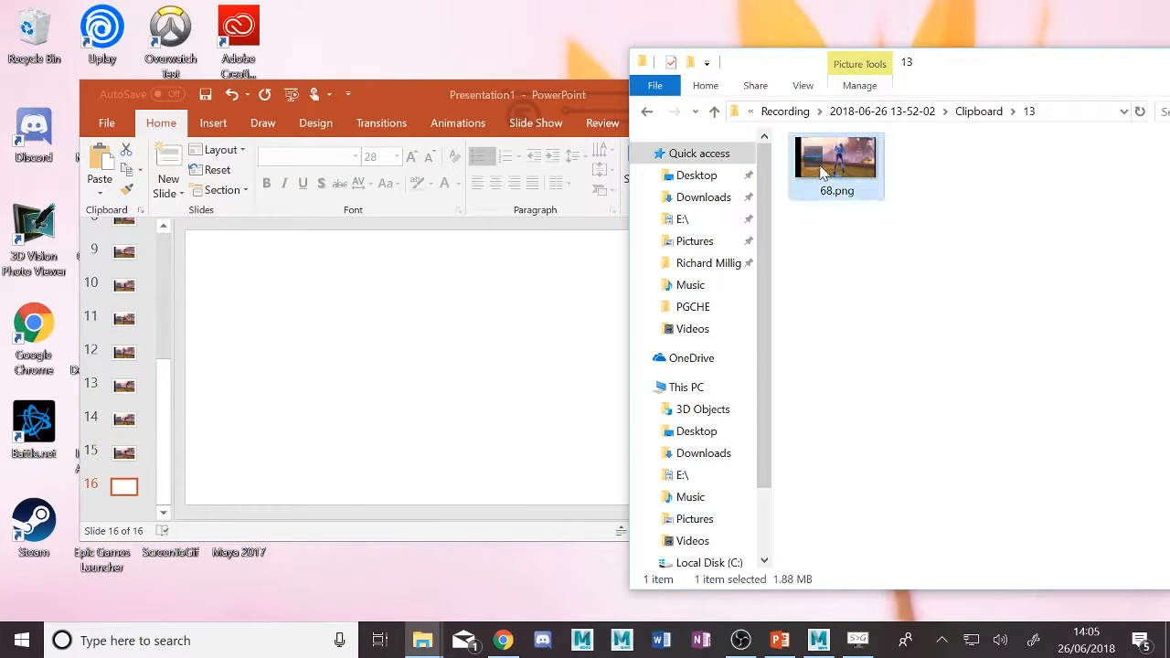
{"action": "left_click_drag", "start_coordinate": [424, 408], "coordinate": [424, 408]}
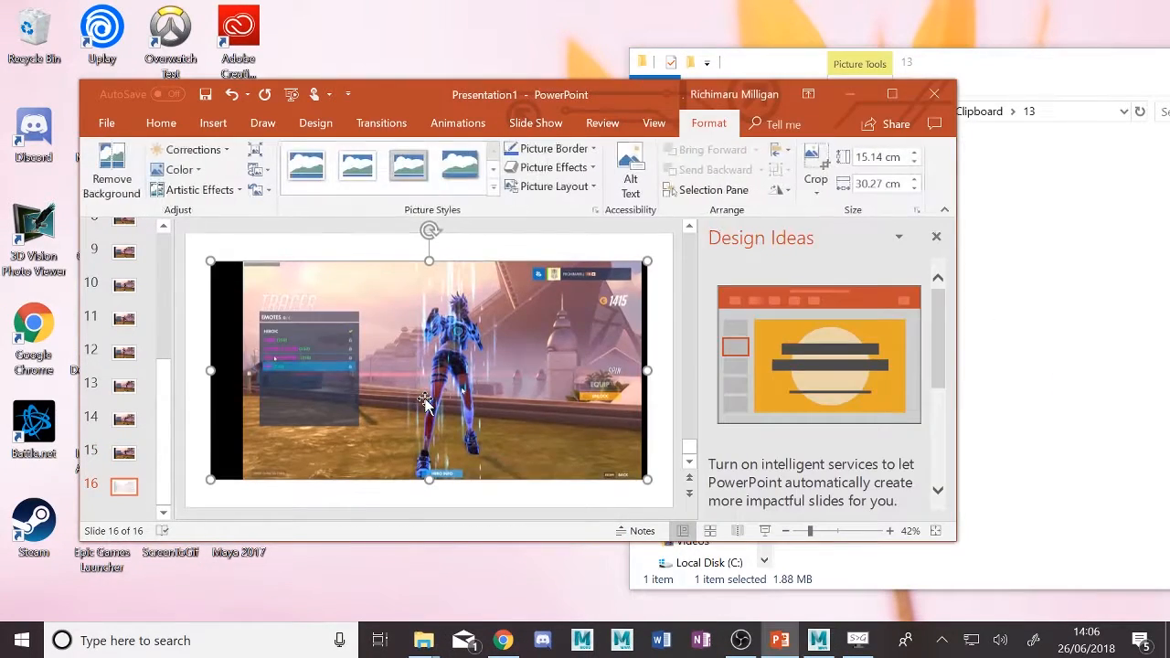
Maximize the PowerPoint window and close the Design Ideas pane
{"action": "left_click_drag", "start_coordinate": [1094, 71], "coordinate": [799, 85]}
{"action": "left_click", "coordinate": [950, 80]}
{"action": "left_click", "coordinate": [892, 95]}
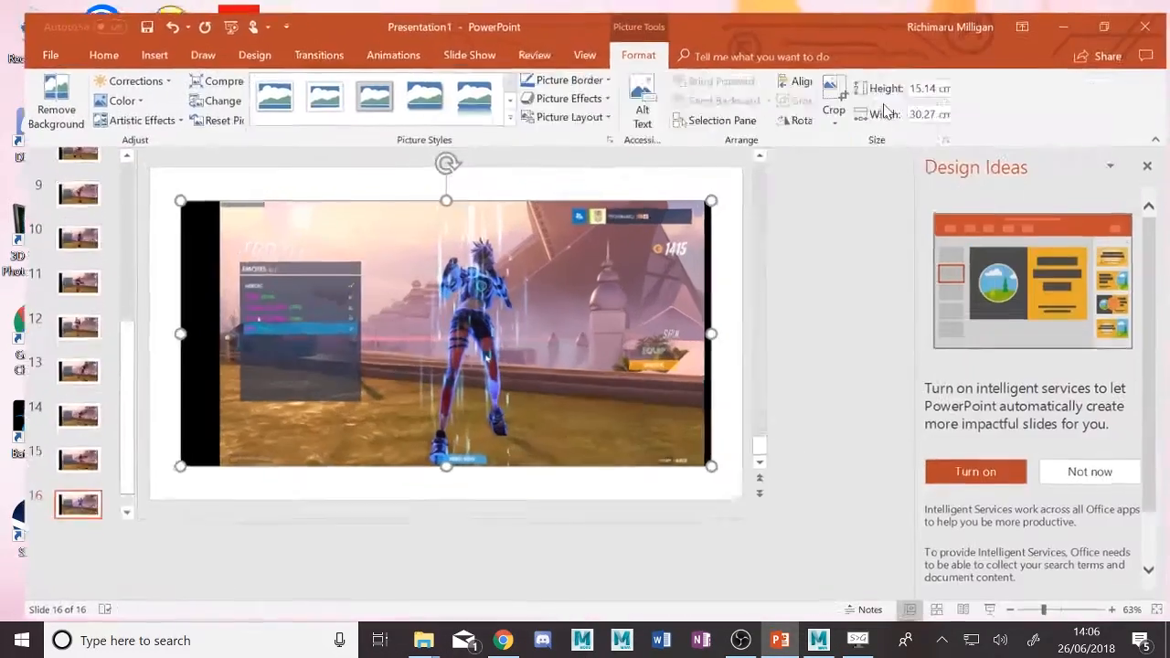
{"action": "left_click", "coordinate": [1152, 158]}
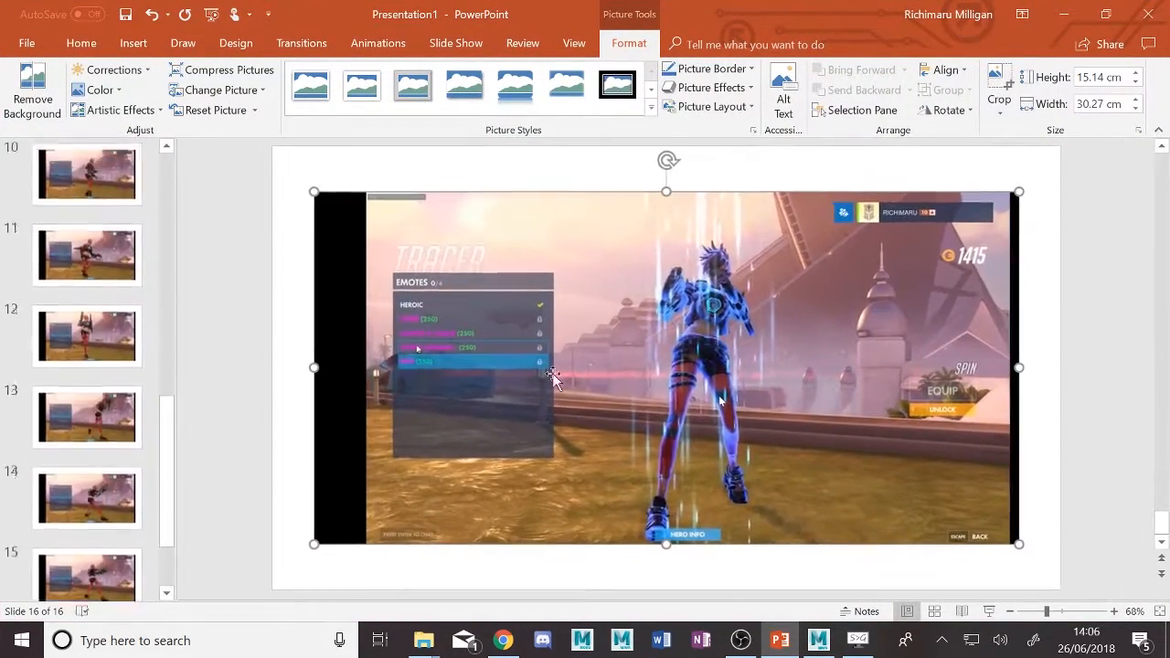
Step through the slides in order from slide 1 to slide 11 to review the sequence of emote poses
{"action": "left_click", "coordinate": [97, 553]}
{"action": "scroll", "coordinate": [91, 412], "scroll_direction": "up", "scroll_amount": 10}
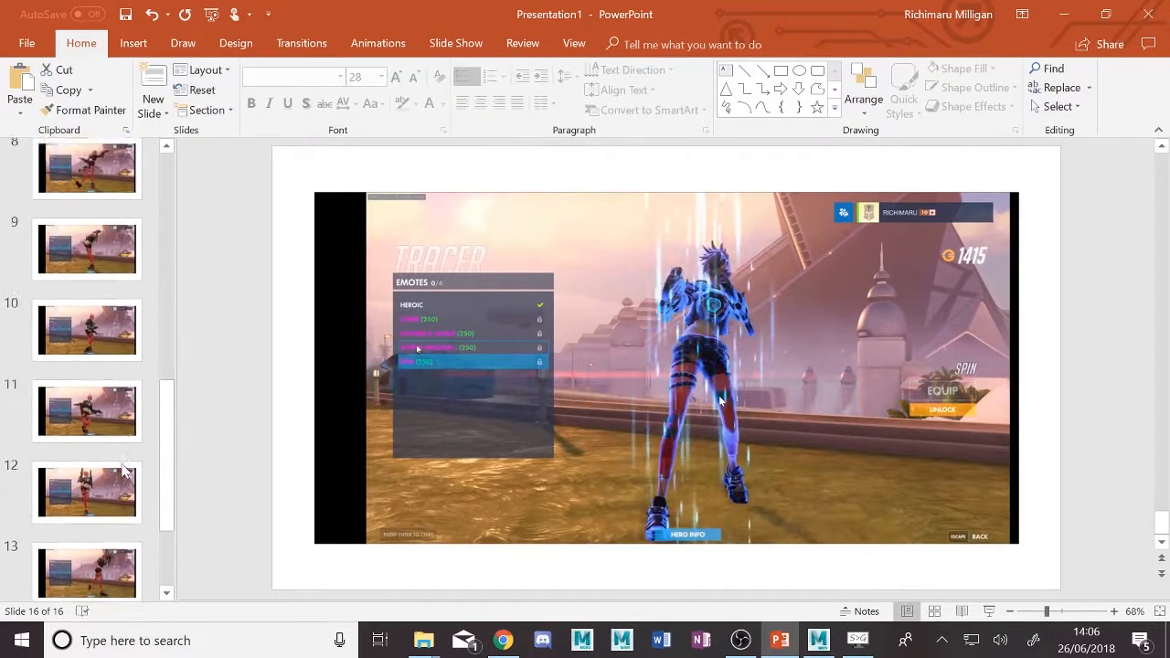
{"action": "left_click", "coordinate": [89, 196]}
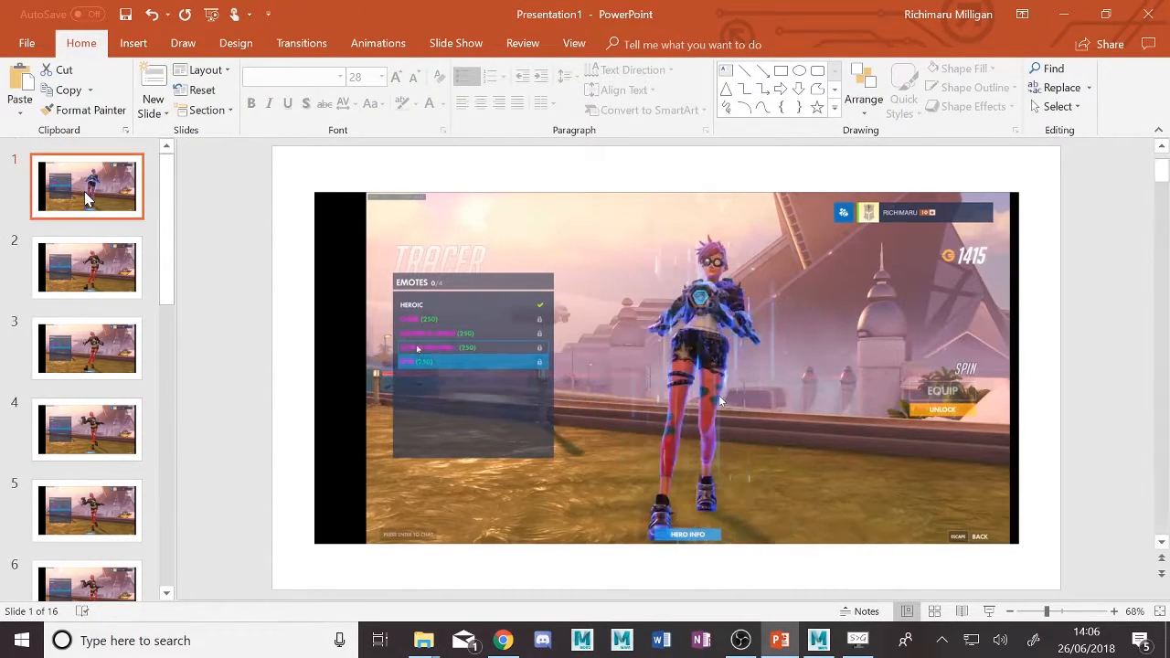
{"action": "left_click", "coordinate": [87, 269]}
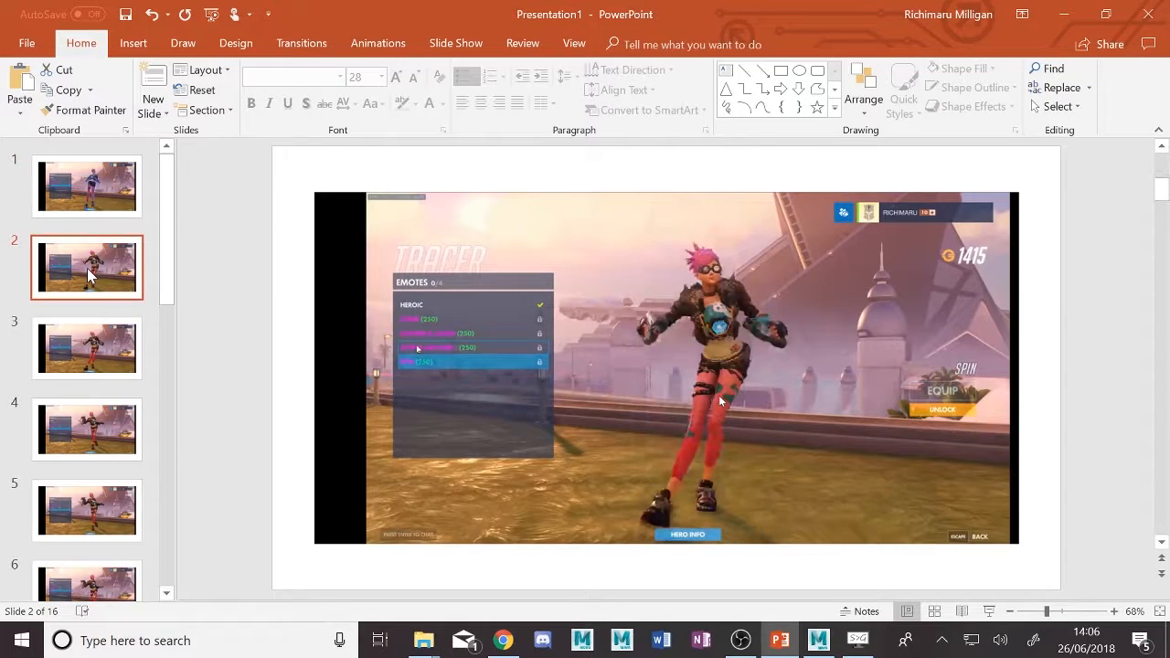
{"action": "key", "text": "Down"}
{"action": "key", "text": "Down"}
{"action": "key", "text": "Down"}
{"action": "key", "text": "Down"}
{"action": "key", "text": "Down"}
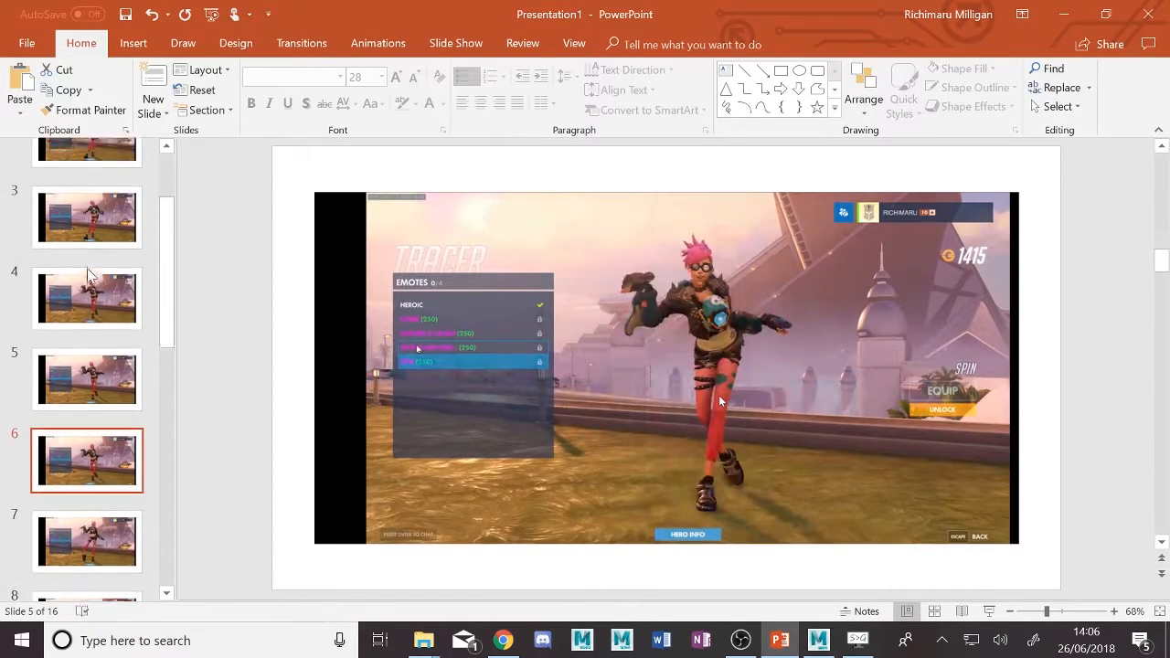
{"action": "key", "text": "Down"}
{"action": "key", "text": "Down"}
{"action": "key", "text": "Down"}
{"action": "key", "text": "Down"}
{"action": "key", "text": "Down"}
{"action": "key", "text": "Down"}
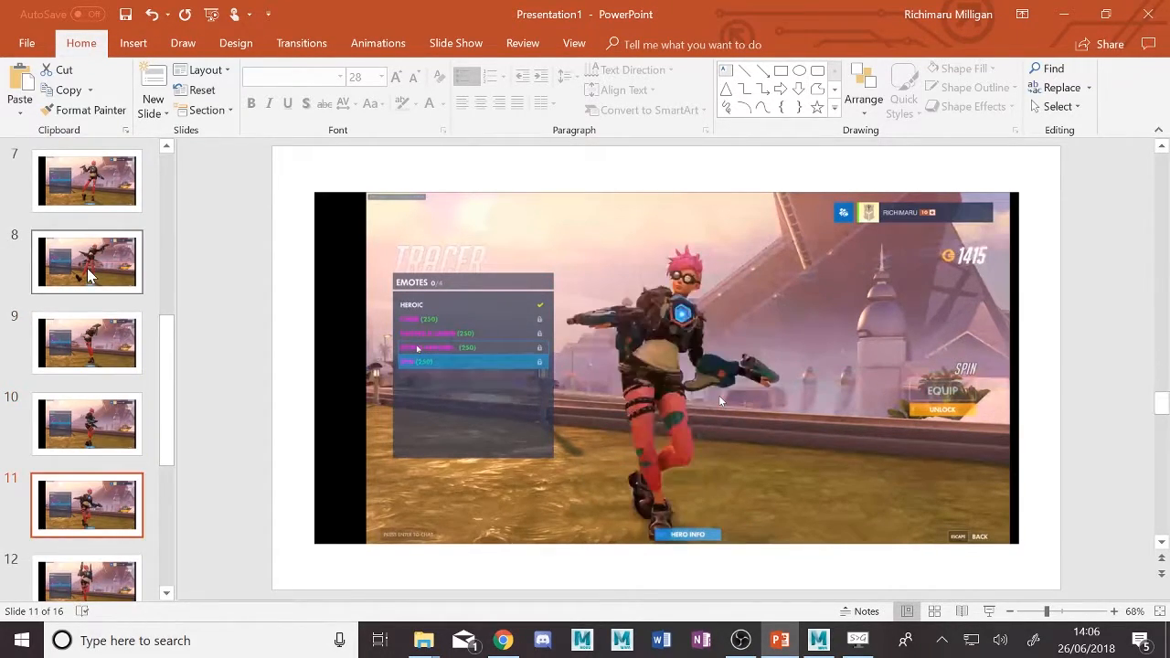
Continue to the last slide, slide 16, and delete it
{"action": "key", "text": "Down"}
{"action": "key", "text": "Down"}
{"action": "key", "text": "Down"}
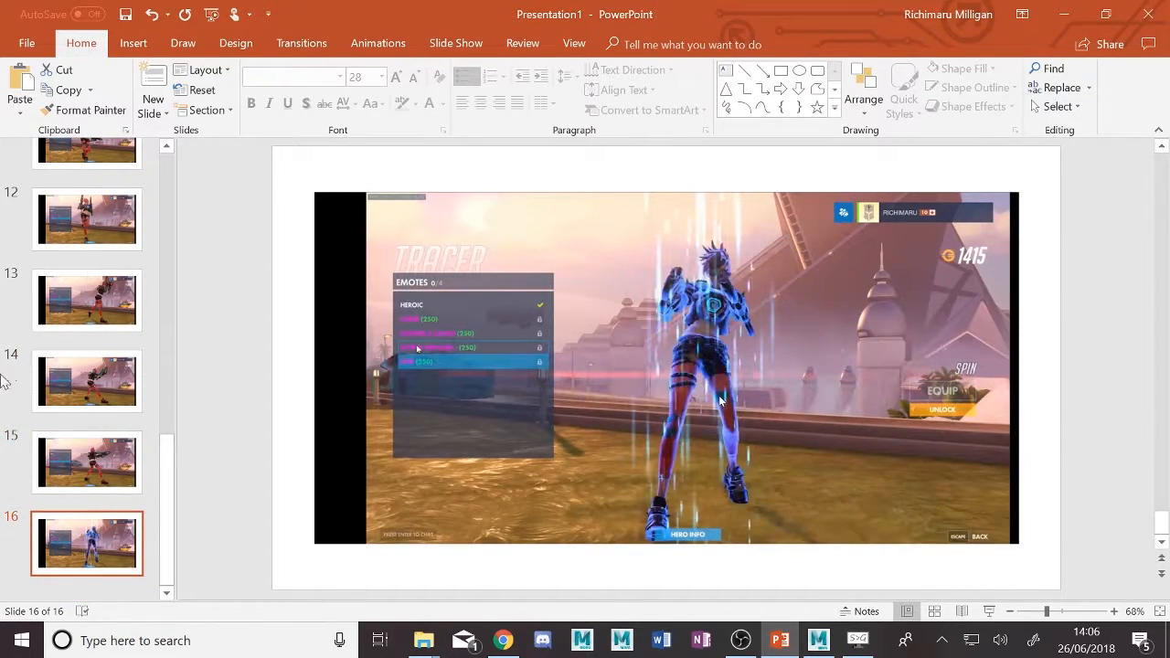
{"action": "key", "text": "Delete"}
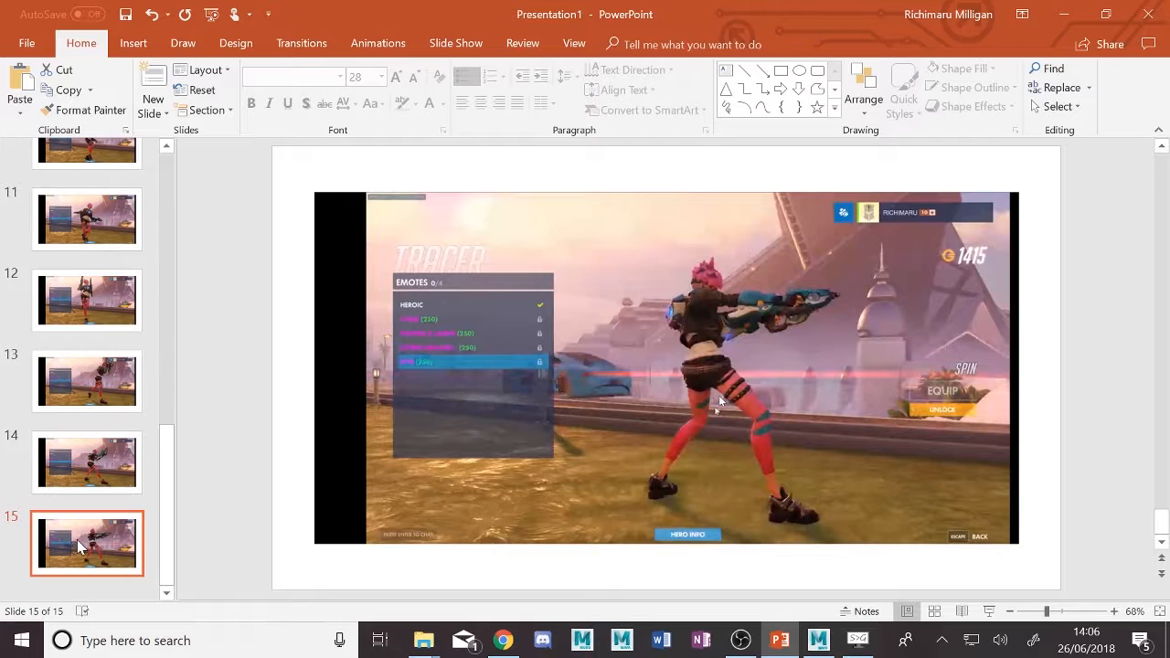
Return to the start of the presentation and compare the poses by alternating between slides 1 and 2
{"action": "left_click_drag", "start_coordinate": [166, 514], "coordinate": [186, 193]}
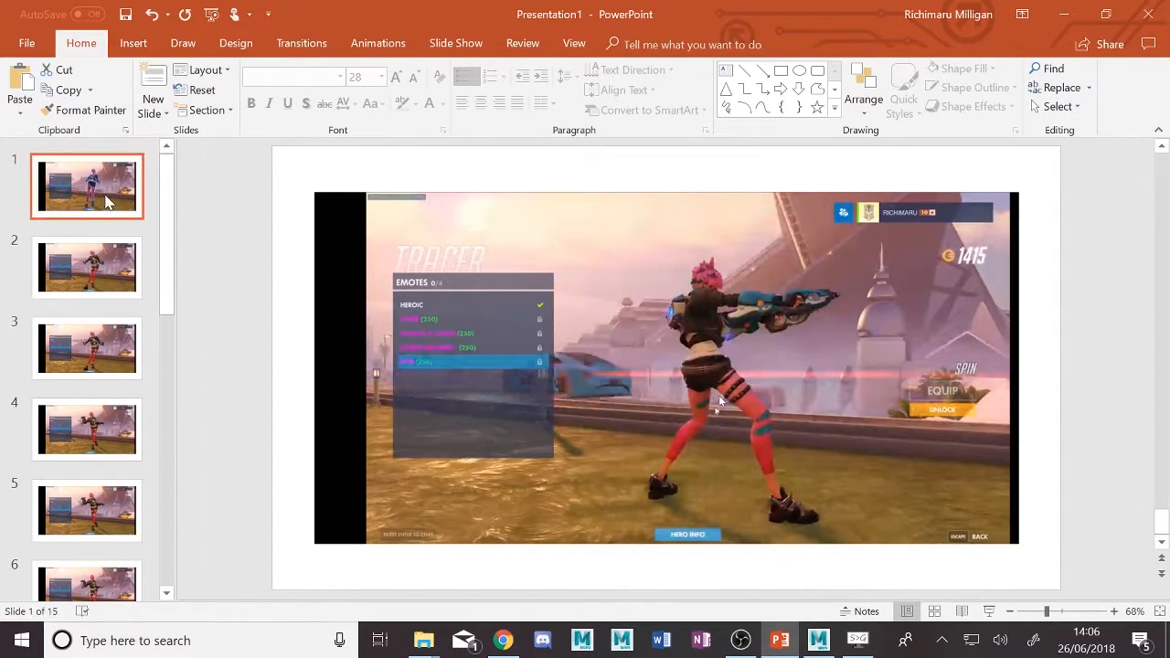
{"action": "left_click", "coordinate": [96, 268]}
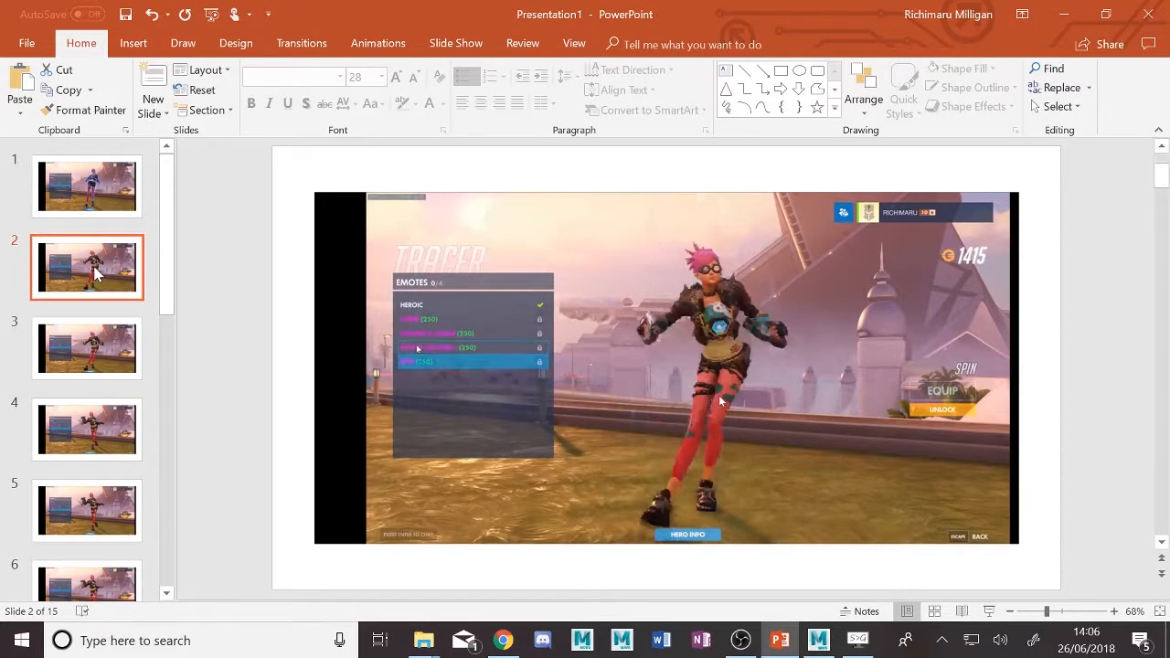
{"action": "left_click", "coordinate": [87, 218]}
{"action": "left_click", "coordinate": [99, 240]}
{"action": "left_click", "coordinate": [99, 212]}
{"action": "left_click", "coordinate": [99, 241]}
{"action": "left_click", "coordinate": [105, 206]}
{"action": "left_click", "coordinate": [98, 261]}
{"action": "left_click", "coordinate": [102, 213]}
{"action": "left_click", "coordinate": [102, 257]}
{"action": "left_click", "coordinate": [116, 186]}
{"action": "left_click", "coordinate": [103, 271]}
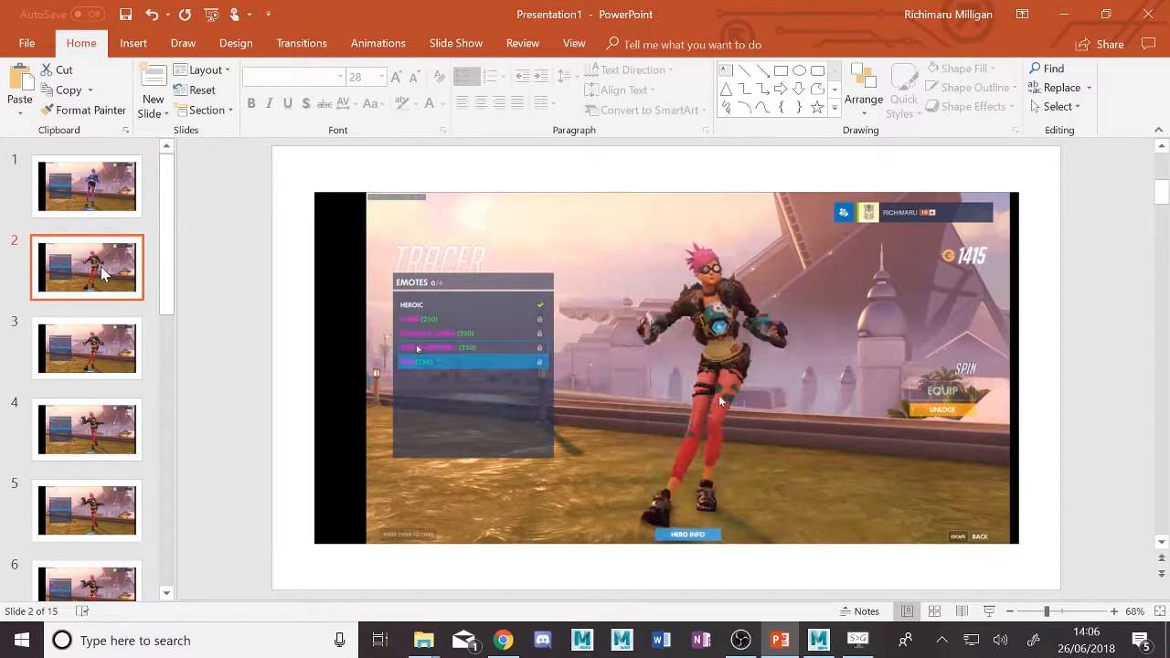